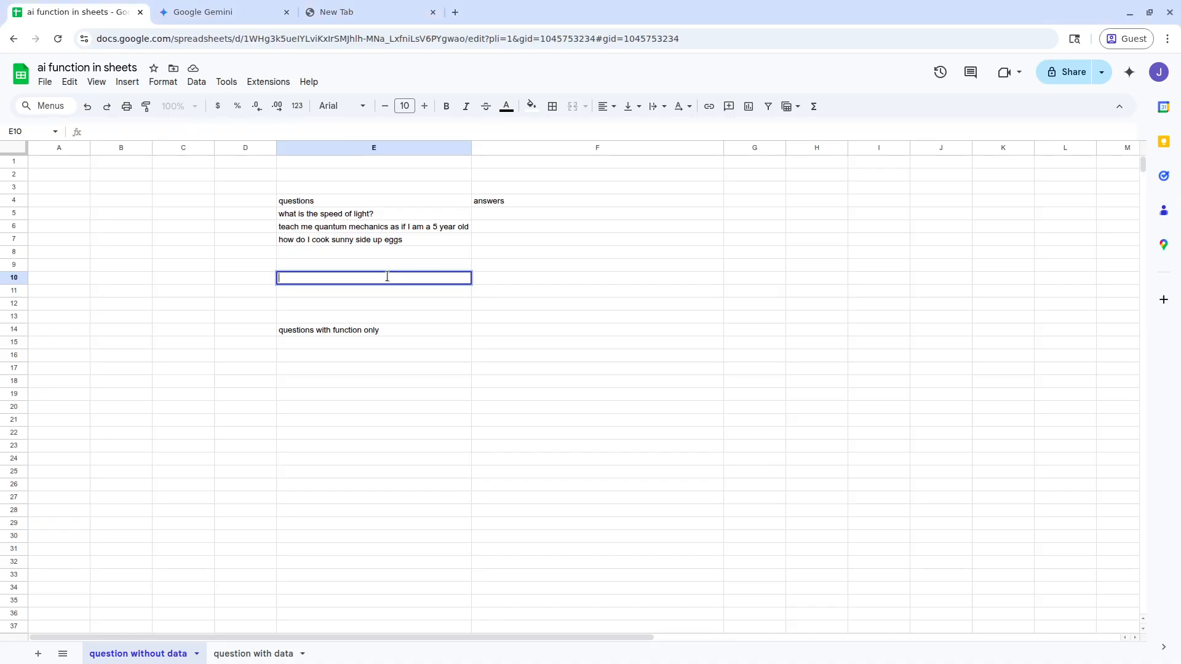
pyautogui.write('AI')
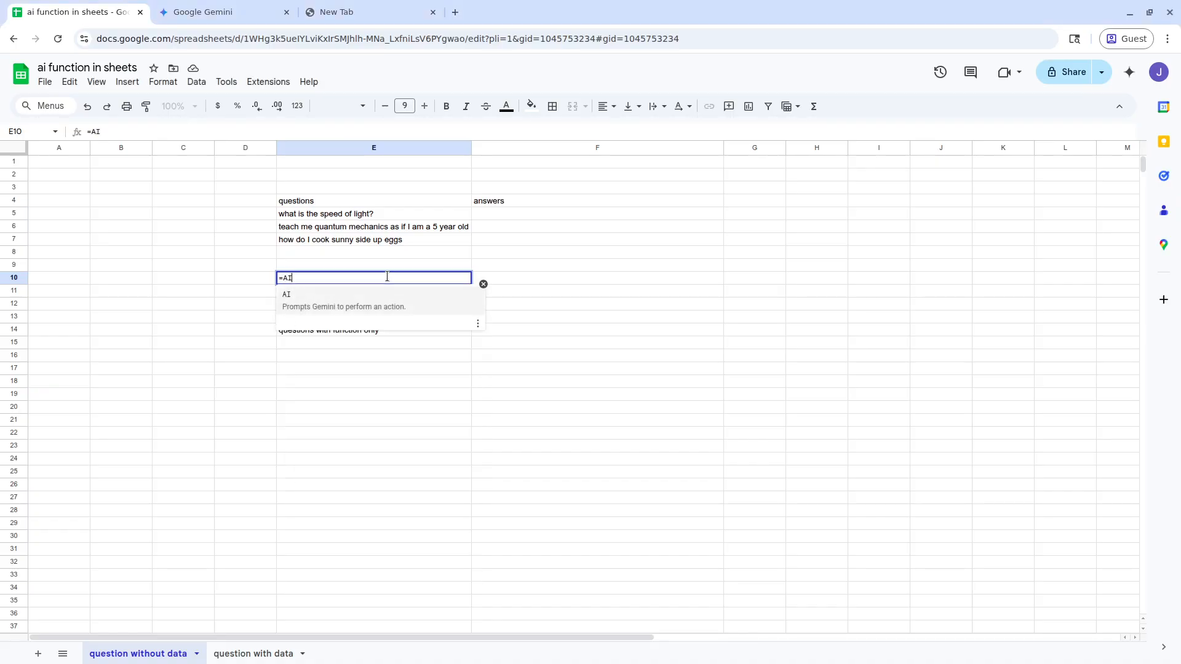
pyautogui.press('Escape')
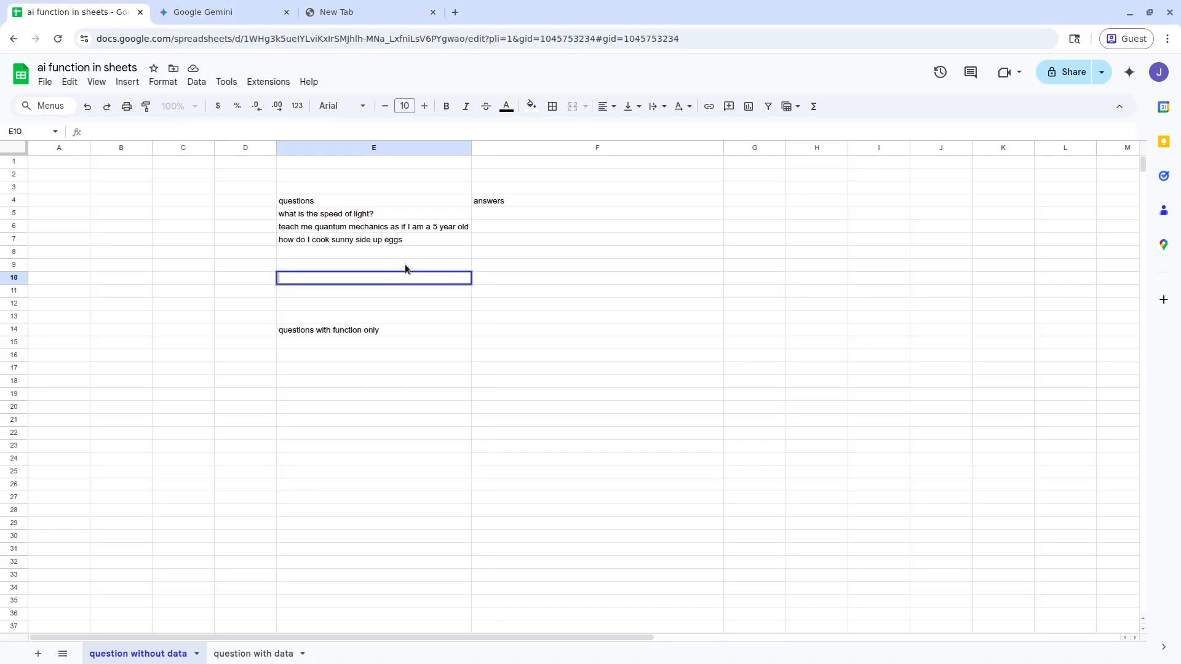
pyautogui.click(408, 261)
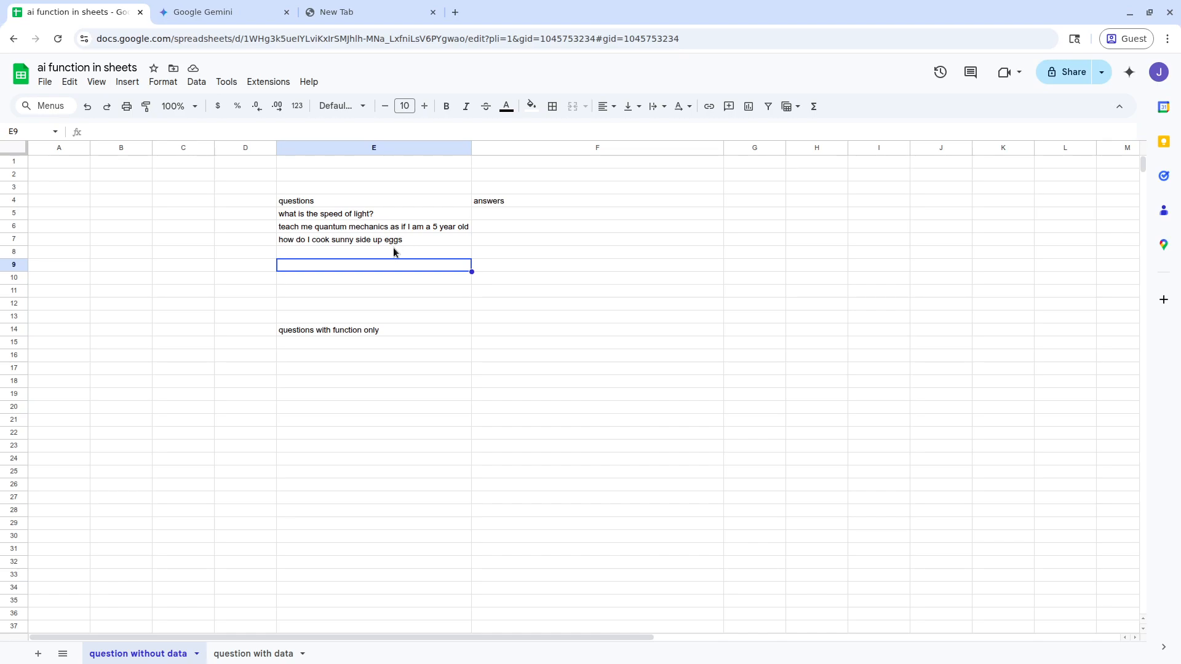
pyautogui.click(512, 216)
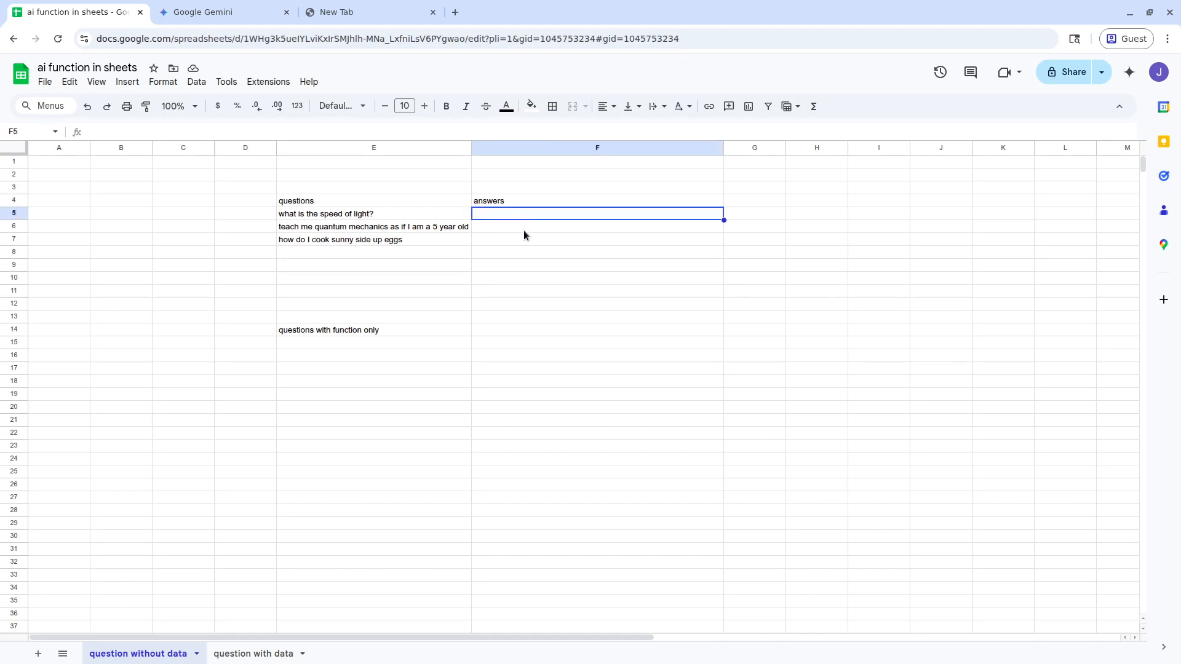
pyautogui.click(523, 230)
pyautogui.click(508, 244)
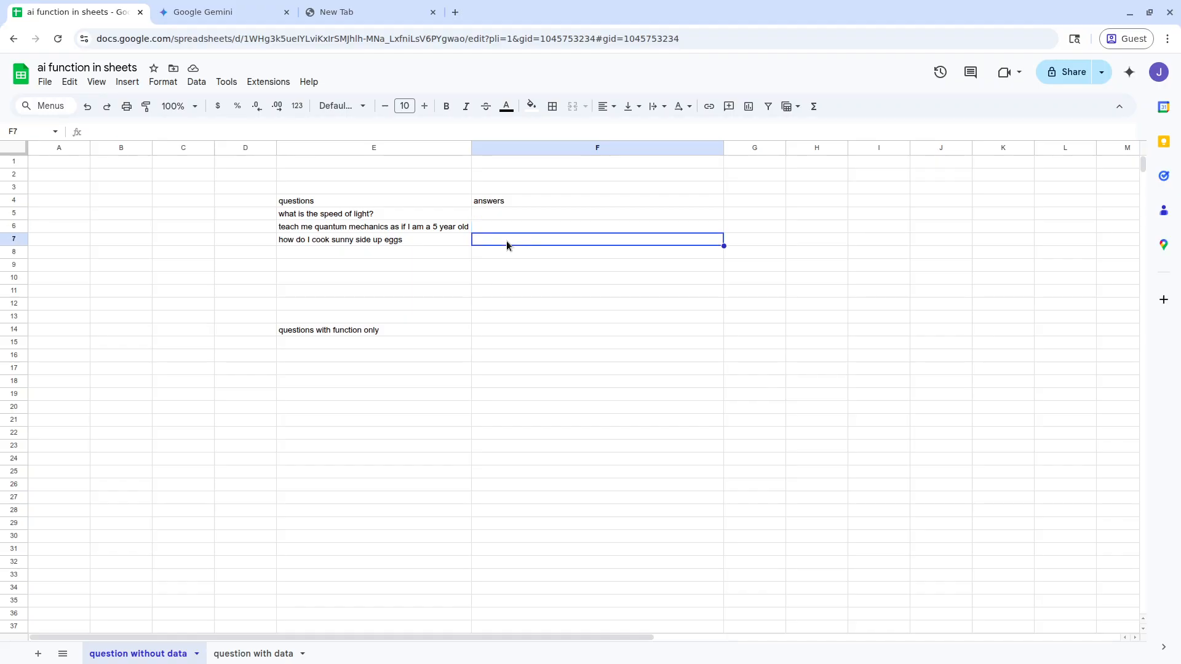
pyautogui.click(508, 249)
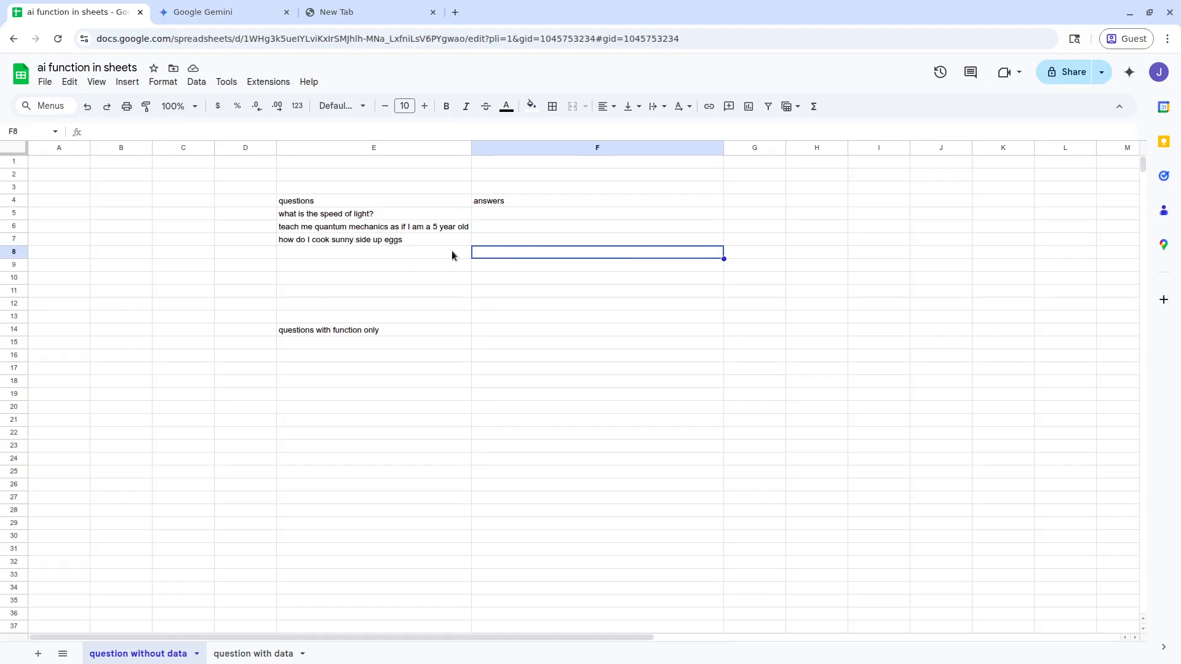
pyautogui.click(452, 253)
pyautogui.click(433, 291)
pyautogui.click(422, 316)
pyautogui.click(420, 305)
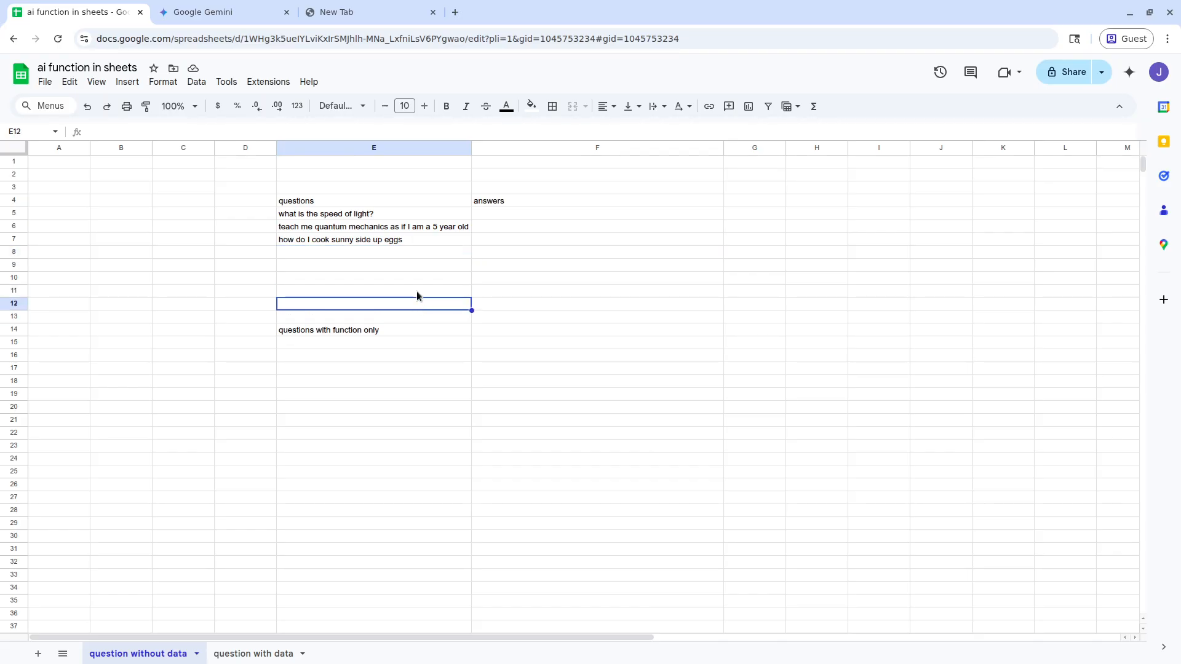
pyautogui.click(416, 277)
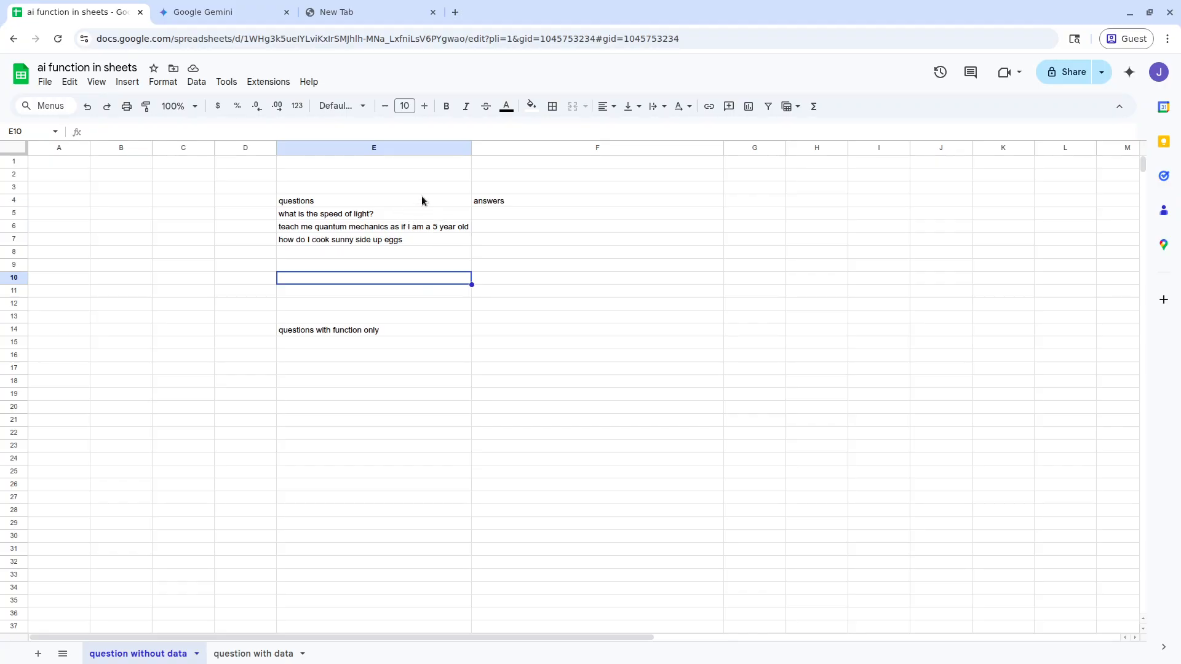
# Look at the Google Gemini page and the "question with data" sheet, and return to the "question without data" sheet.
pyautogui.click(232, 15)
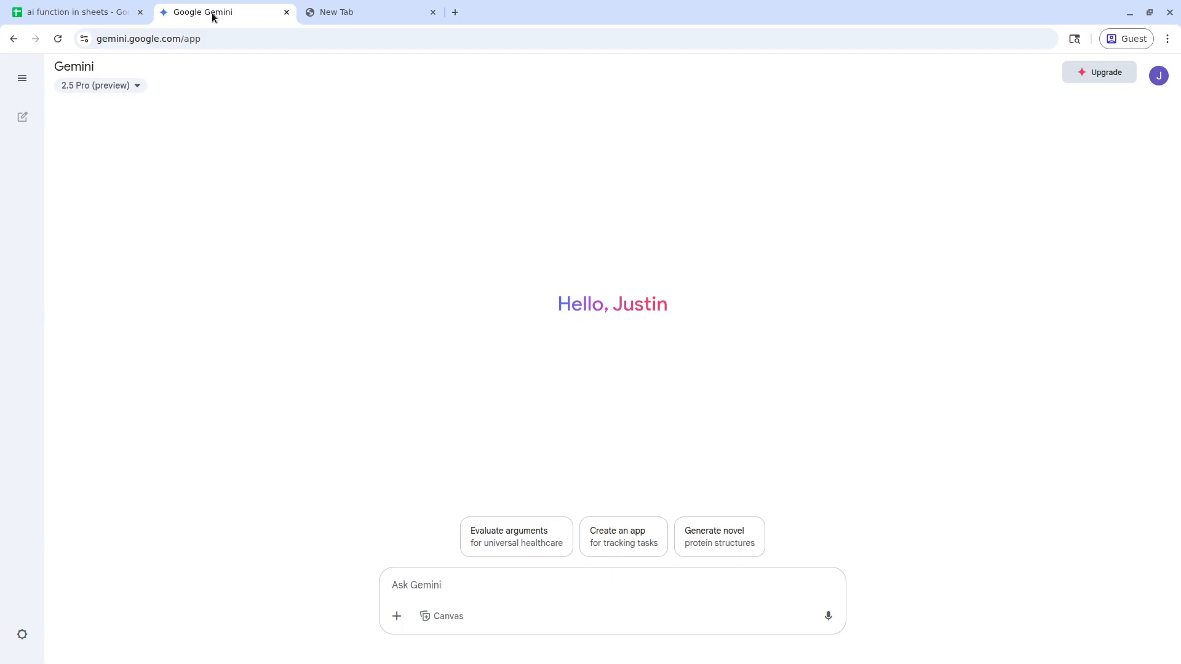
pyautogui.click(122, 13)
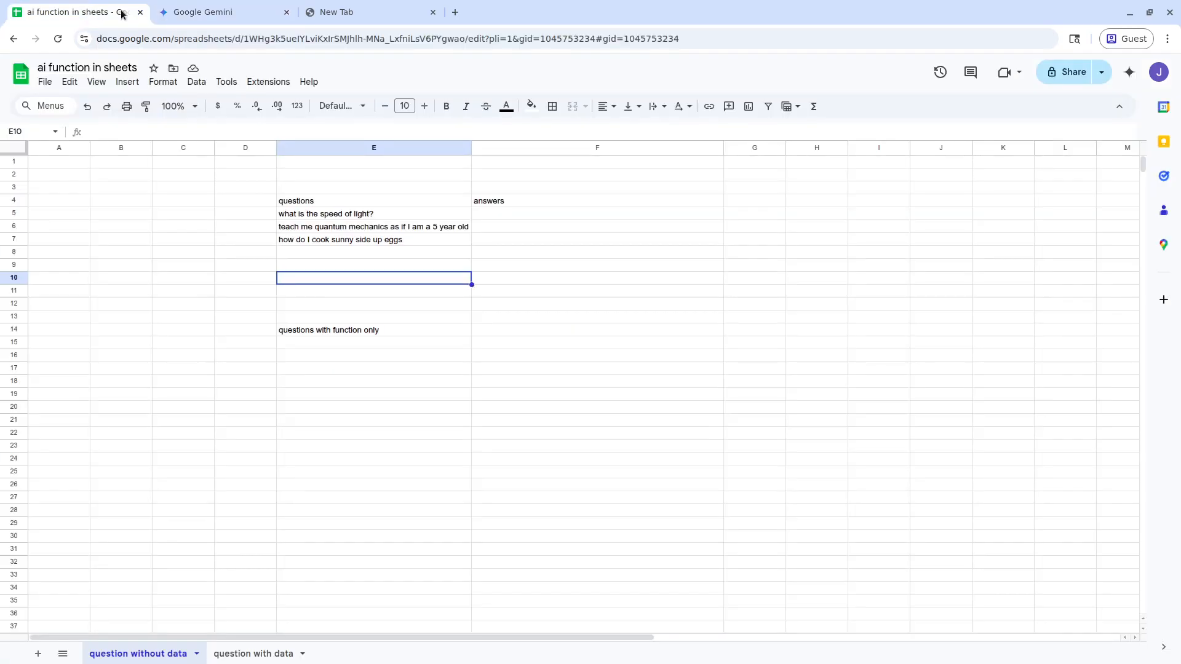
pyautogui.click(536, 216)
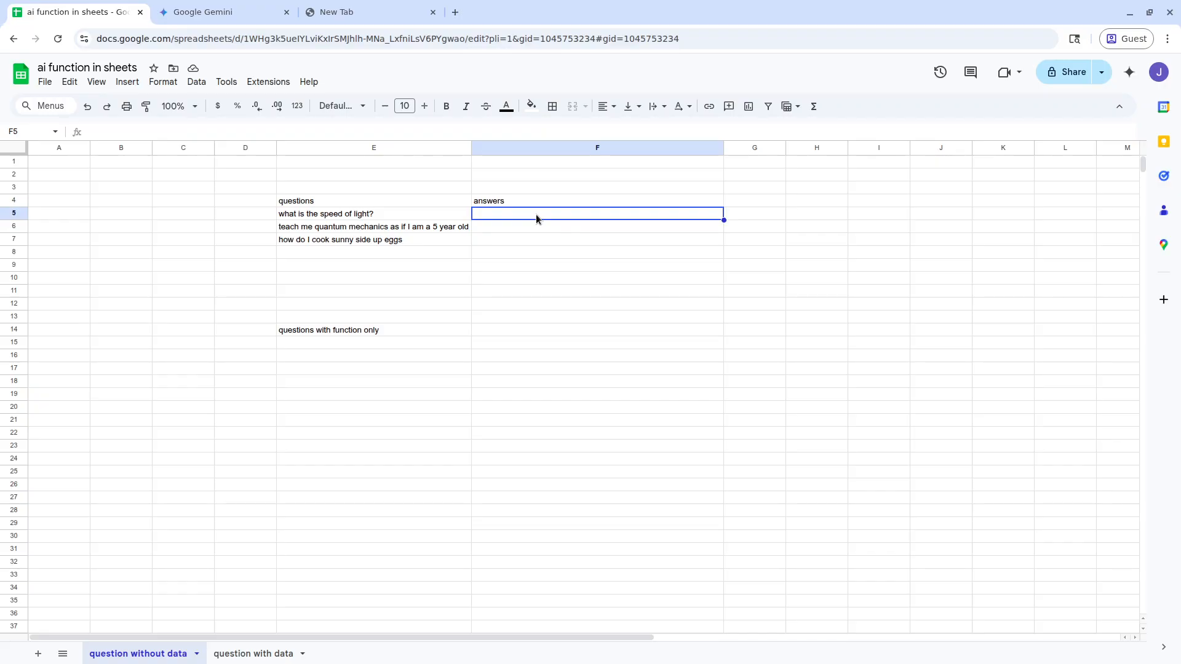
pyautogui.click(373, 217)
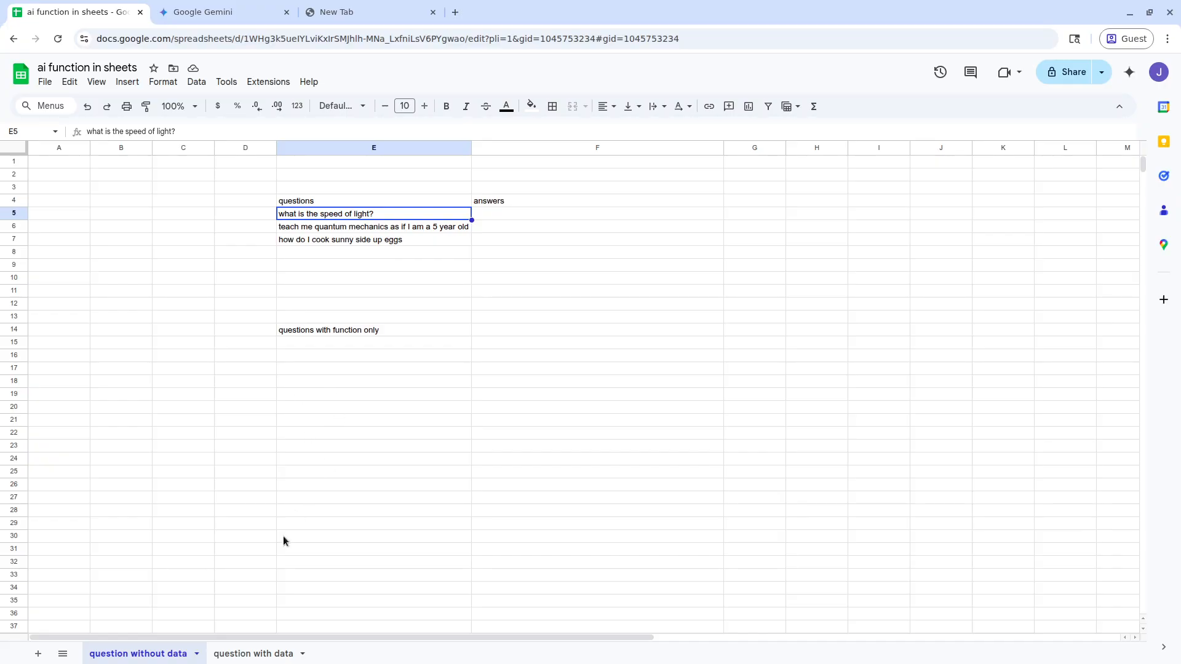
pyautogui.click(269, 654)
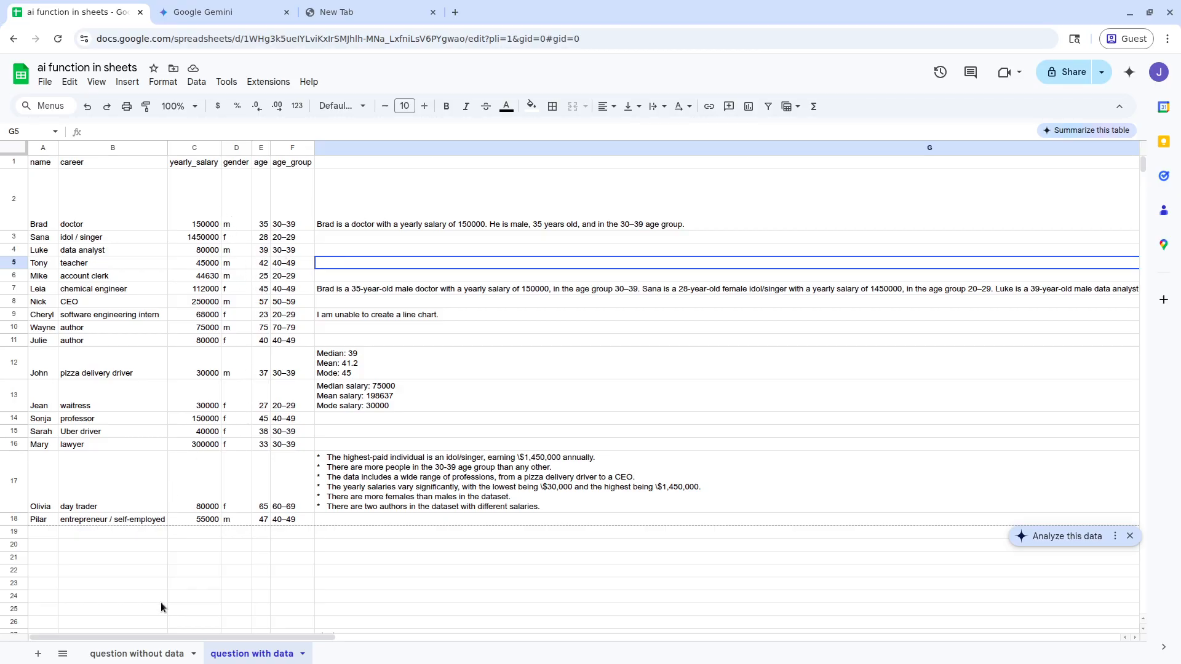
pyautogui.click(163, 653)
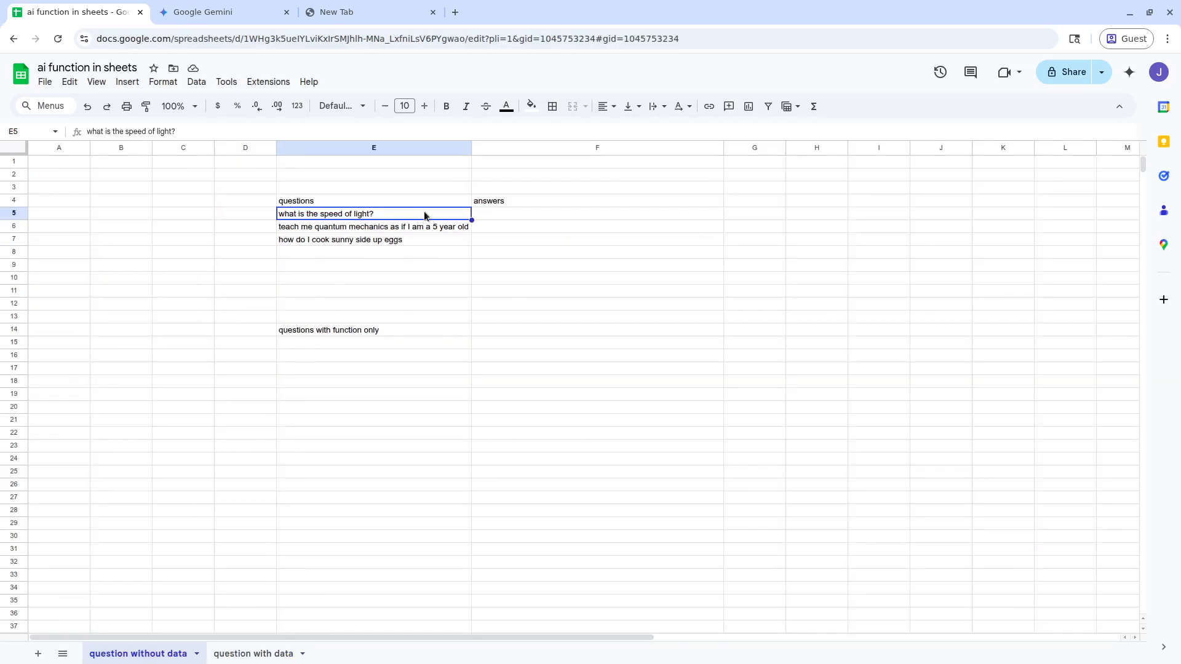
# Write the formula =AI("Teach me how to train a dog") in cell E15, below the "questions with function only" heading.
pyautogui.click(428, 244)
pyautogui.click(396, 342)
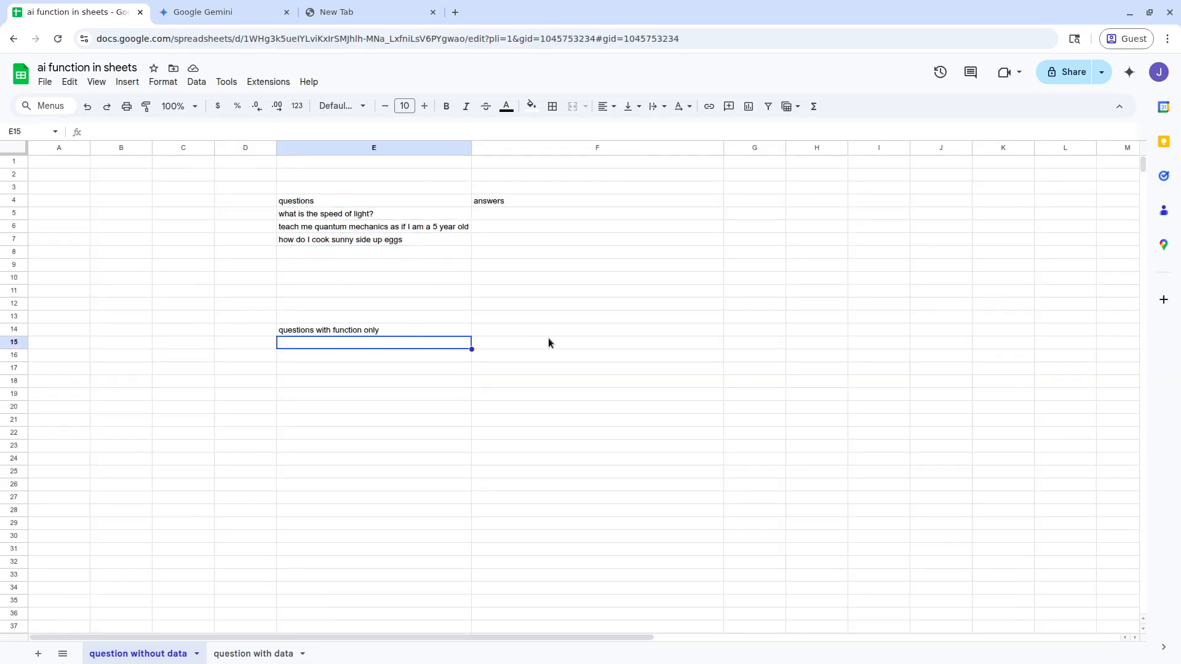
pyautogui.write('=AI')
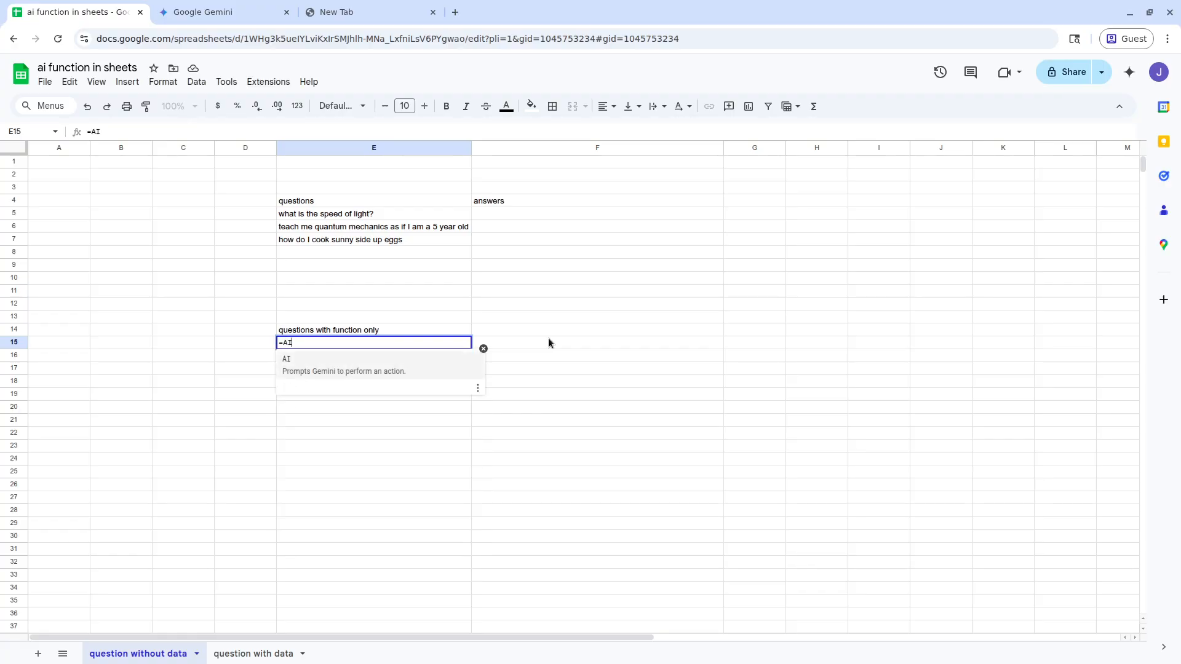
pyautogui.write('("')
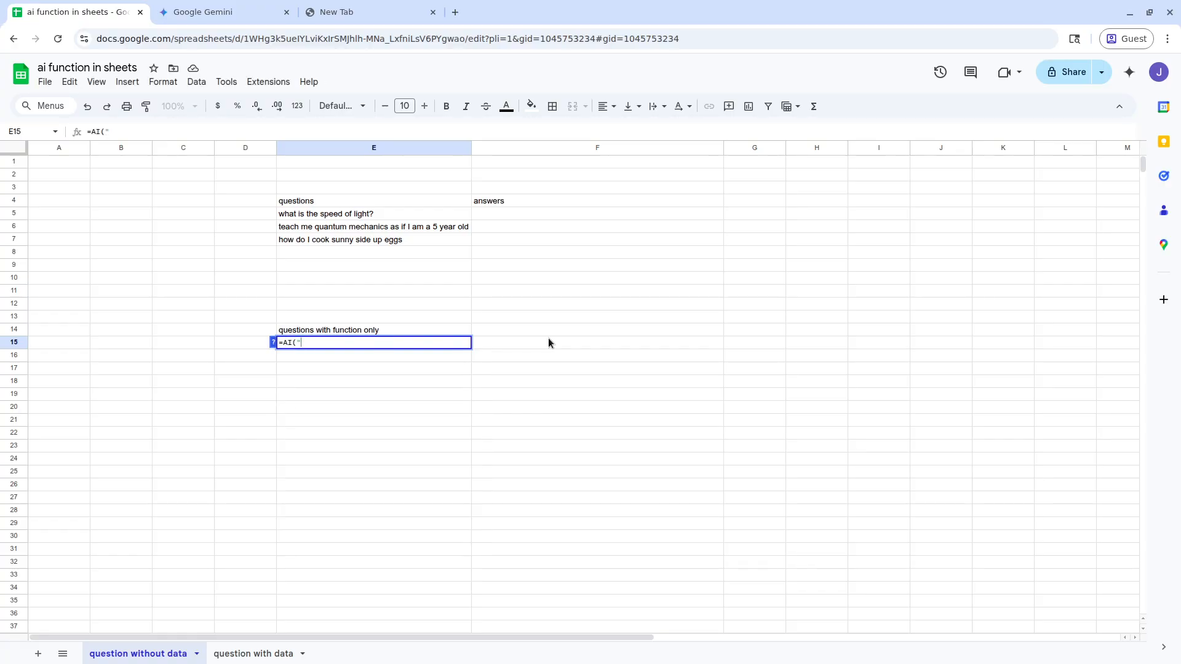
pyautogui.write('Teach me how to train a')
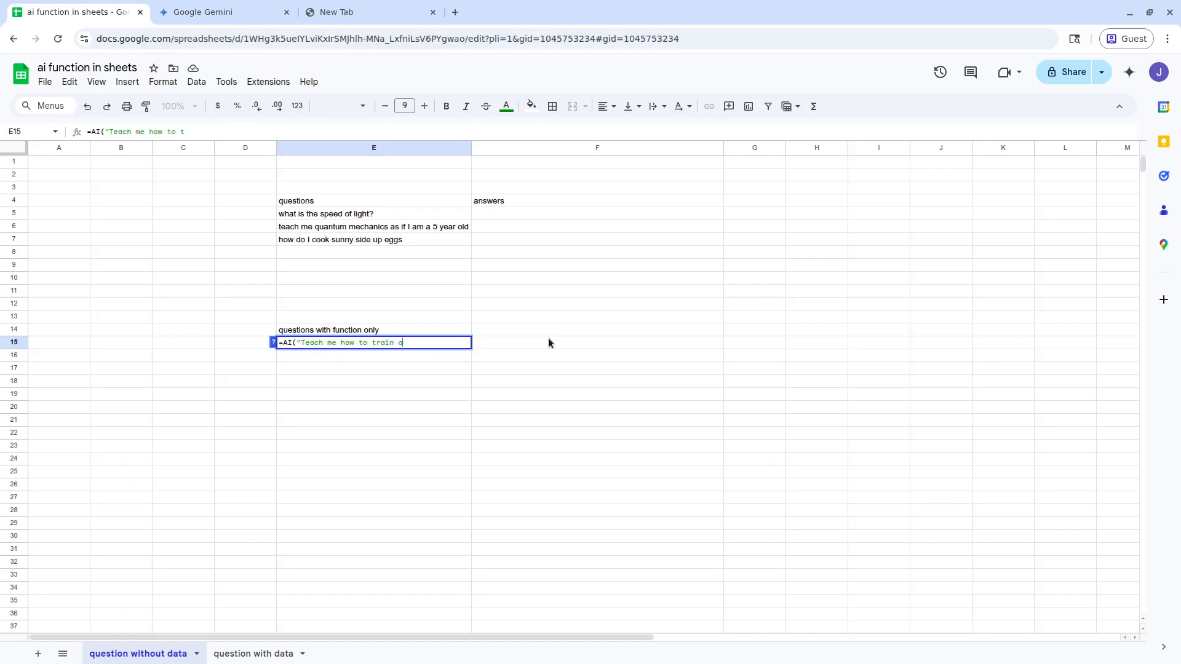
pyautogui.write(' dog")')
pyautogui.moveTo(296, 343); pyautogui.dragTo(425, 343)
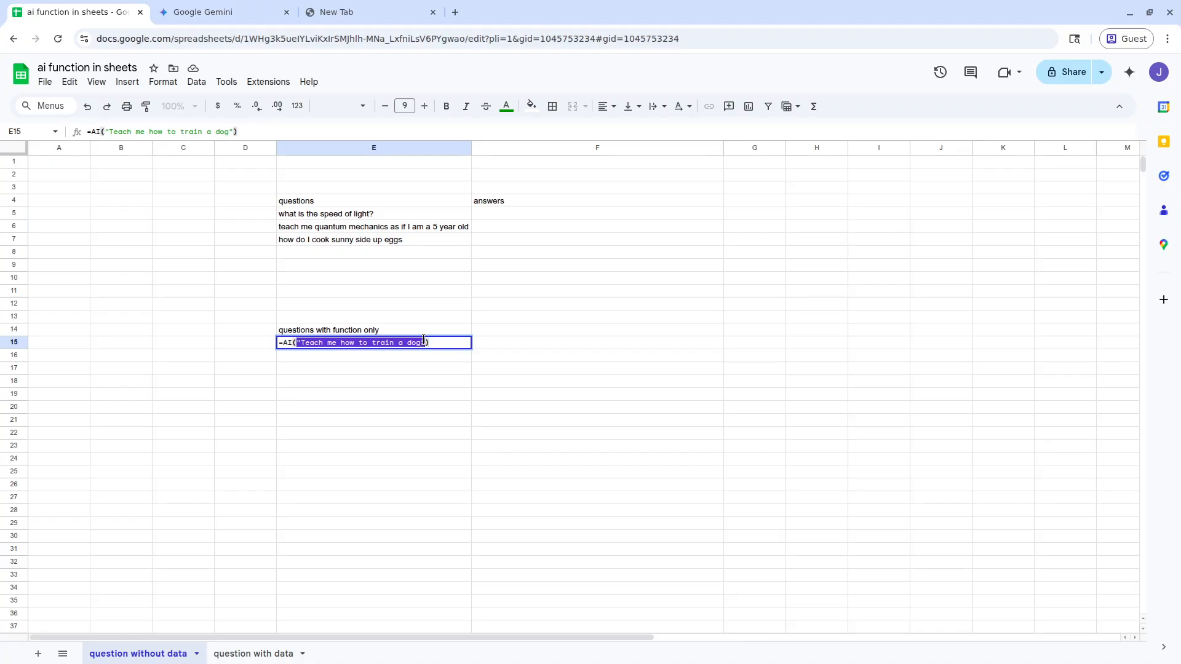
pyautogui.click(445, 341)
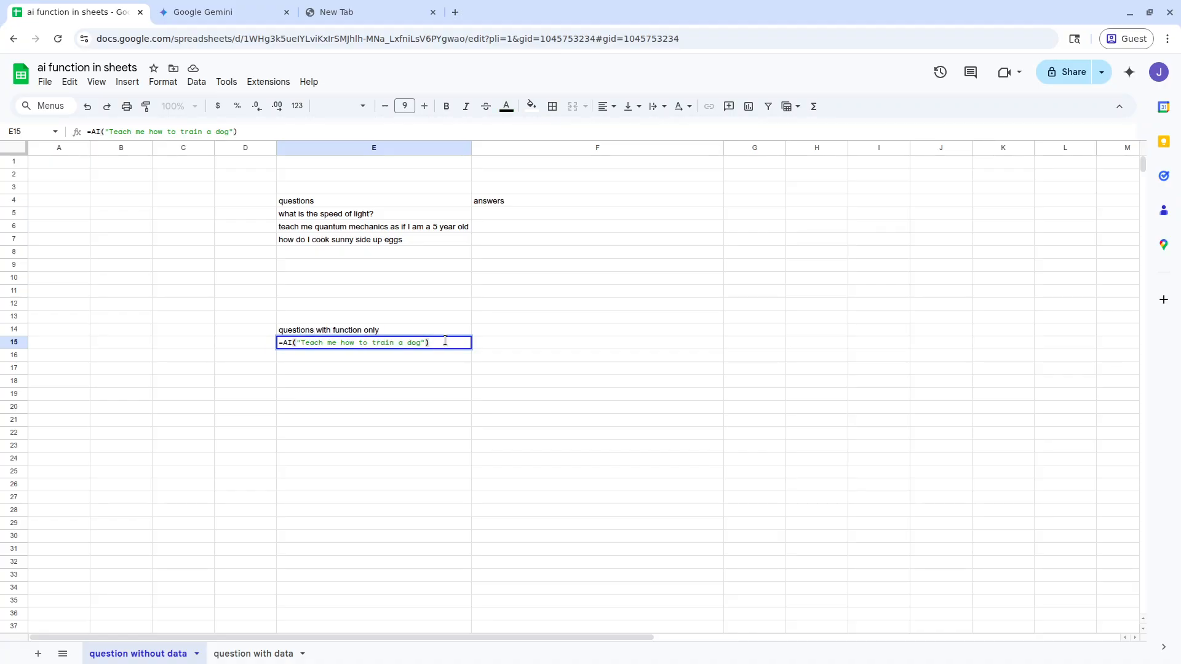
pyautogui.press('BackSpace')
pyautogui.write(',')
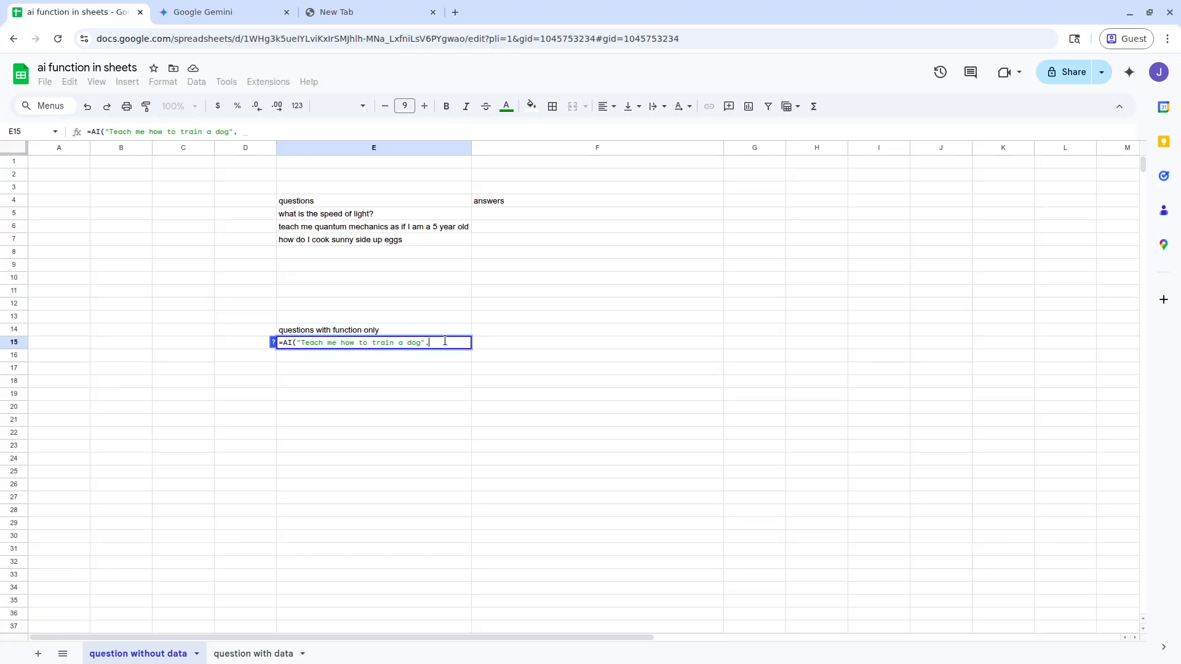
pyautogui.press('BackSpace')
pyautogui.press('BackSpace')
pyautogui.write(')')
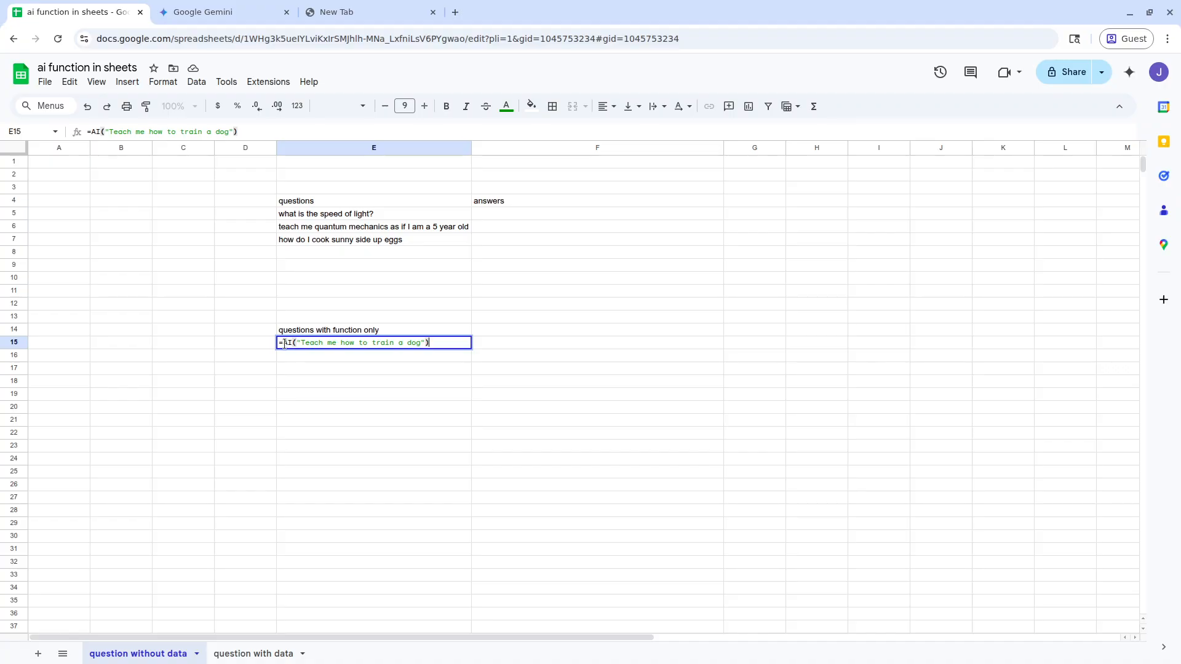
pyautogui.moveTo(297, 343); pyautogui.dragTo(303, 343)
pyautogui.click(446, 343)
# Commit the dog-training formula in cell E15, generate and insert its AI answer, and check the cell's formula.
pyautogui.press('Return')
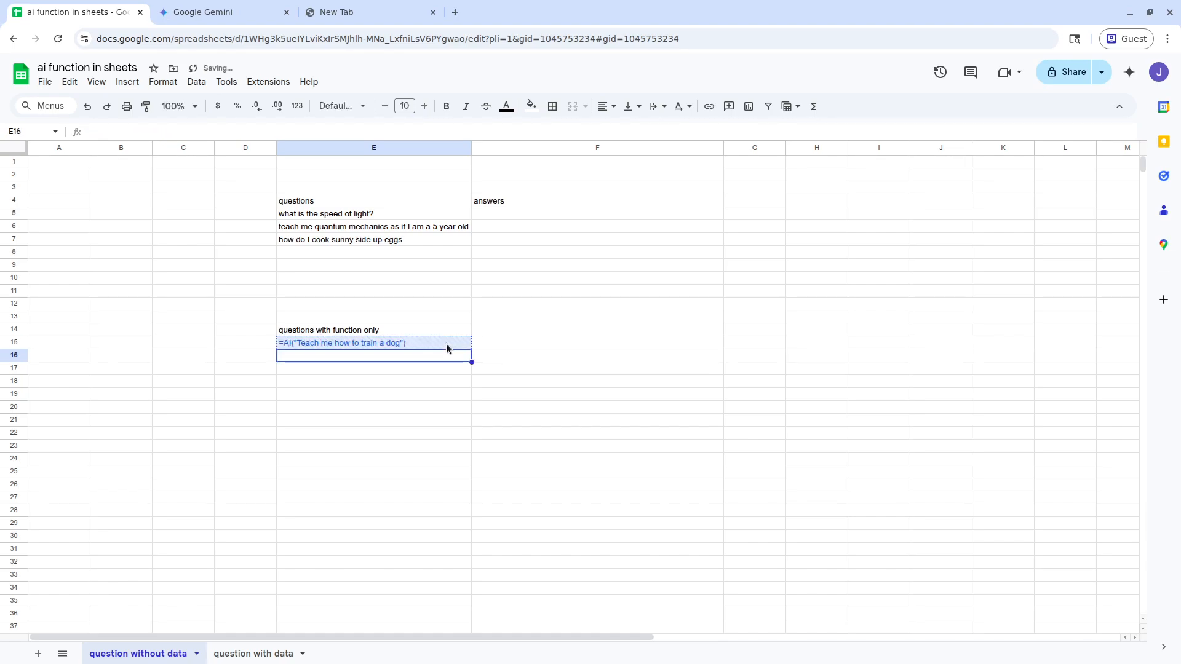
pyautogui.click(400, 343)
pyautogui.moveTo(295, 360)
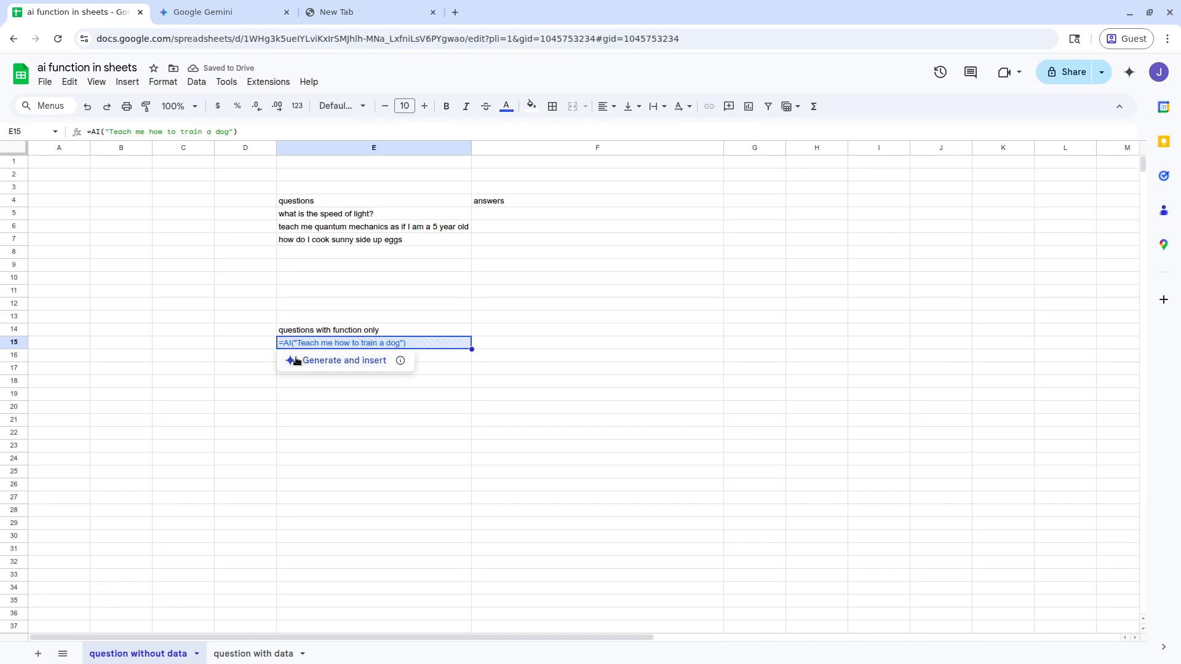
pyautogui.click(345, 361)
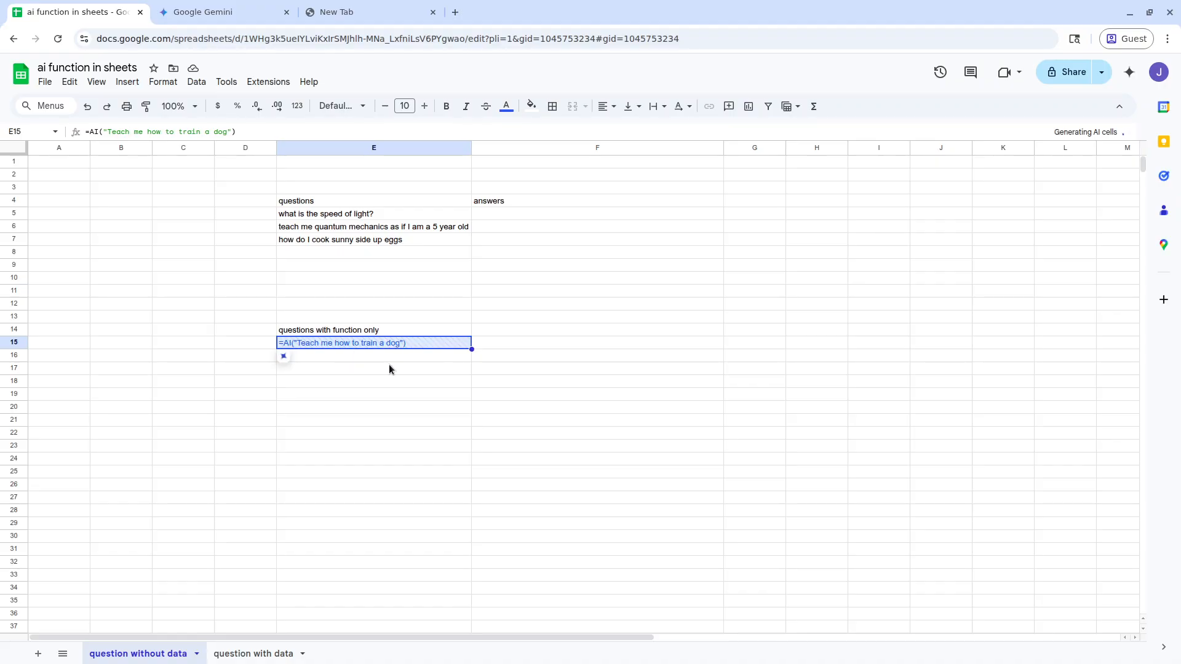
pyautogui.click(442, 396)
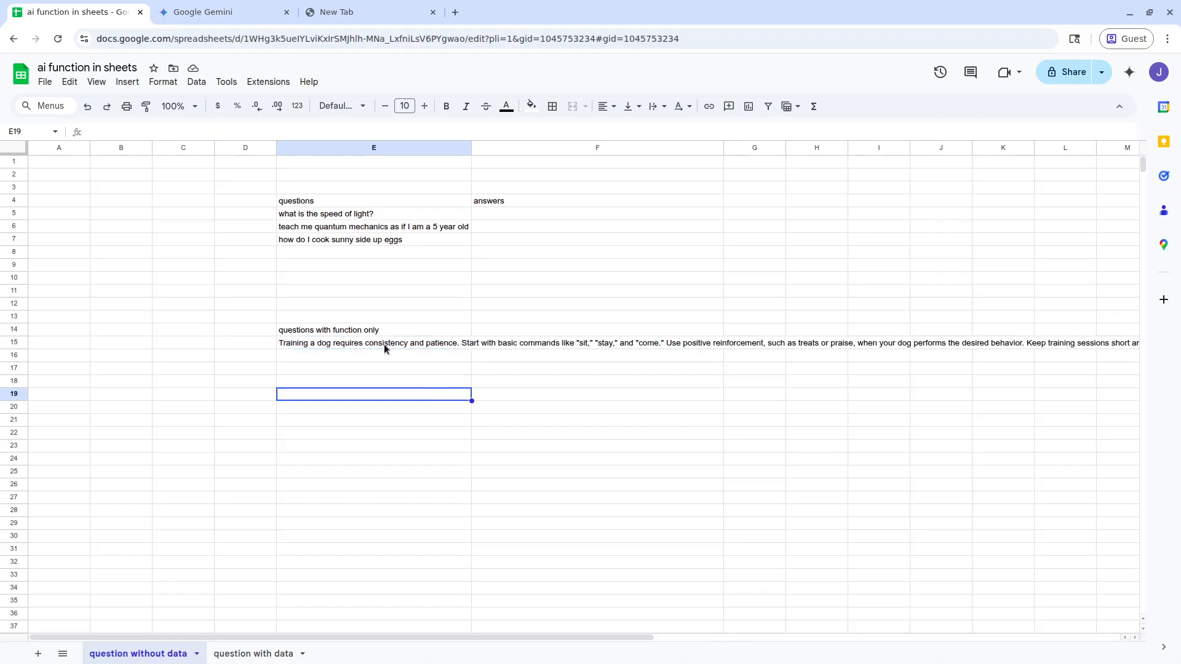
pyautogui.doubleClick(384, 344)
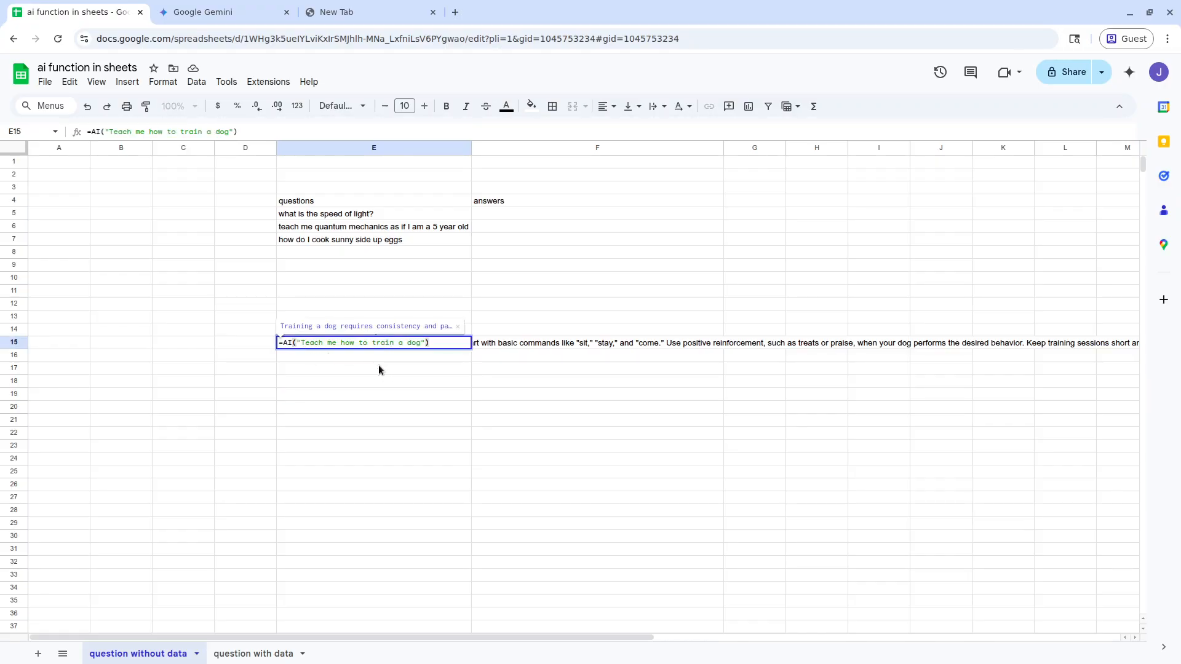
pyautogui.click(411, 370)
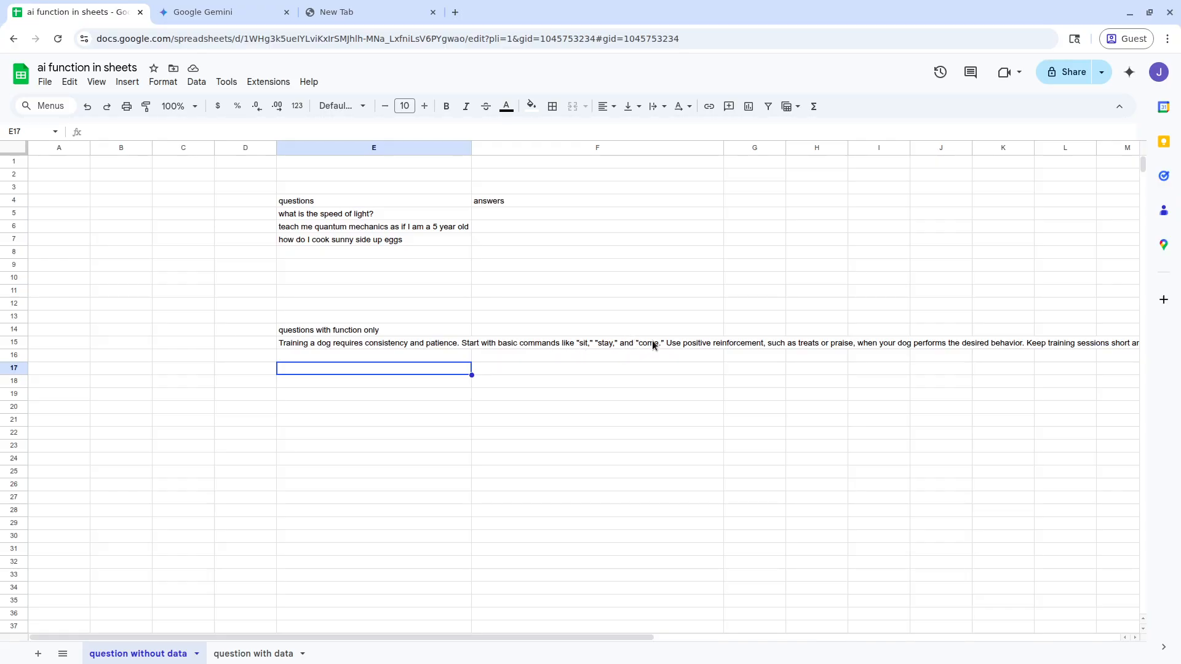
# Enter the formula =AI("teach me how to gain muscle at the gym for exercise") in cell E16.
pyautogui.click(394, 358)
pyautogui.write('=A')
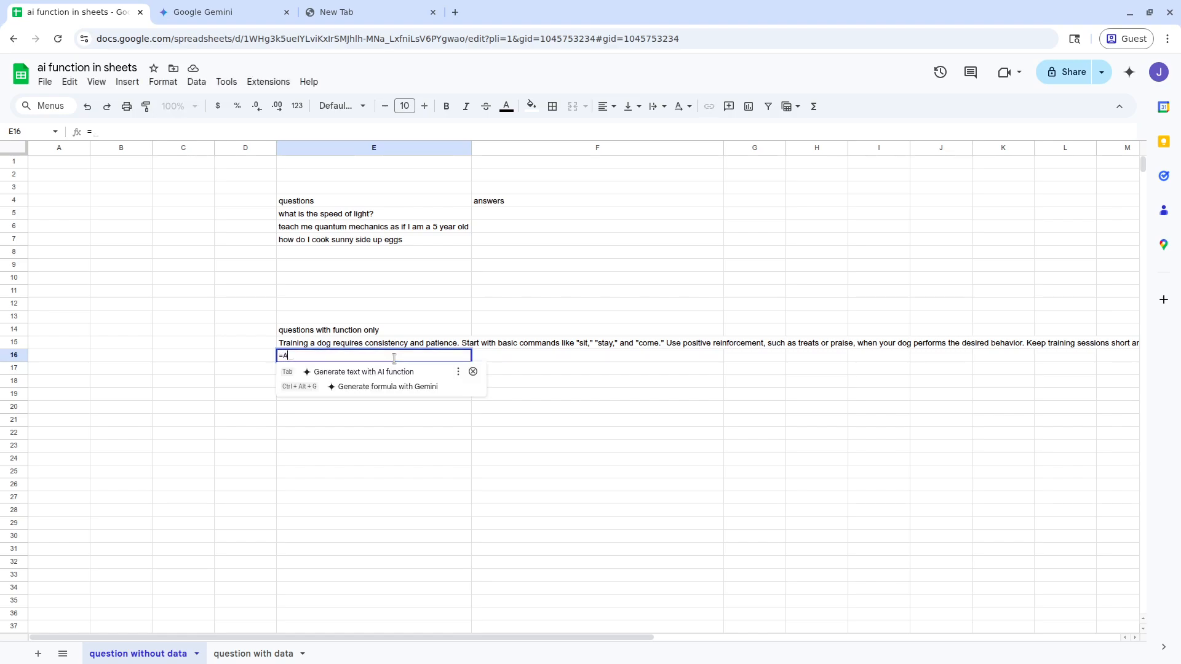
pyautogui.write('I("teach')
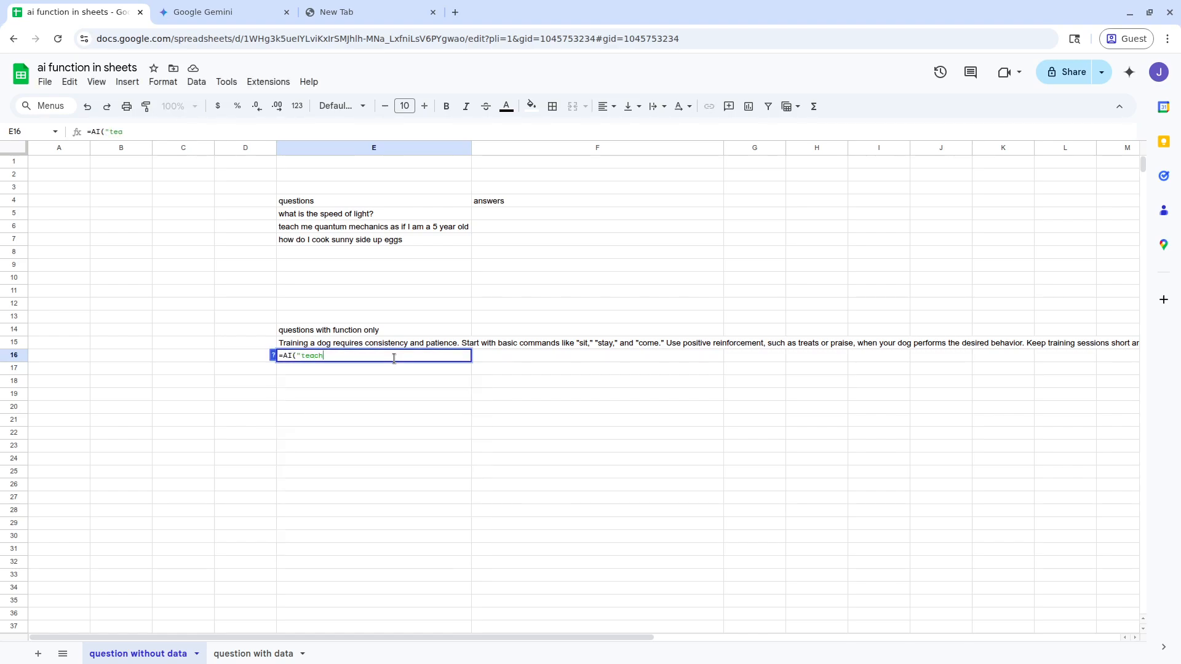
pyautogui.write(' me how to ')
pyautogui.write('go')
pyautogui.write('in muscle at the ')
pyautogui.write('gym w')
pyautogui.press('BackSpace')
pyautogui.write('for exercise')
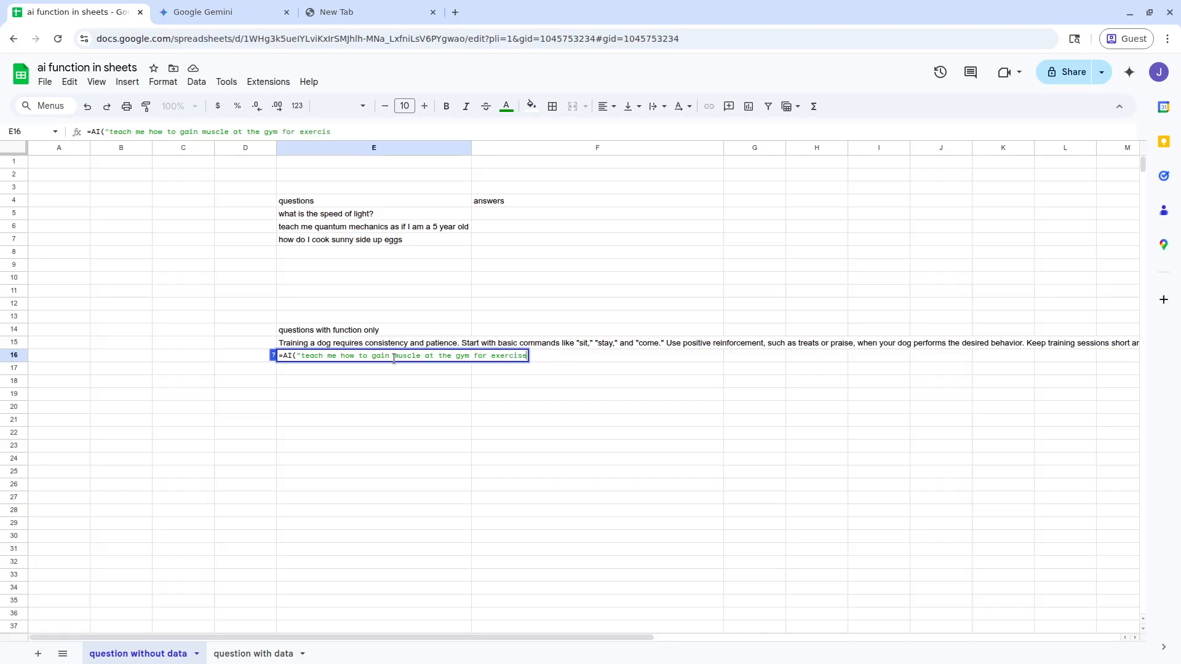
pyautogui.write('")')
pyautogui.press('Return')
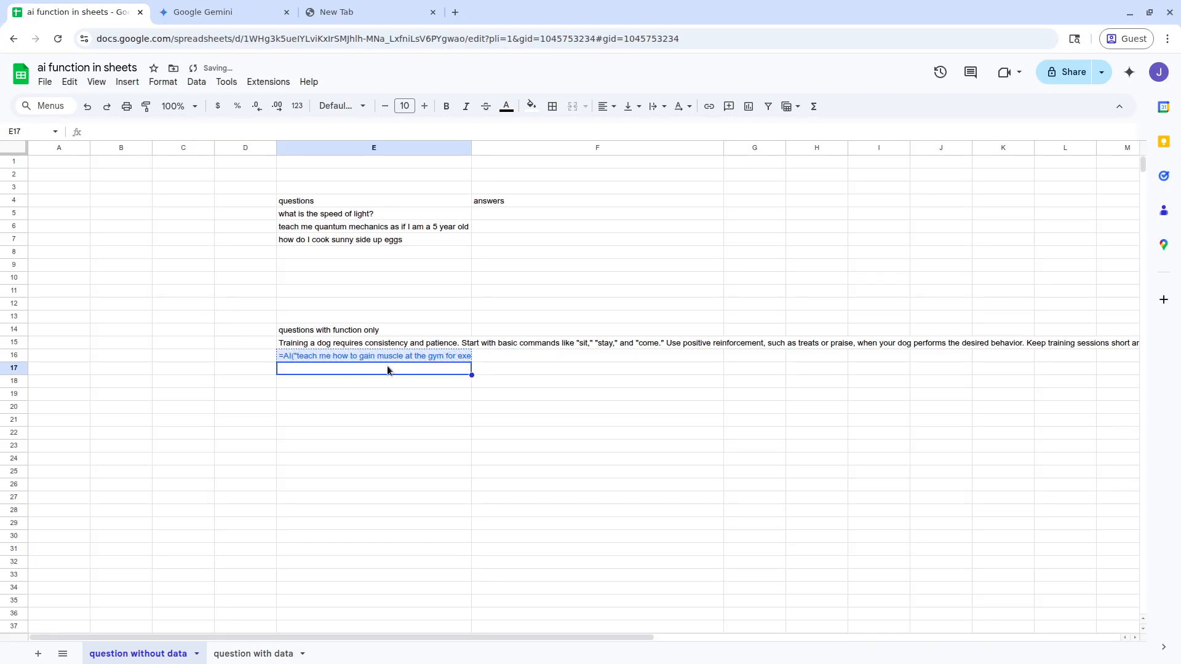
# Generate and insert the AI answer for the muscle-gain formula in cell E16, and check the cell's formula.
pyautogui.click(337, 357)
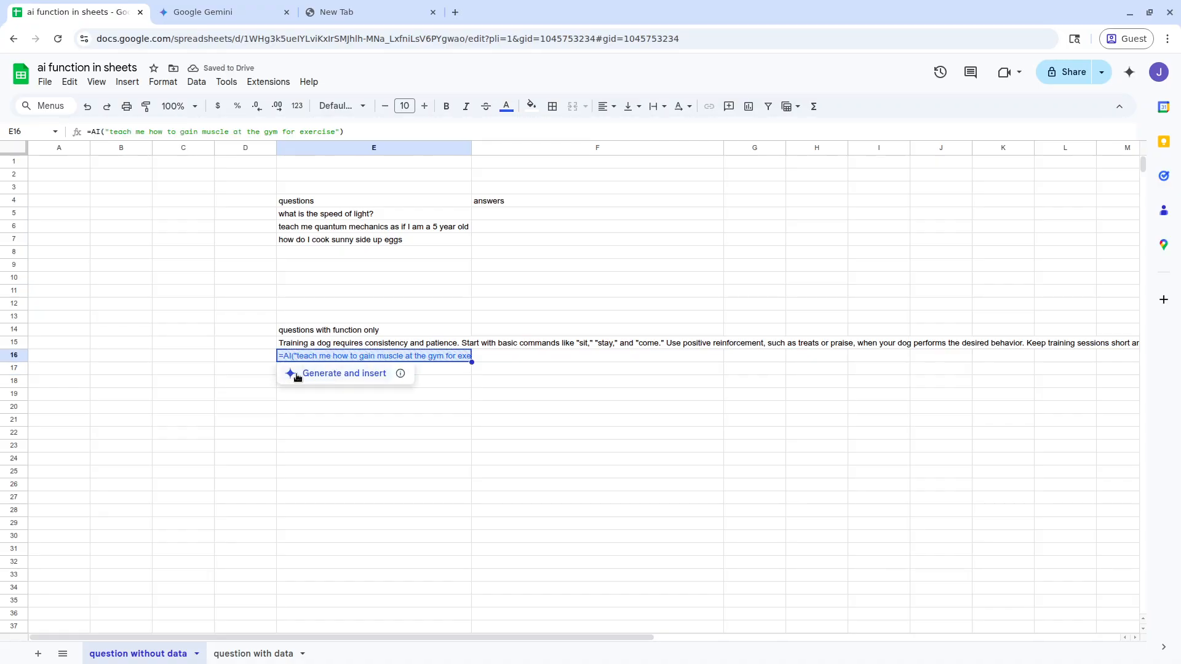
pyautogui.click(296, 375)
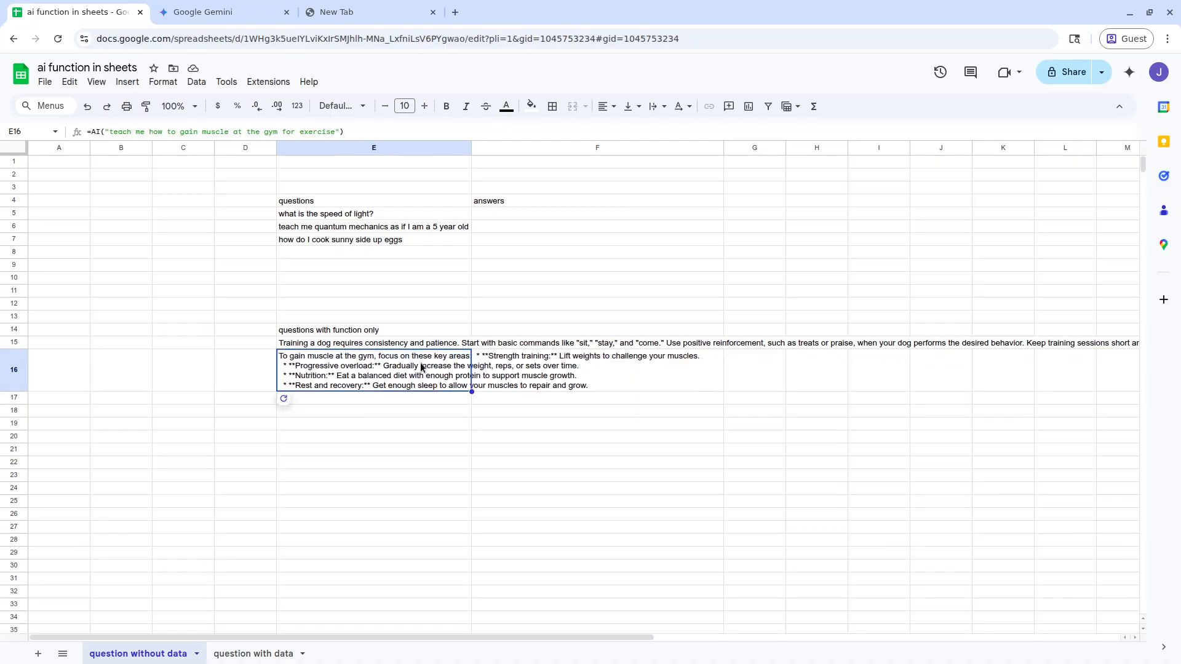
pyautogui.doubleClick(421, 364)
pyautogui.click(421, 424)
# Copy cell E16 with the generated muscle-gain answer.
pyautogui.click(345, 369)
pyautogui.hotkey('ctrl', 'c')
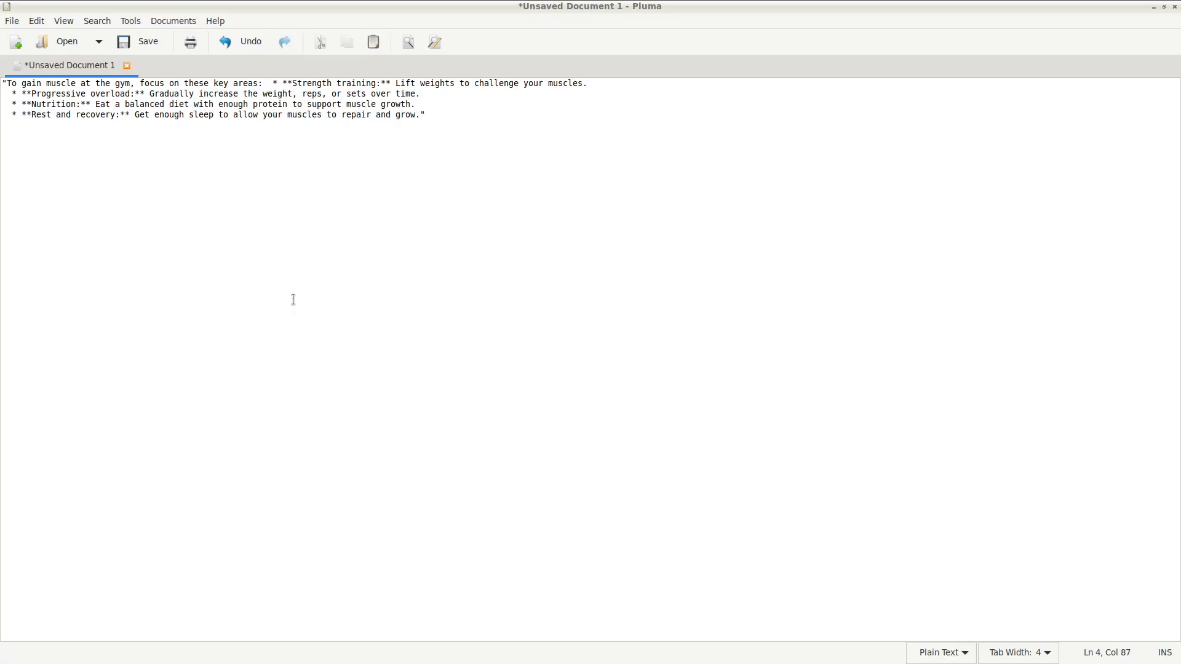
# Switch from the text editor back to the Google Sheets spreadsheet and check the AI formula in cell E16.
pyautogui.moveTo(272, 658)
pyautogui.click(126, 660)
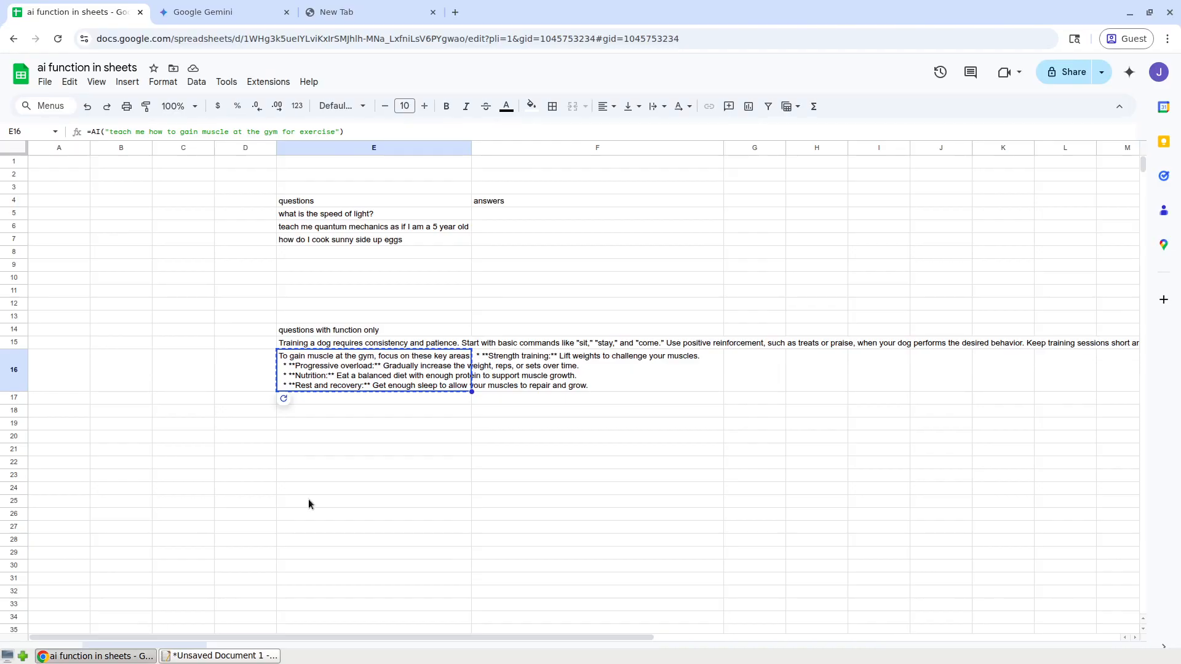
pyautogui.click(442, 433)
pyautogui.click(240, 7)
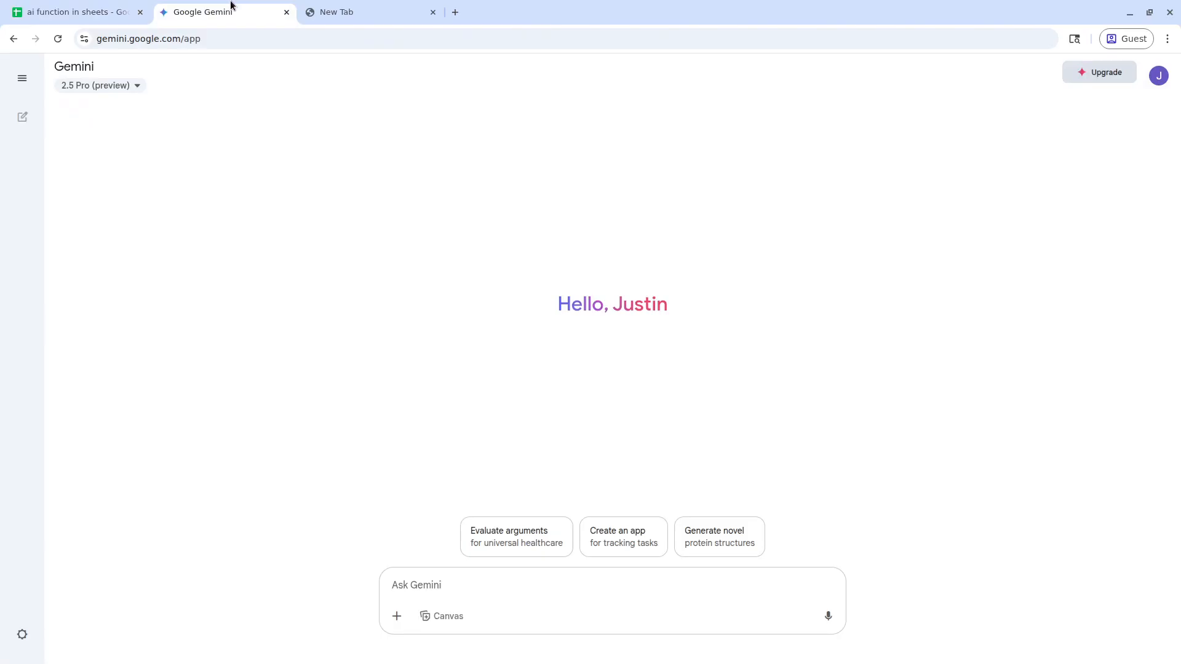
pyautogui.click(91, 8)
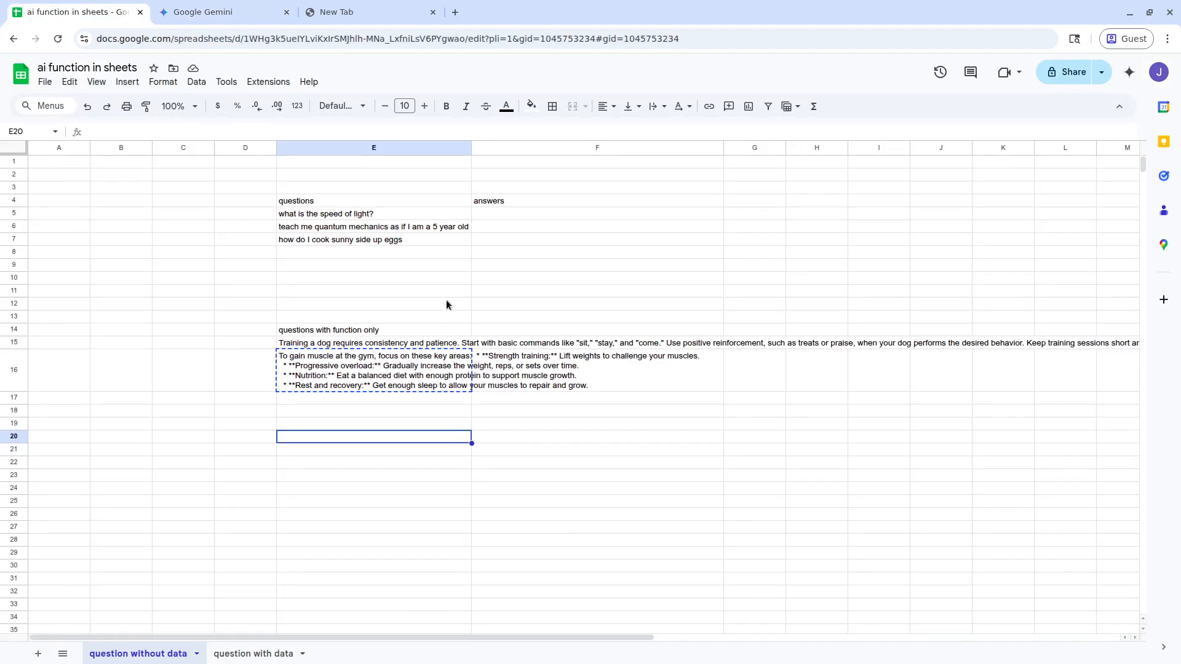
pyautogui.doubleClick(416, 368)
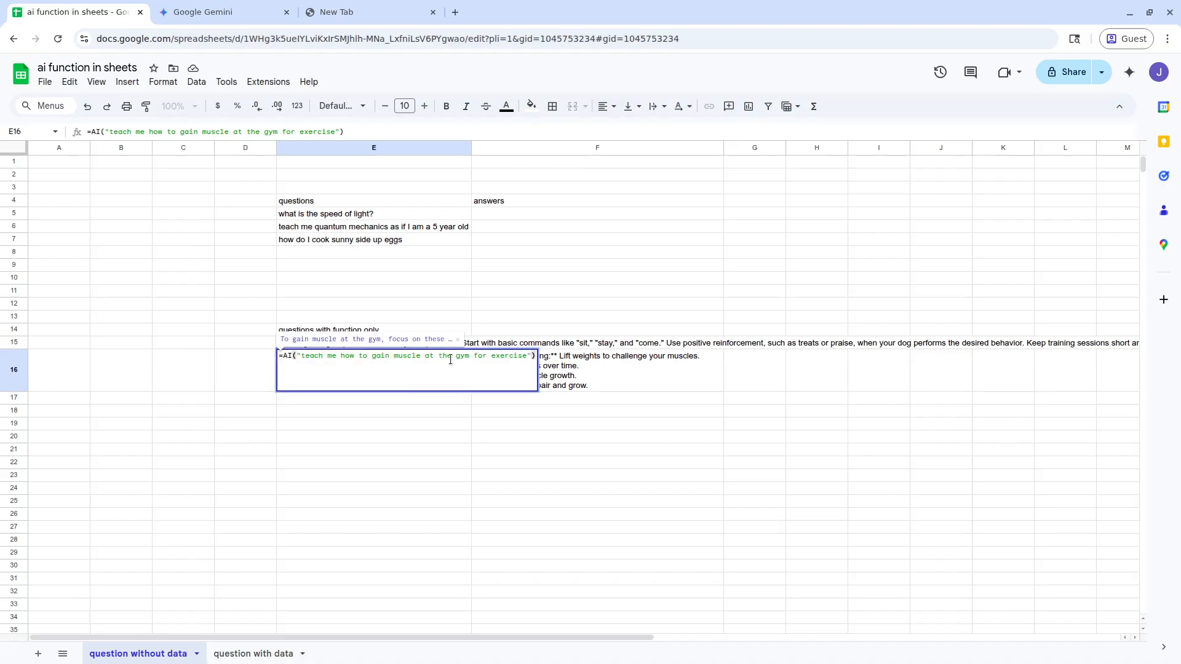
pyautogui.click(614, 293)
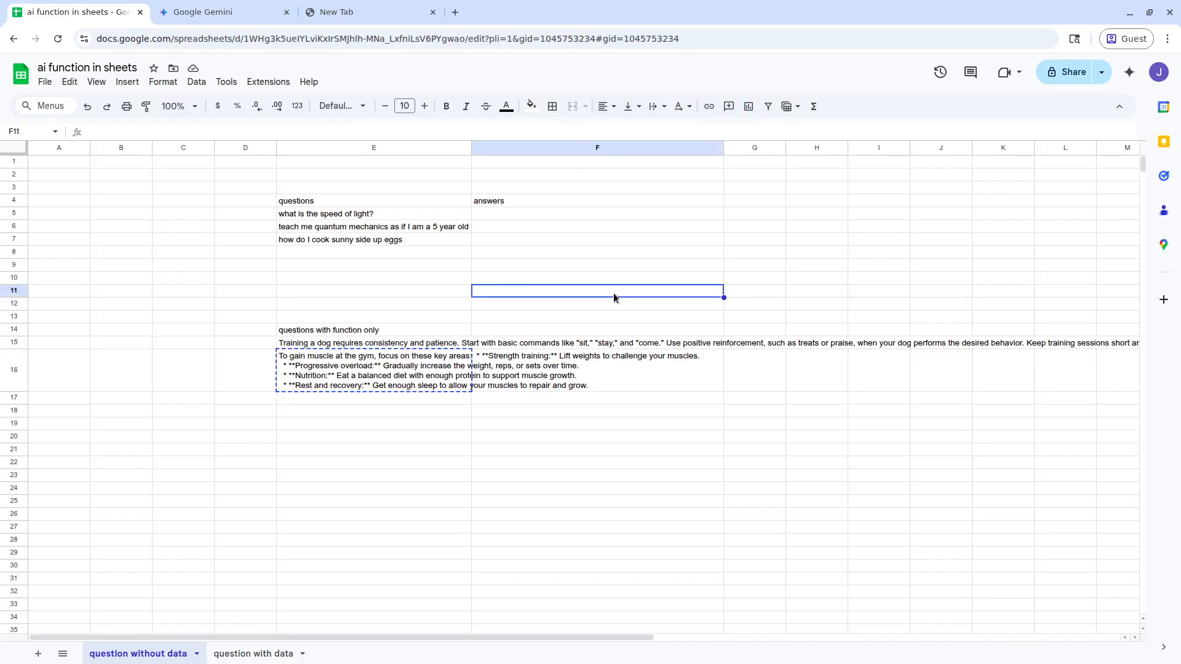
# Enter the formula =AI(E5) in cell F5 to answer the speed-of-light question.
pyautogui.click(543, 213)
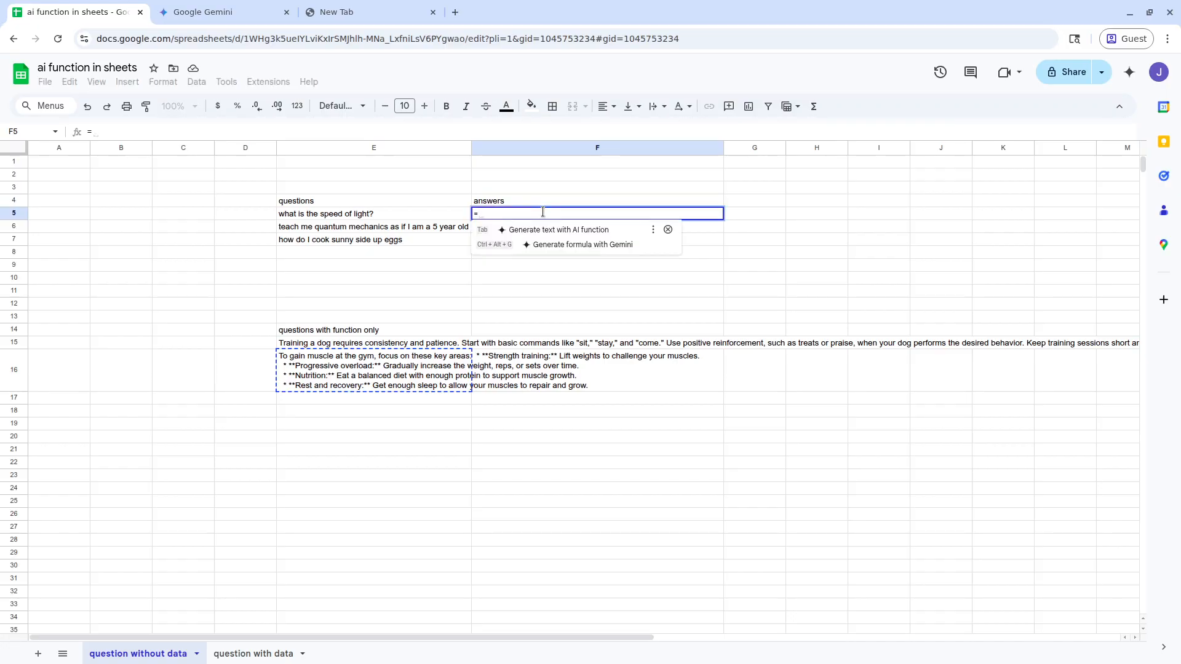
pyautogui.write('AI')
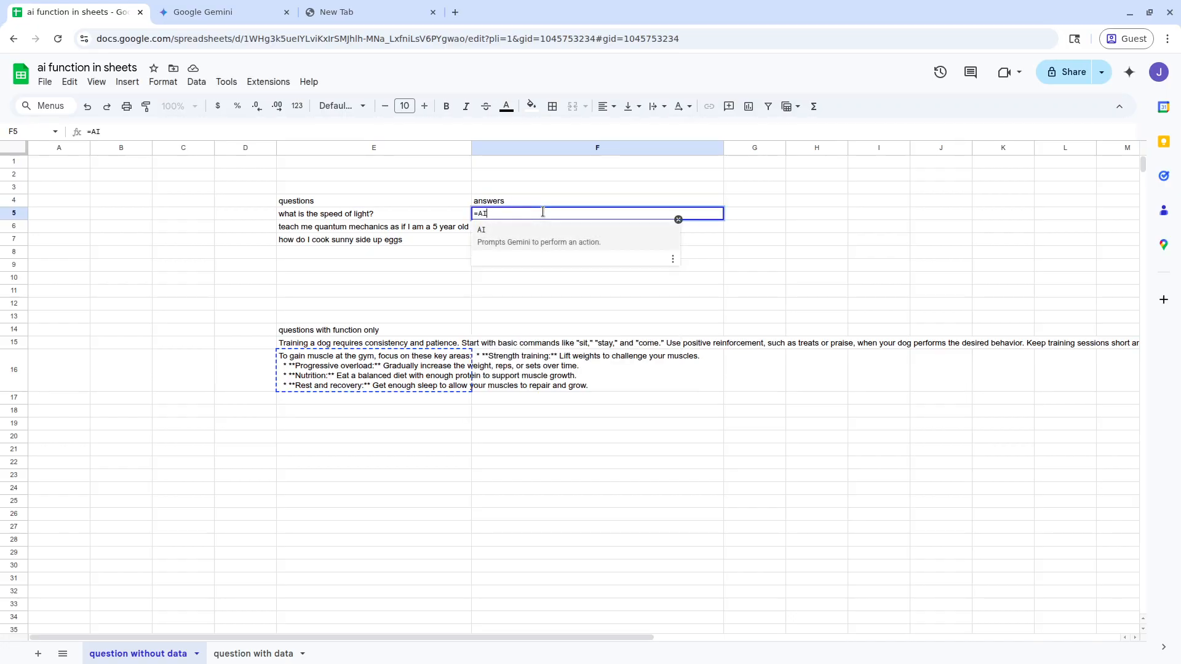
pyautogui.write('(')
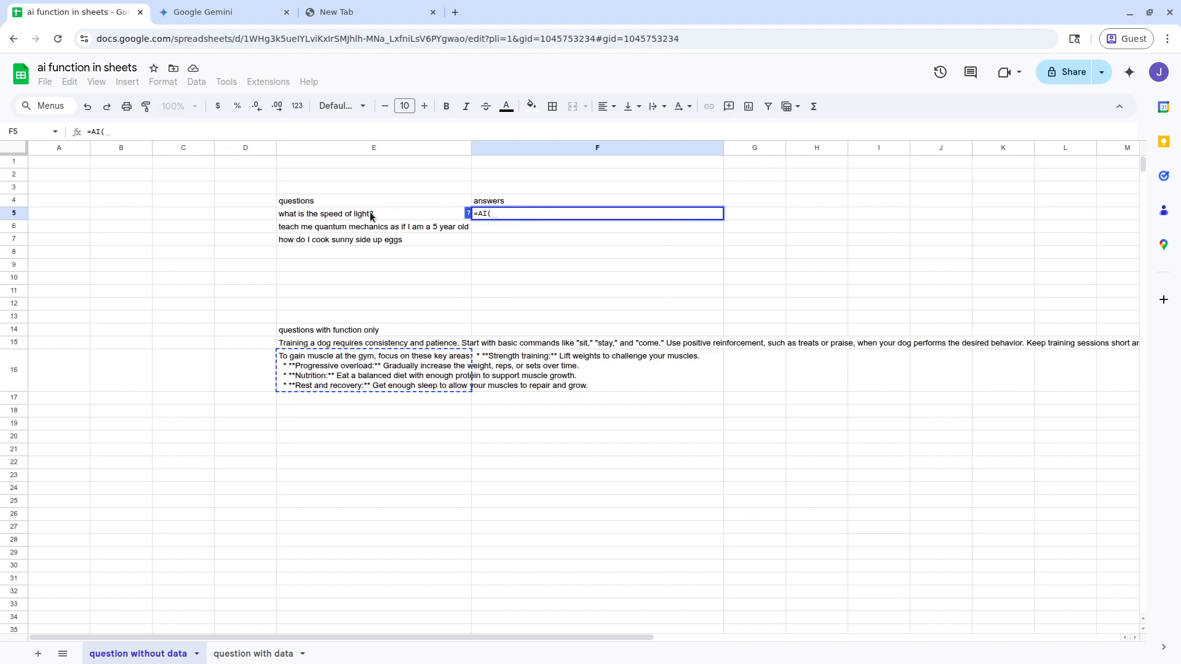
pyautogui.write('E')
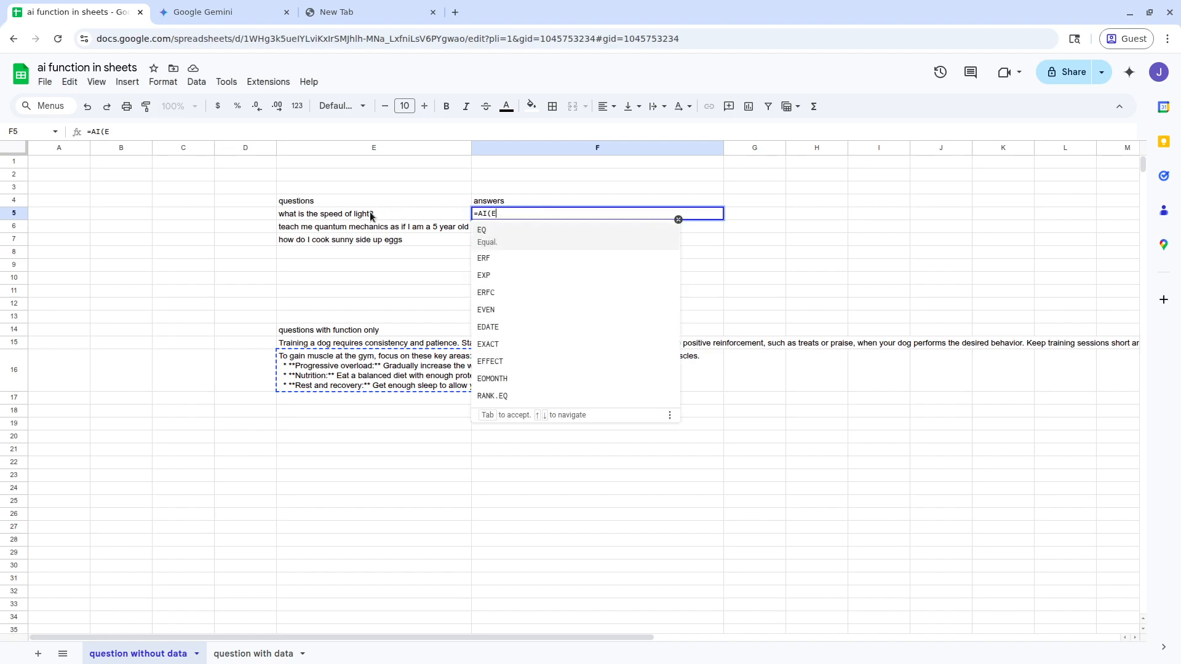
pyautogui.write('5)')
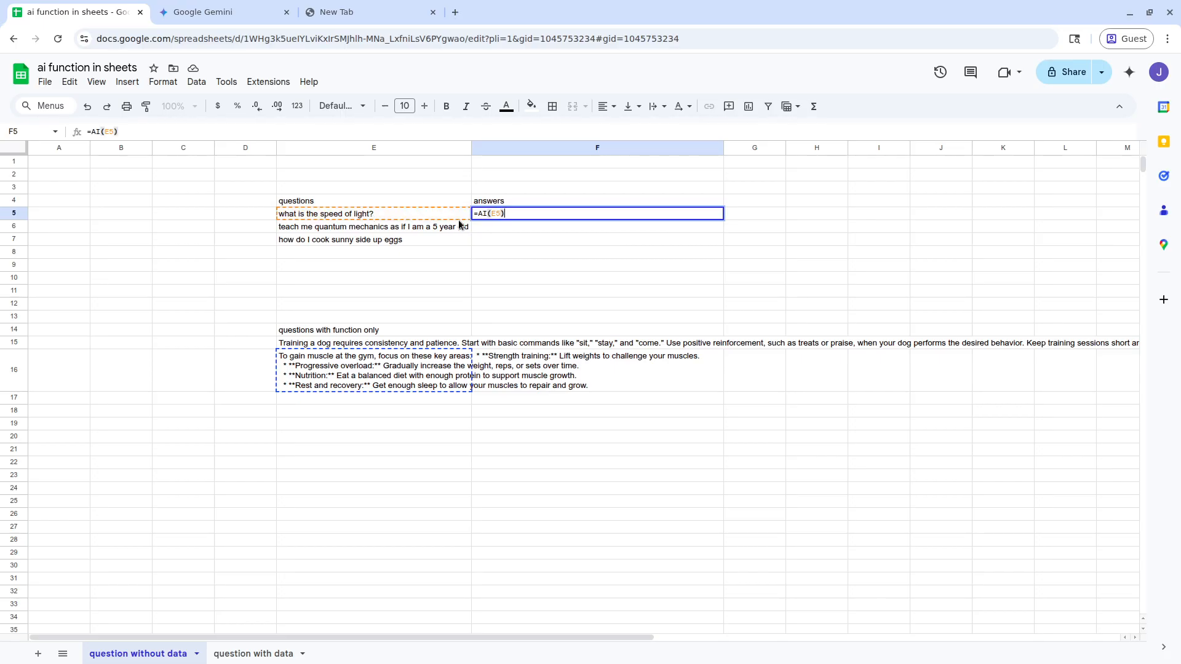
pyautogui.press('Return')
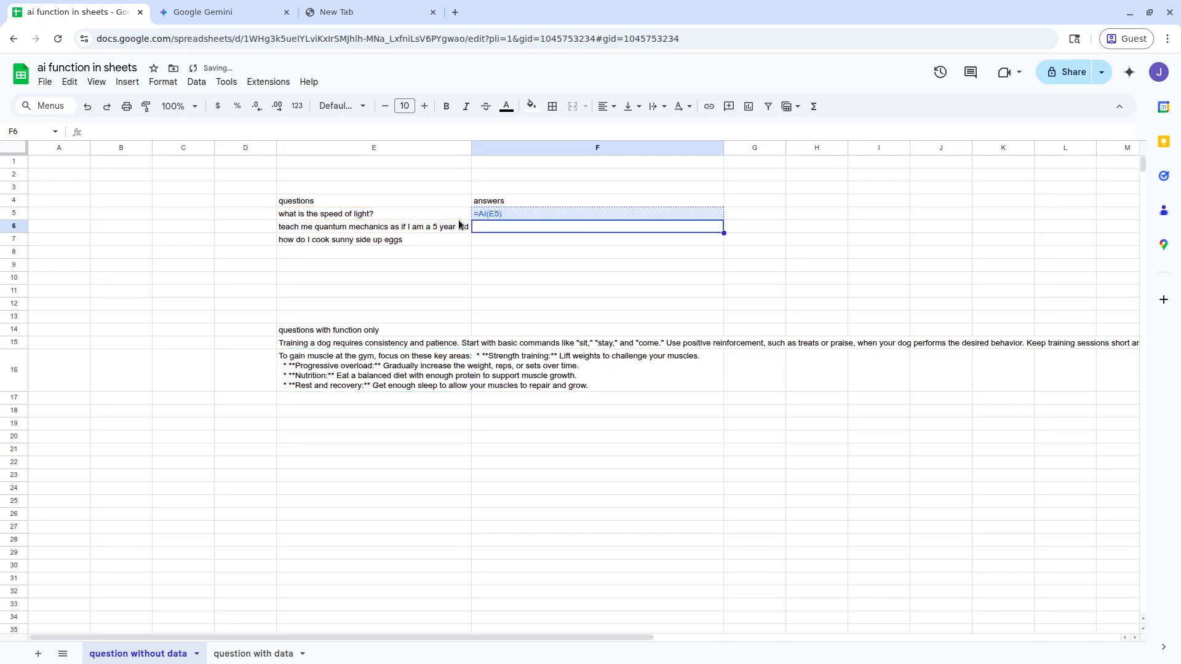
# Generate and insert the AI answer for the speed-of-light formula in cell F5.
pyautogui.click(541, 214)
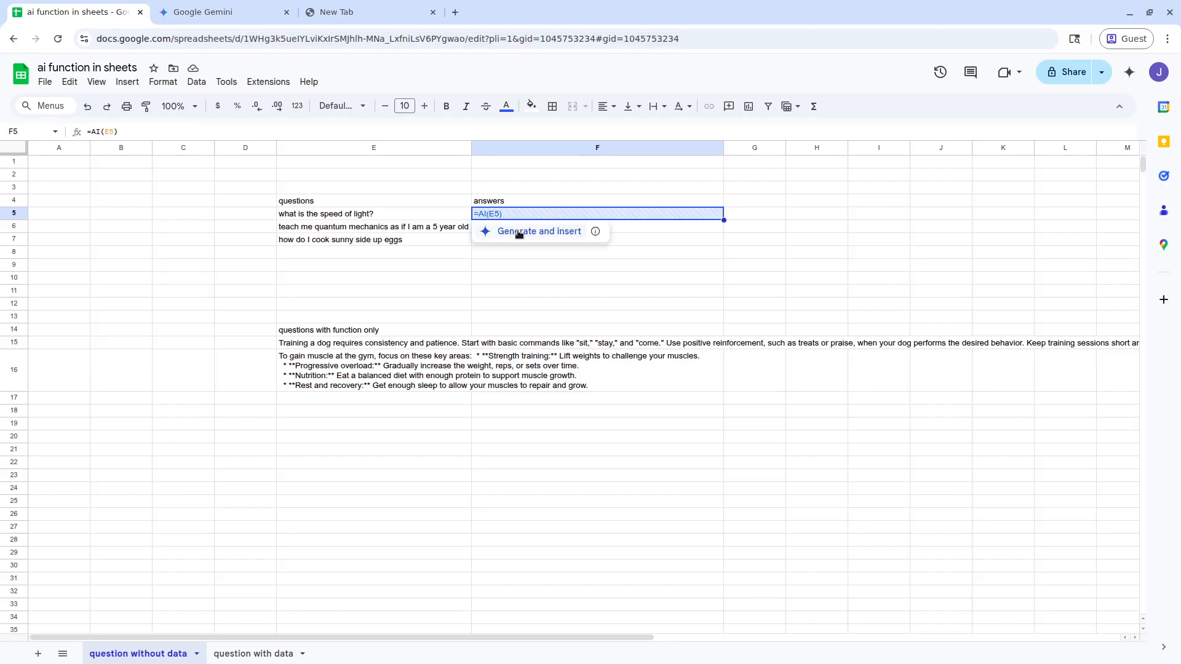
pyautogui.click(519, 232)
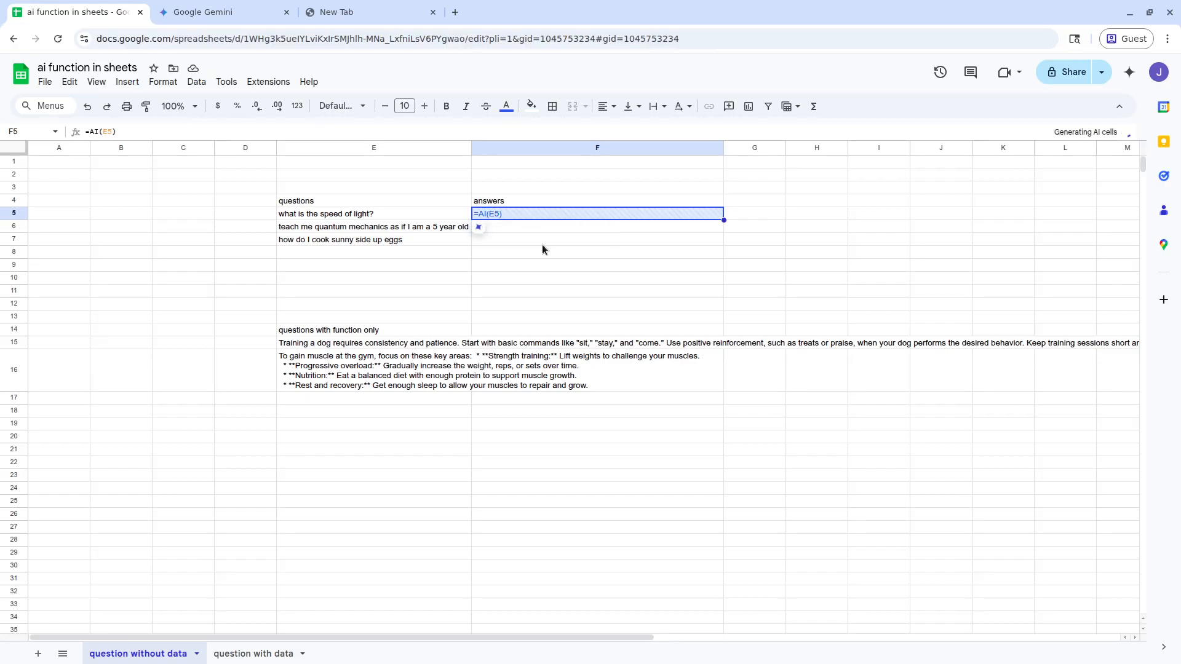
pyautogui.click(541, 249)
pyautogui.click(518, 211)
pyautogui.click(506, 232)
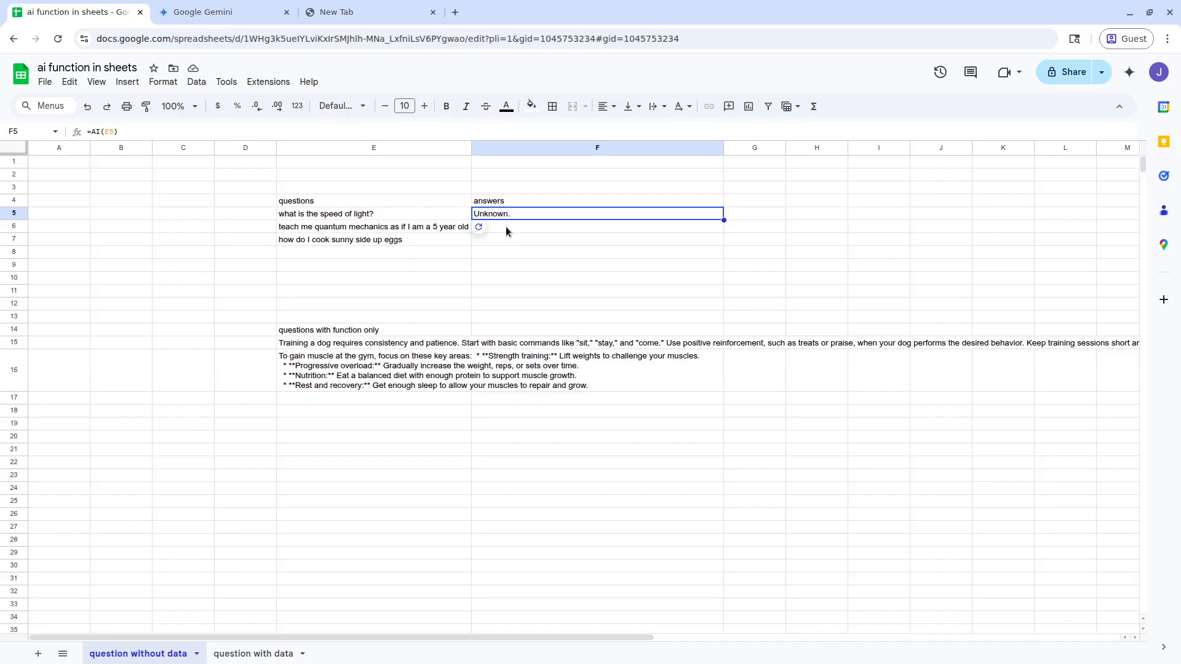
pyautogui.click(504, 249)
# Check the question text in E5, clear cell F5, re-enter =AI(E5) and generate its AI answer again.
pyautogui.doubleClick(401, 214)
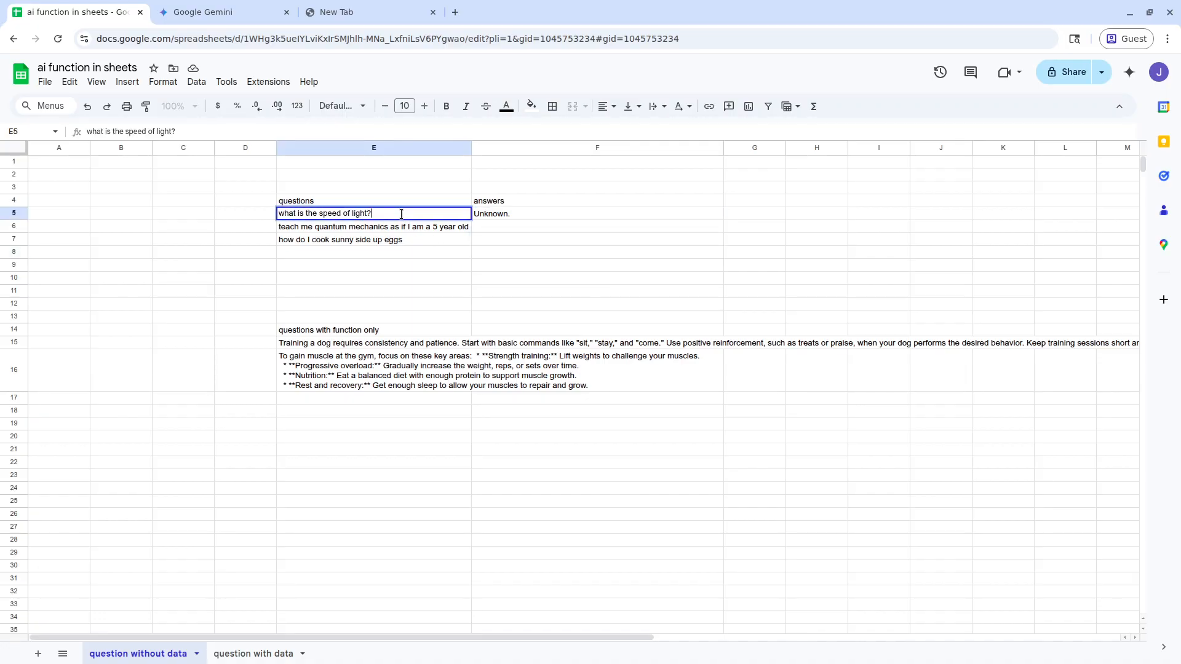
pyautogui.hotkey('ctrl', 'a')
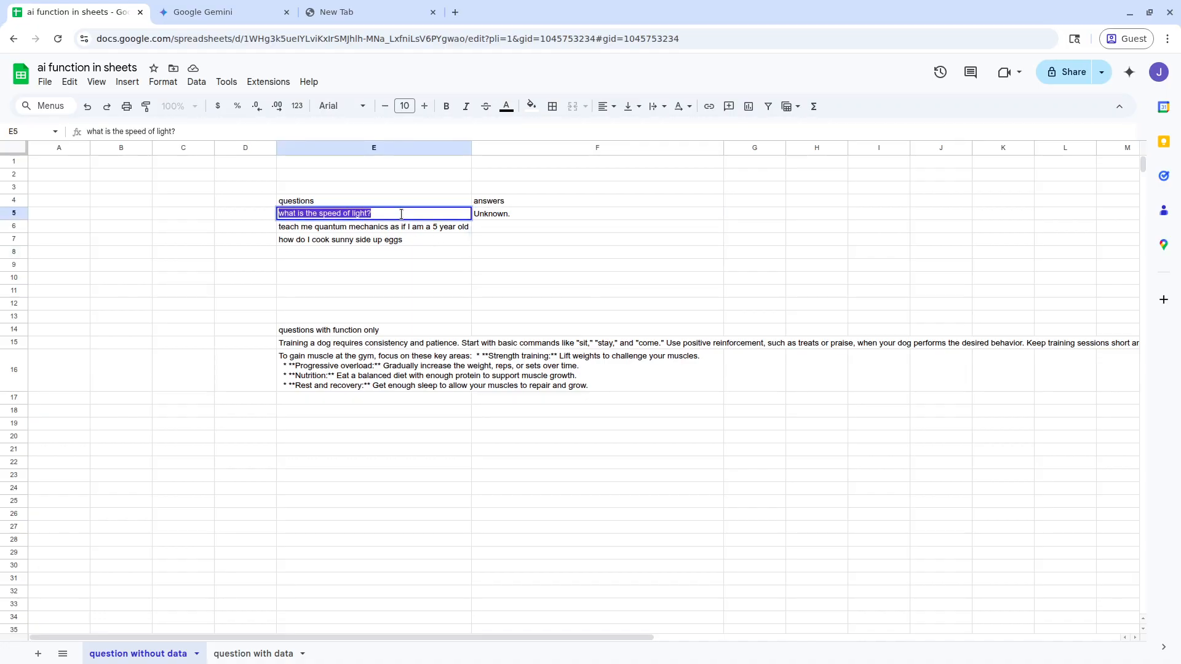
pyautogui.click(507, 216)
pyautogui.press('Delete')
pyautogui.write('=AI')
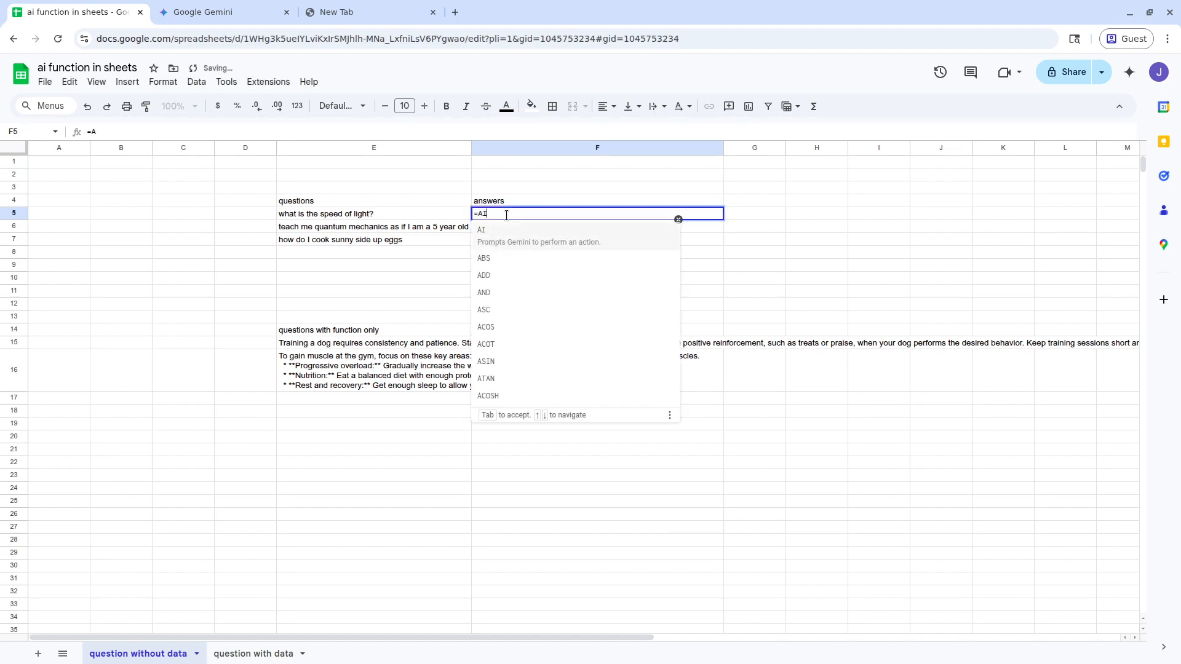
pyautogui.write('(E')
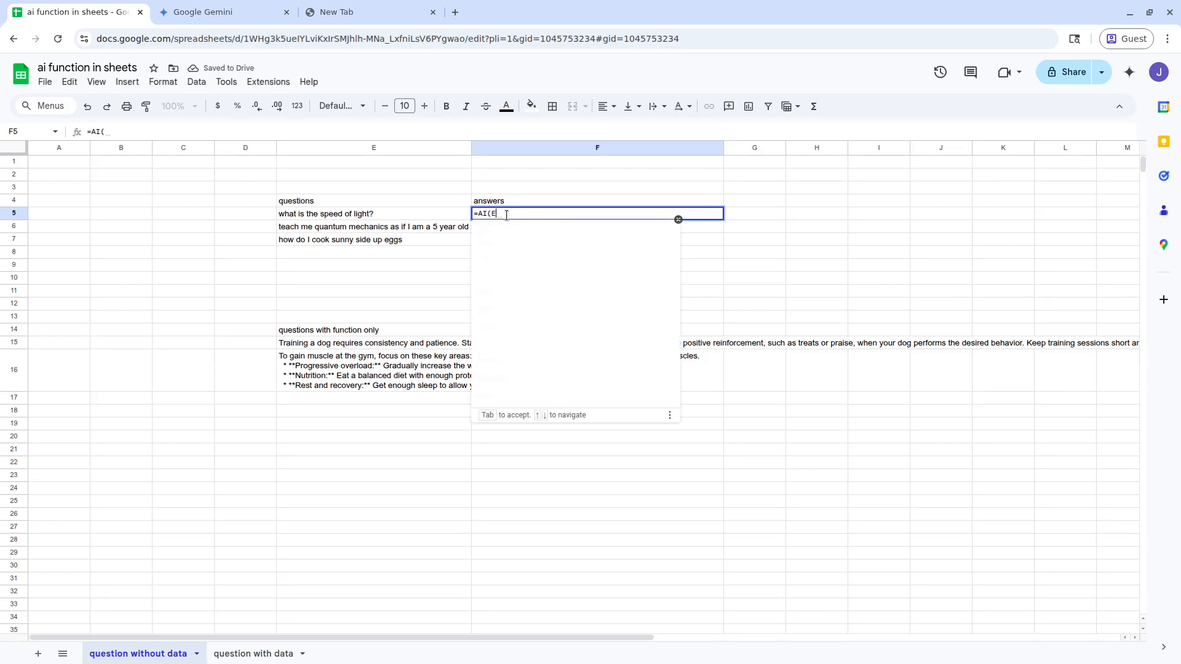
pyautogui.write('5)')
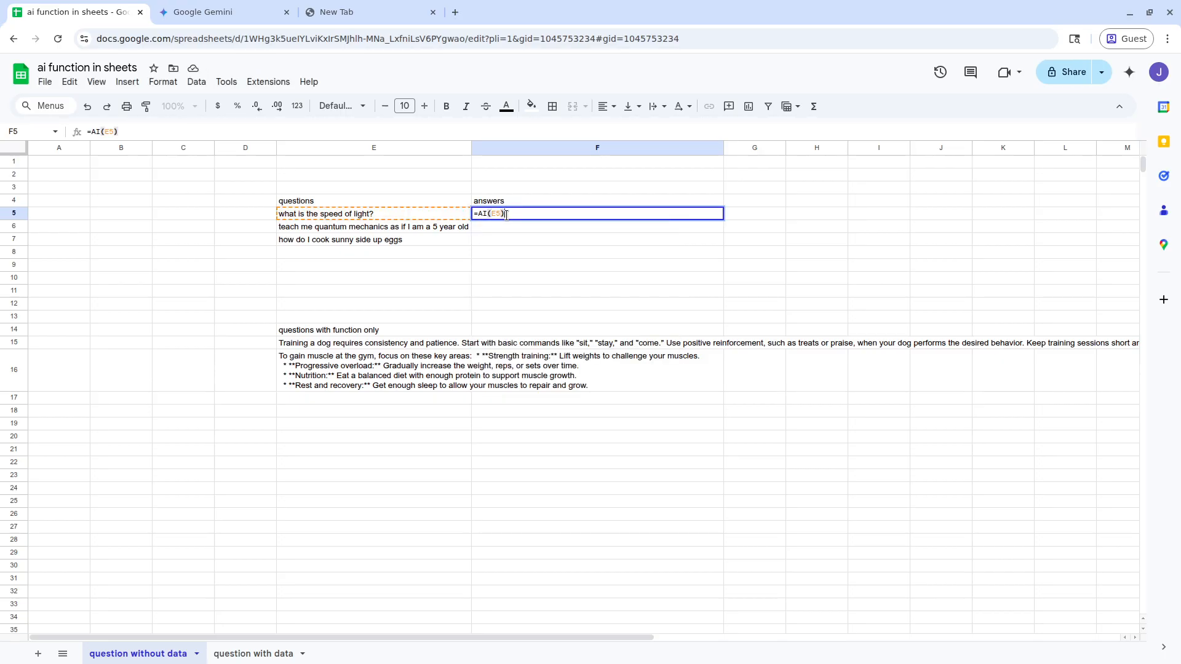
pyautogui.press('Return')
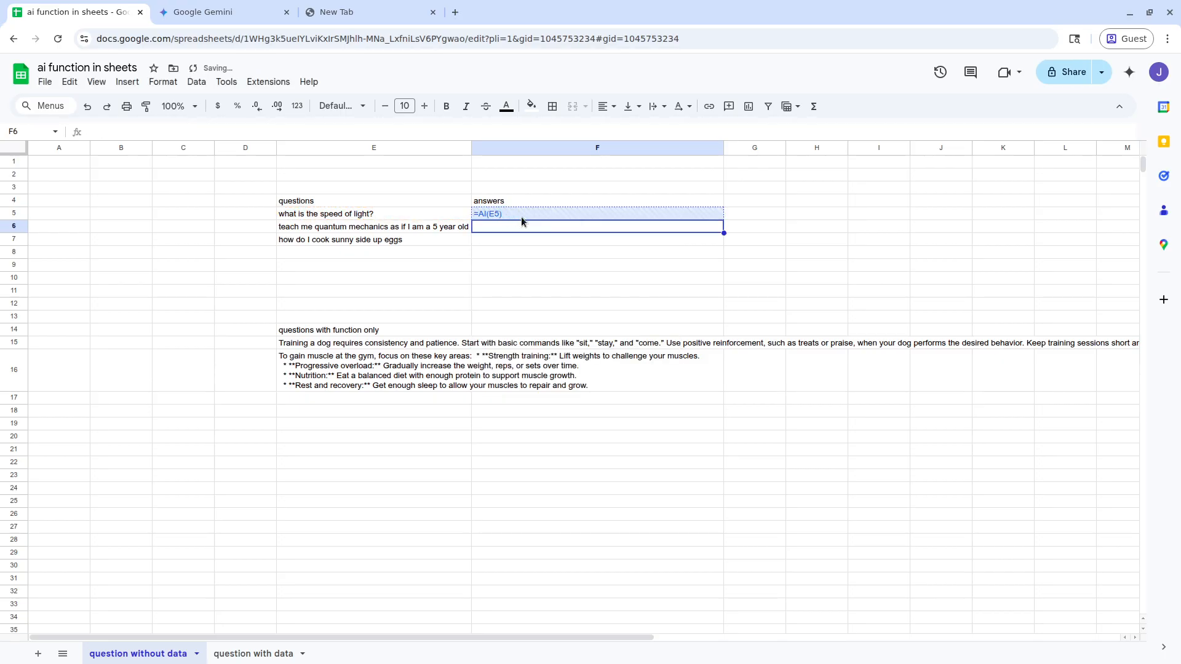
pyautogui.click(500, 231)
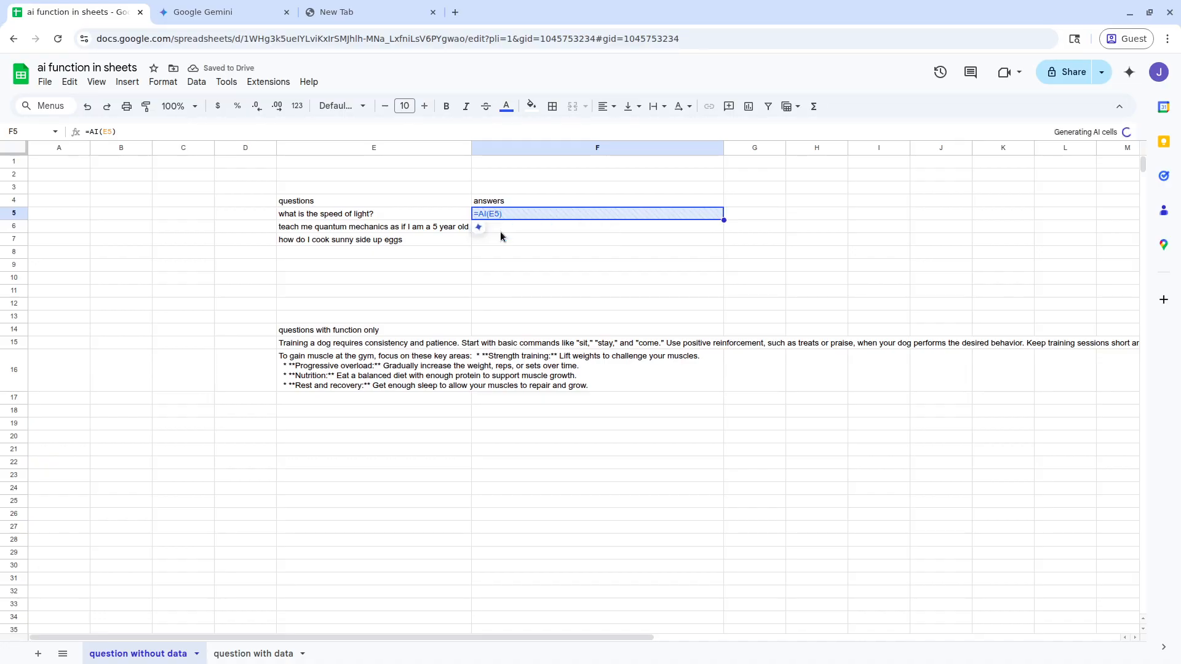
pyautogui.click(508, 249)
# Enter =AI(E6) in cell F6 for the quantum mechanics question and generate and insert its AI answer.
pyautogui.click(501, 226)
pyautogui.write('=AI(')
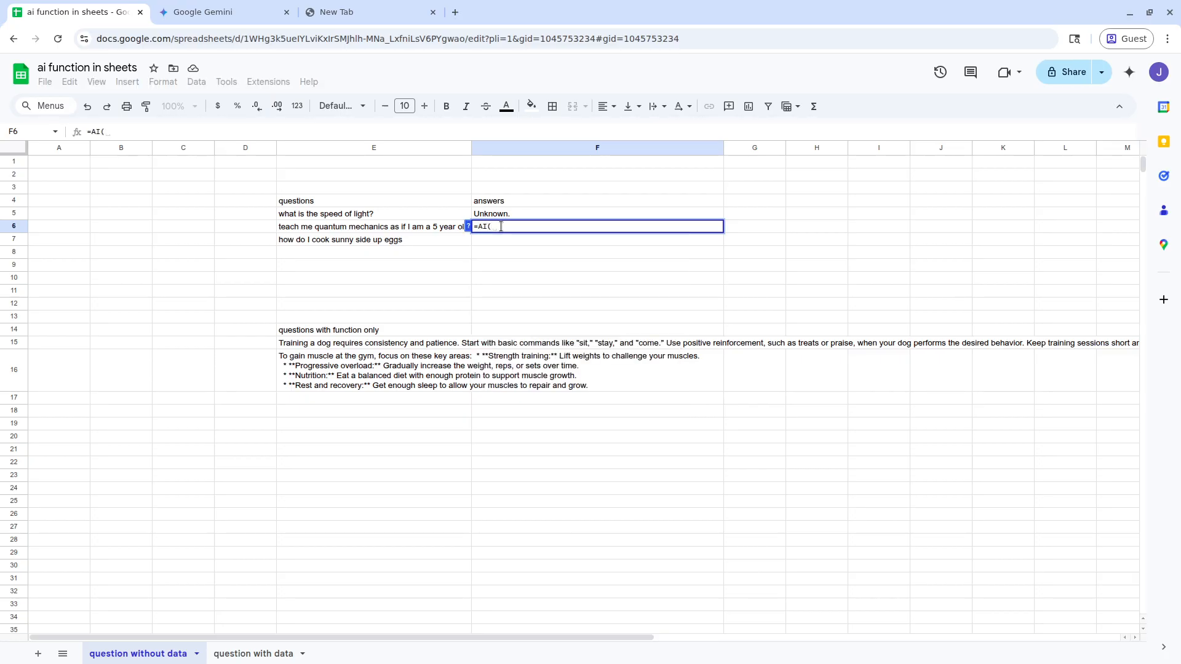
pyautogui.write('E6)')
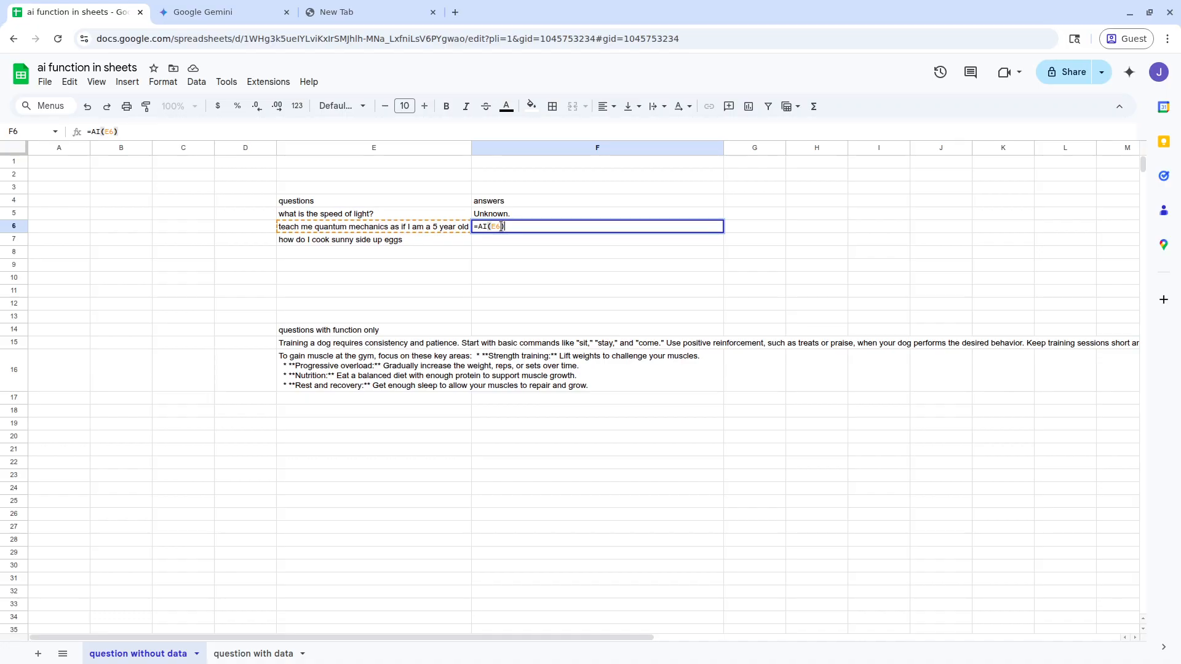
pyautogui.press('Return')
pyautogui.click(498, 227)
pyautogui.click(495, 246)
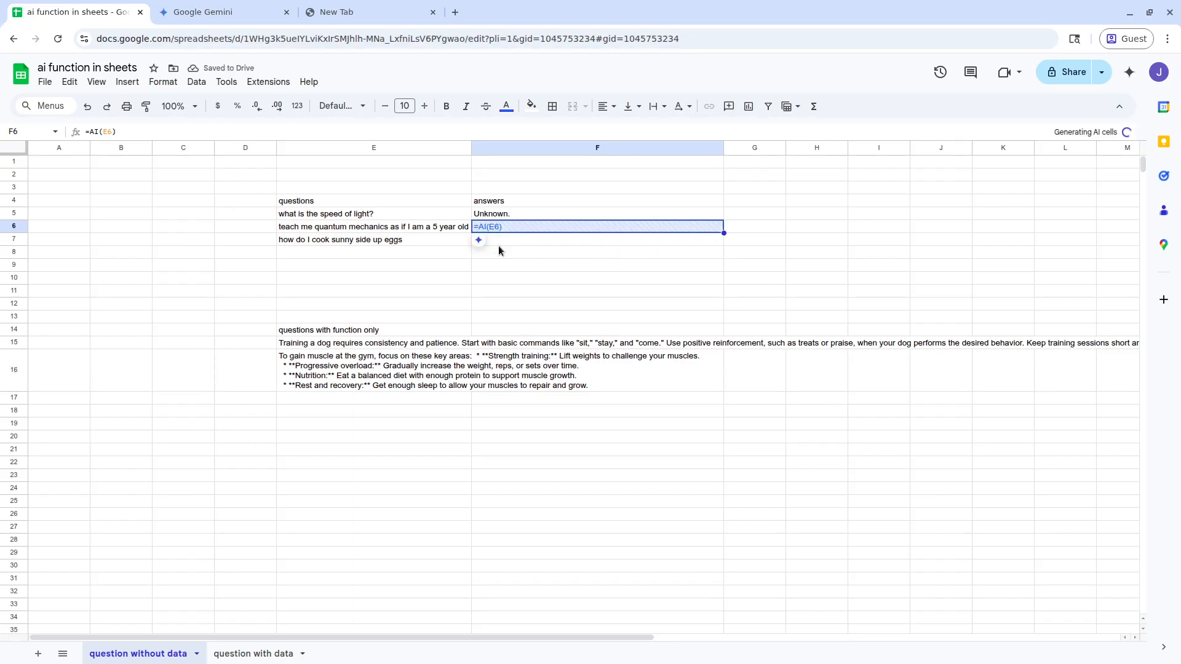
pyautogui.click(499, 244)
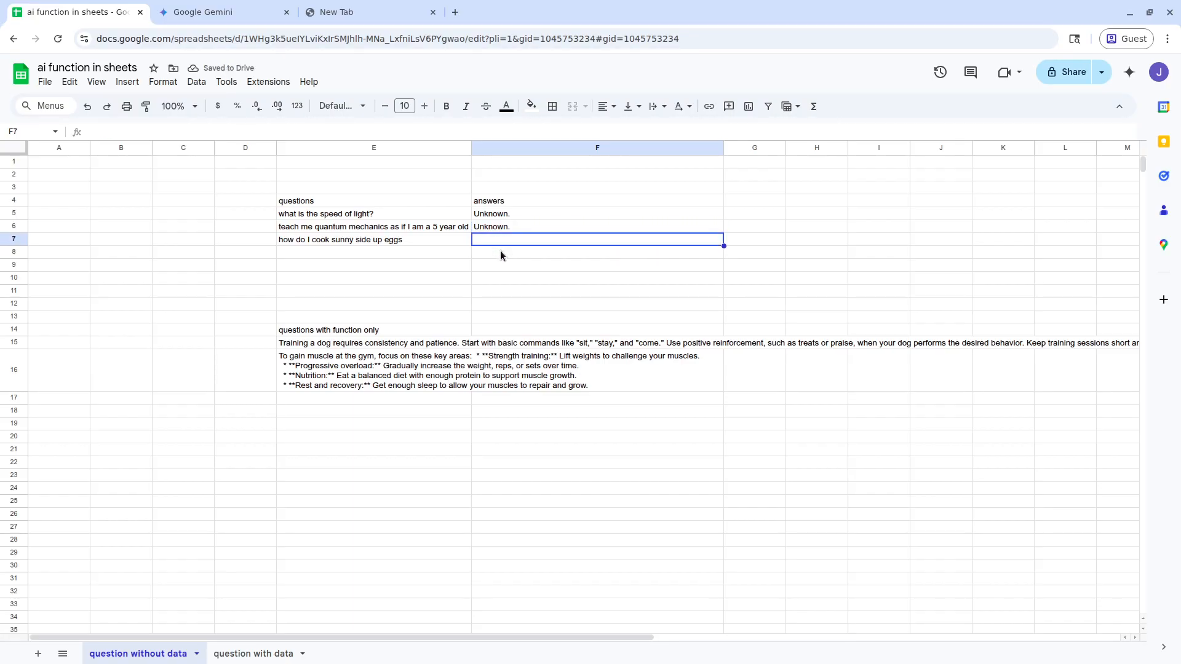
# Enter =AI(E7) in cell F7 for the sunny side up eggs question and generate and insert its AI answer.
pyautogui.click(402, 238)
pyautogui.hotkey('ctrl', 'c')
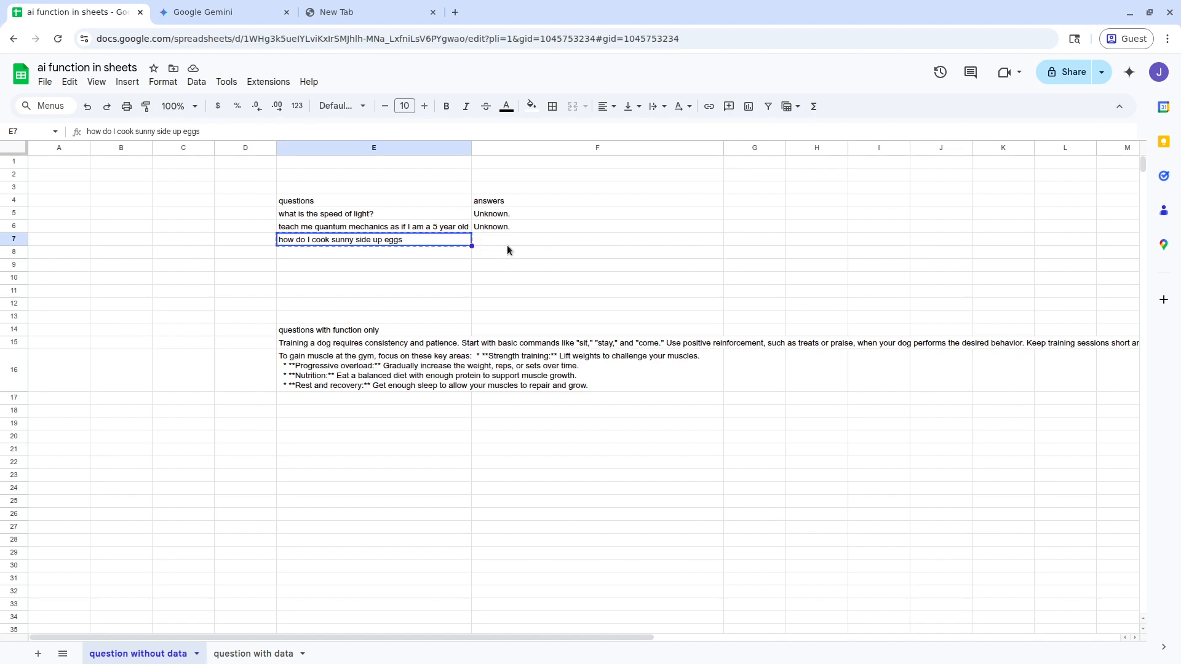
pyautogui.click(507, 240)
pyautogui.write('=AI')
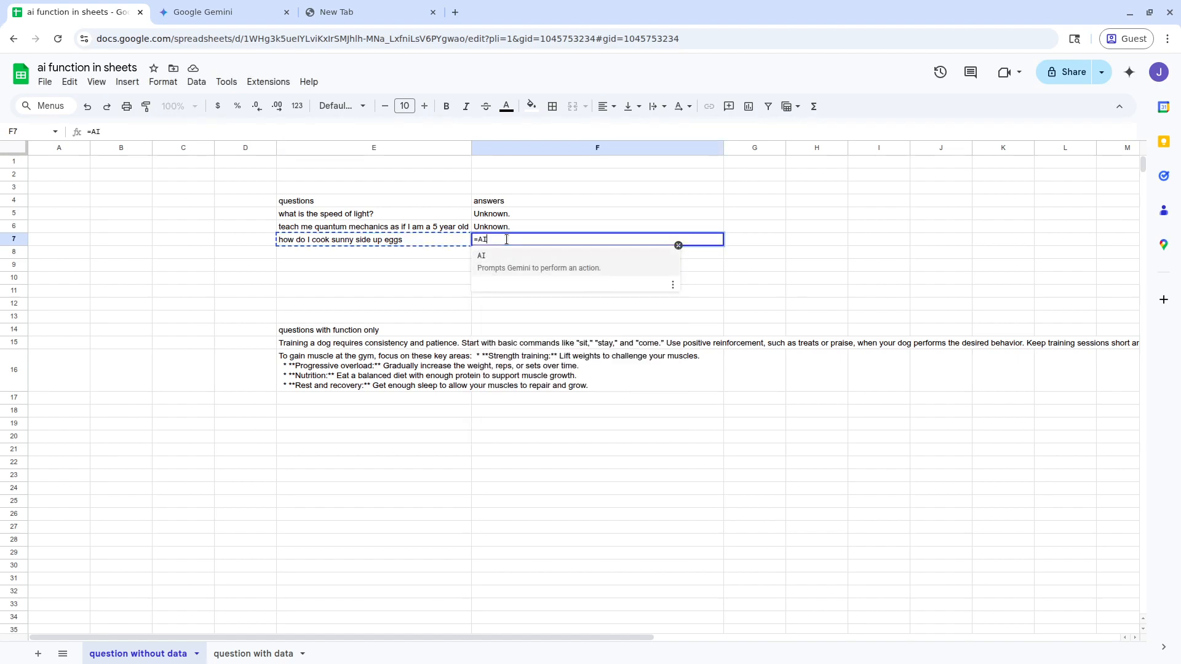
pyautogui.write('(E7')
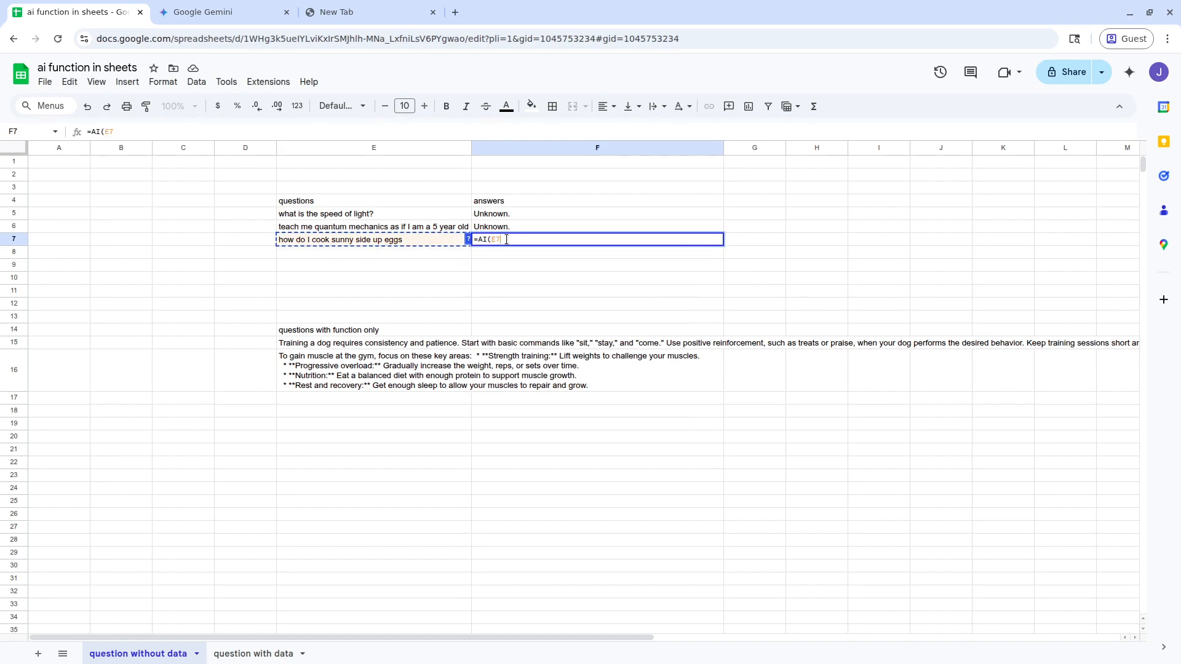
pyautogui.write(')')
pyautogui.press('Return')
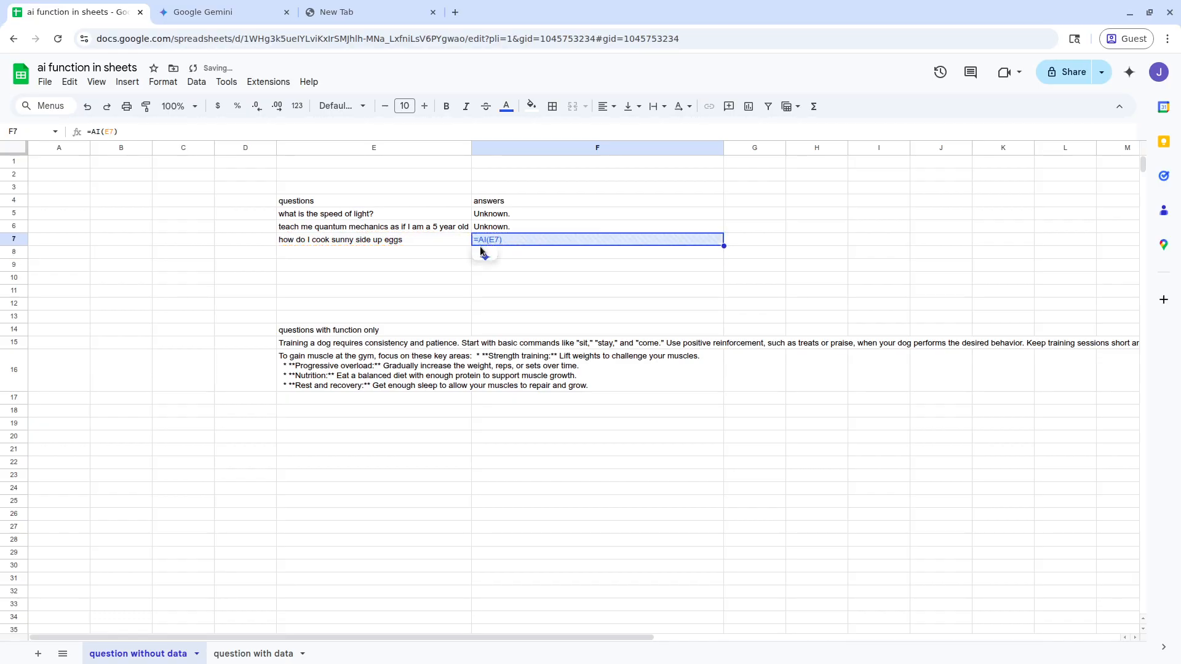
pyautogui.click(501, 257)
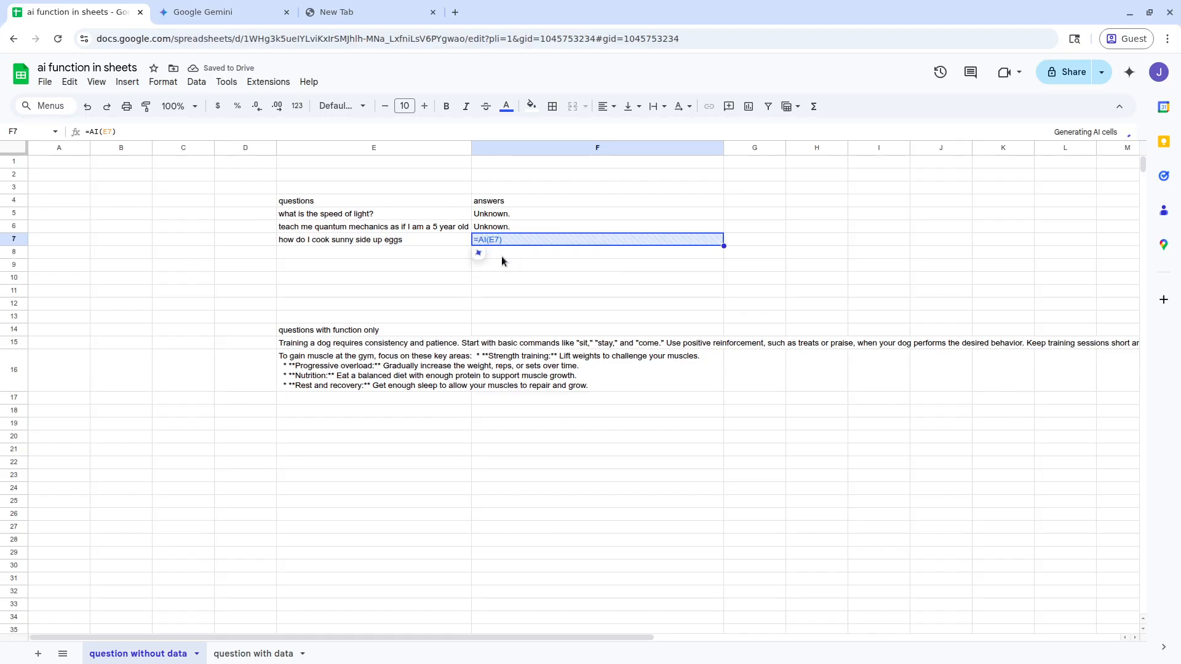
# Clear the answers in cells F5:F7 and enter the formula =AI(E5) in cell F5.
pyautogui.moveTo(496, 213); pyautogui.dragTo(499, 242)
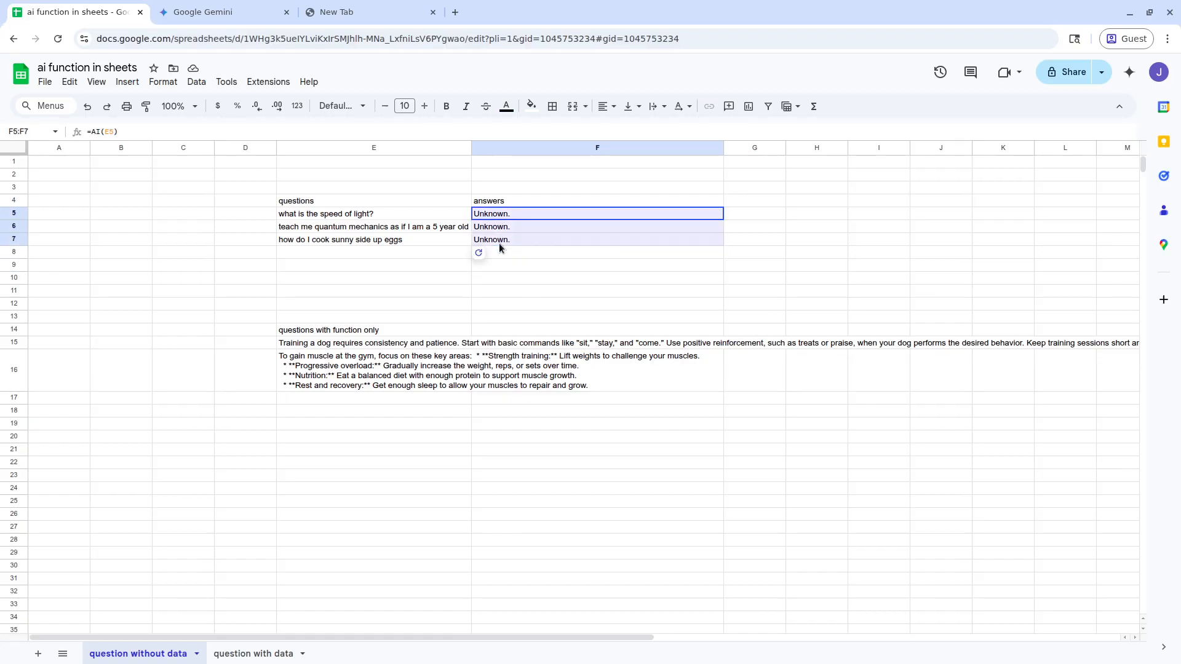
pyautogui.press('Delete')
pyautogui.click(486, 215)
pyautogui.write('=')
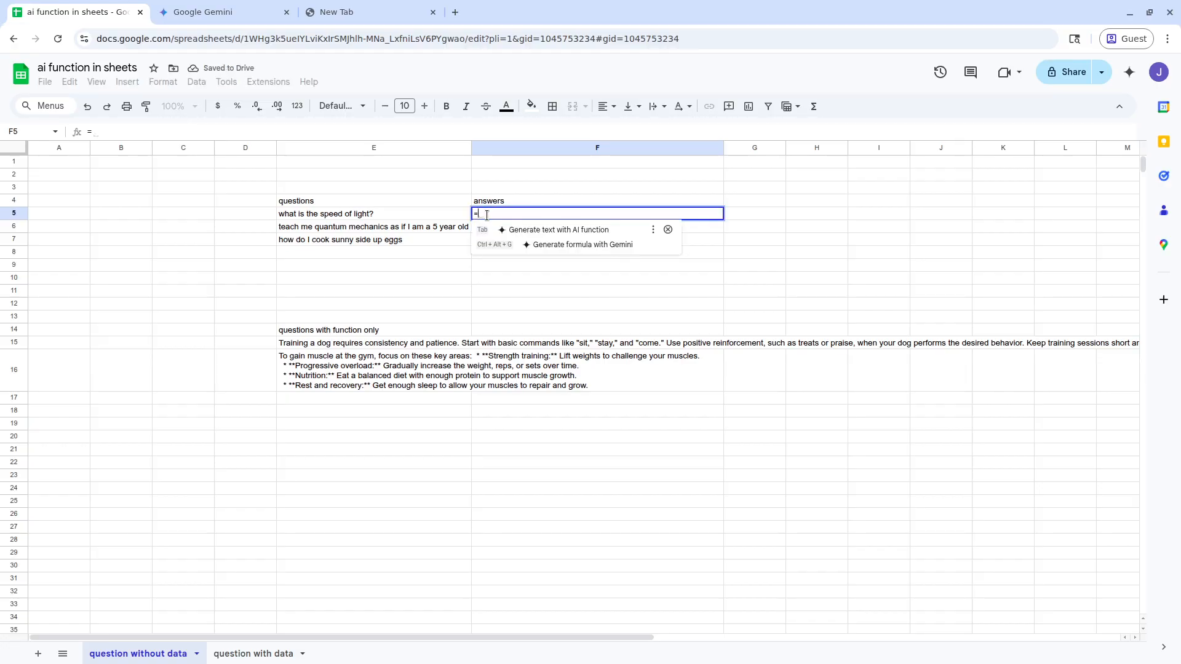
pyautogui.write('AI(')
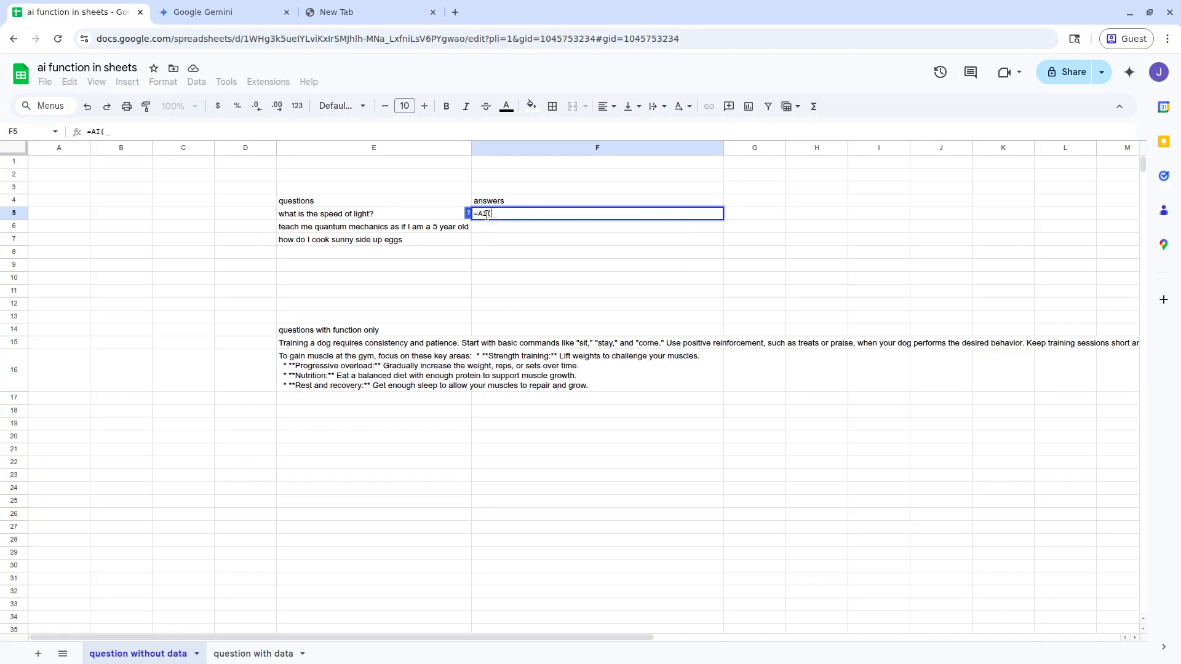
pyautogui.write('E5)')
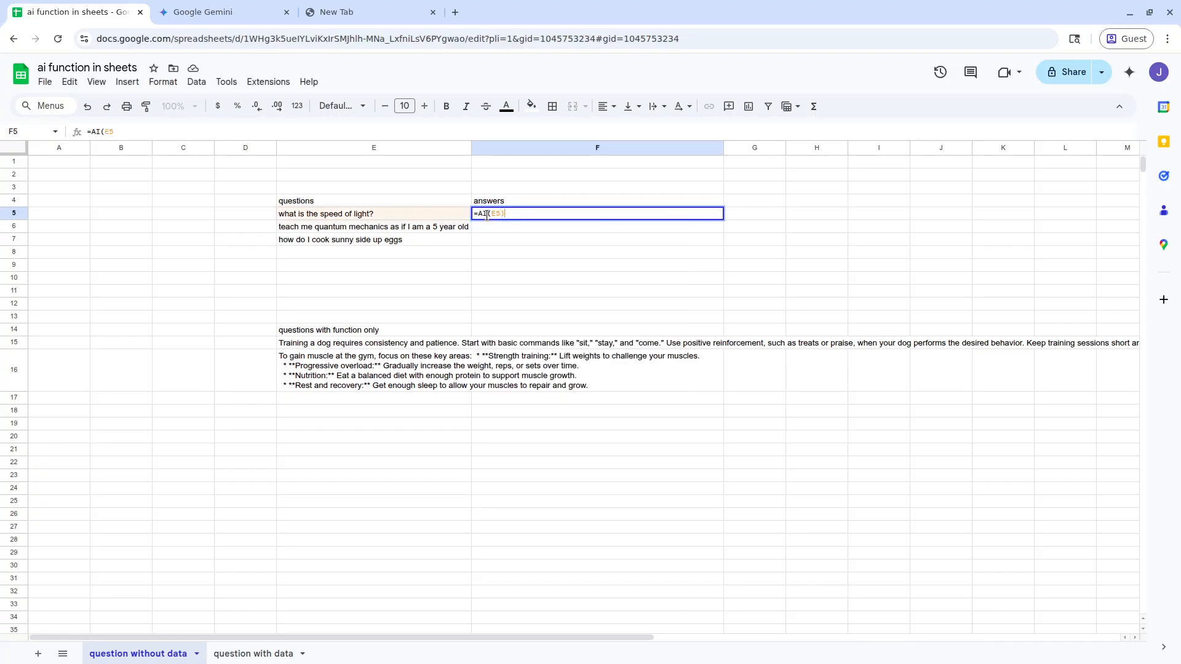
pyautogui.press('Return')
# Copy the AI formula from cell F5 into cells F6 and F7, and select the range F5:F7.
pyautogui.press('Up')
pyautogui.hotkey('ctrl', 'c')
pyautogui.press('Down')
pyautogui.hotkey('ctrl', 'v')
pyautogui.press('Down')
pyautogui.hotkey('ctrl', 'v')
pyautogui.moveTo(486, 215); pyautogui.dragTo(535, 242)
pyautogui.click(608, 301)
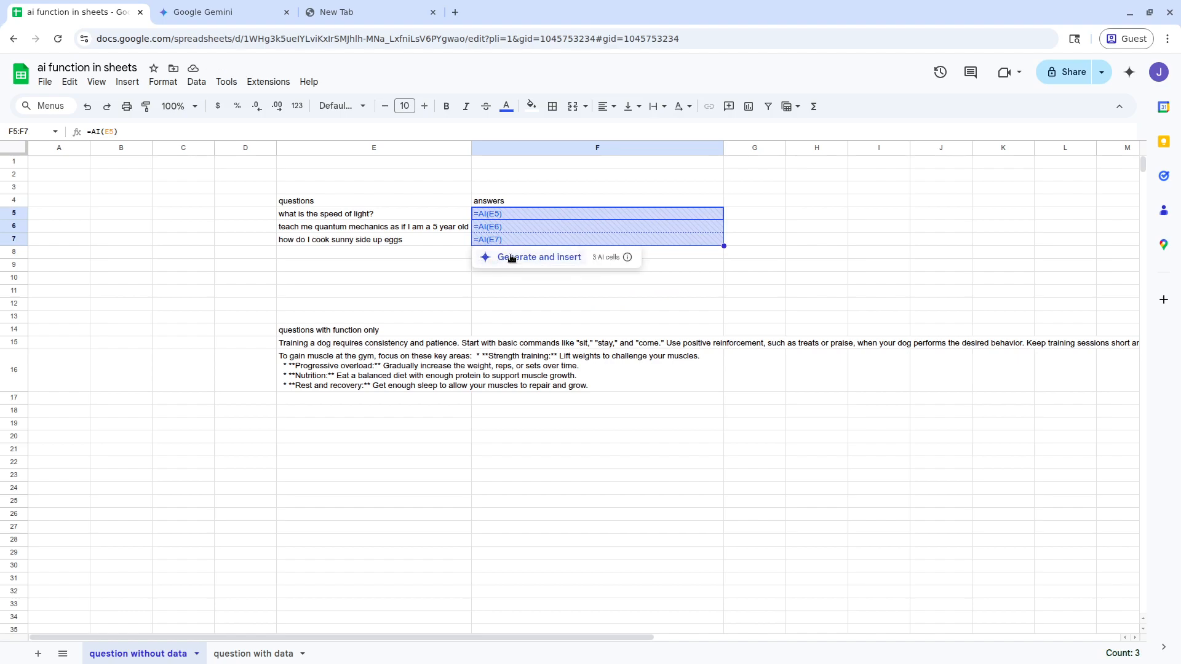
# Generate and insert the AI answers for all three formulas in F5:F7.
pyautogui.click(511, 257)
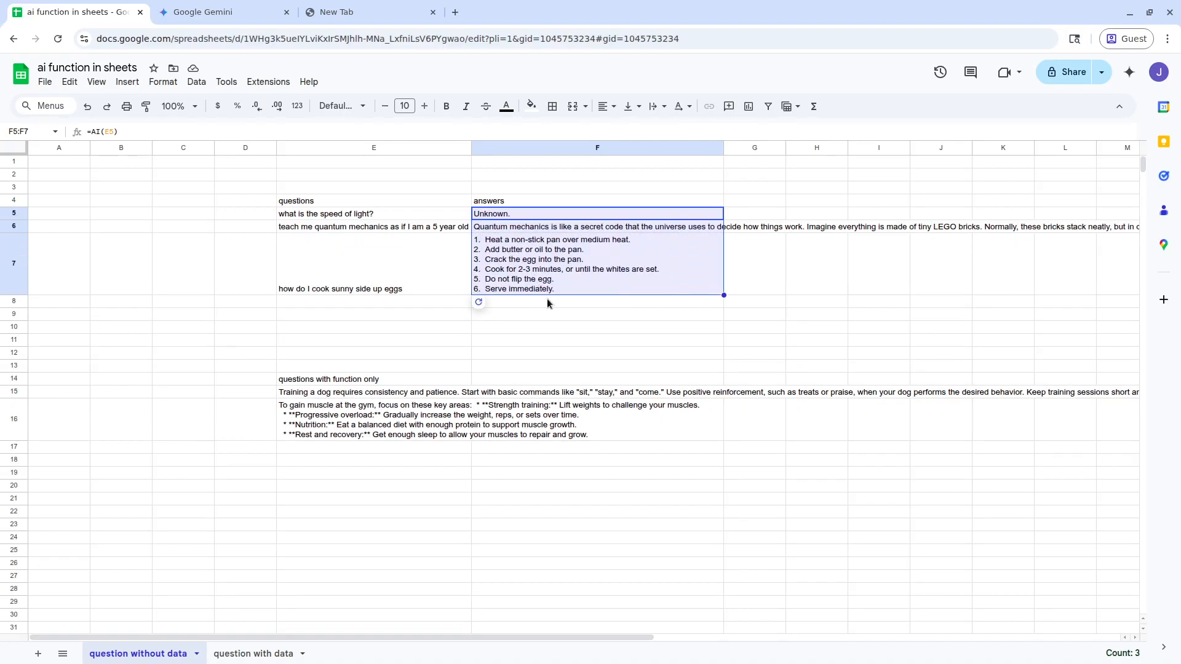
pyautogui.click(544, 330)
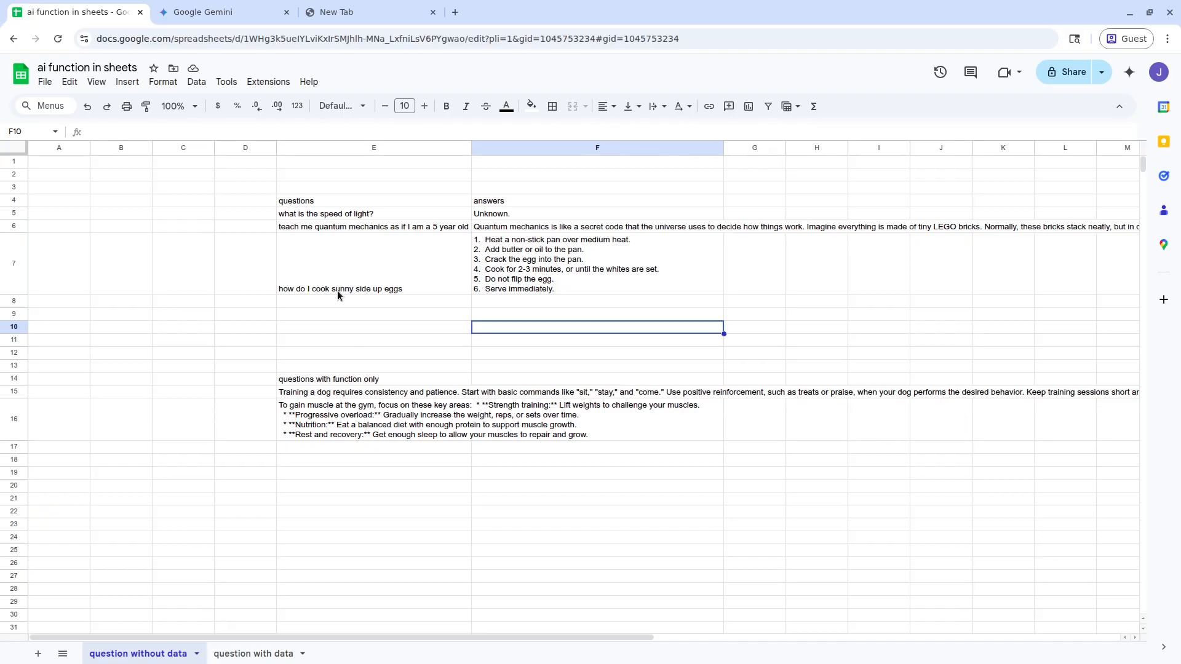
# Open the "question with data" sheet and select data columns A through F, from name to age_group.
pyautogui.click(257, 653)
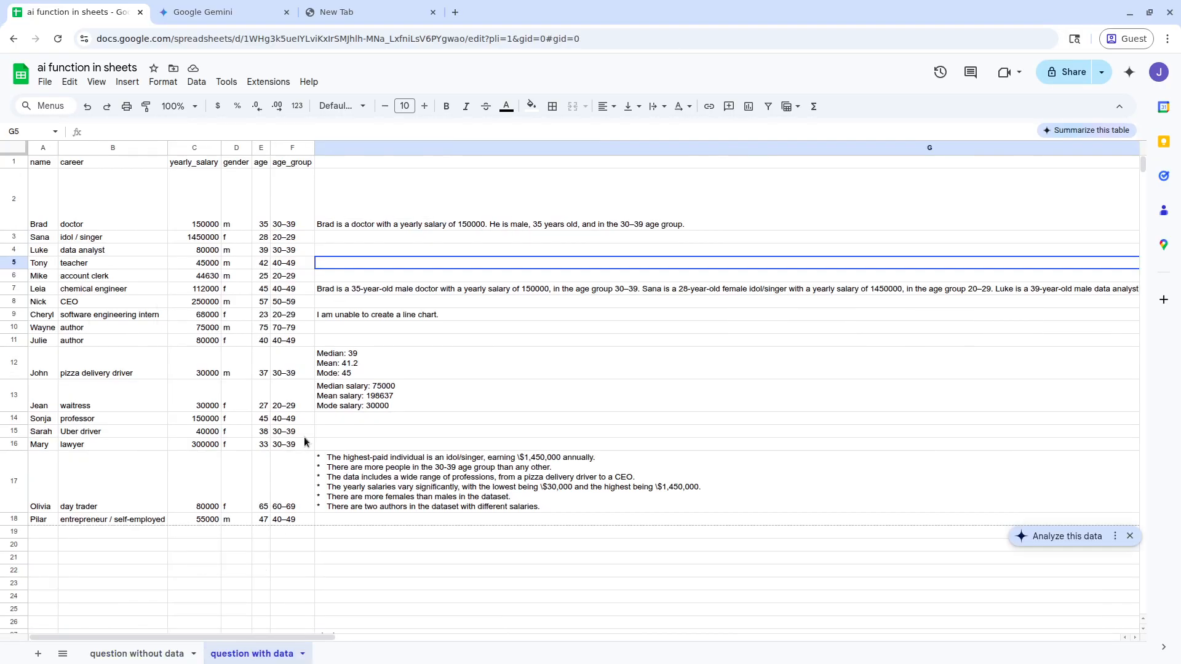
pyautogui.click(294, 147)
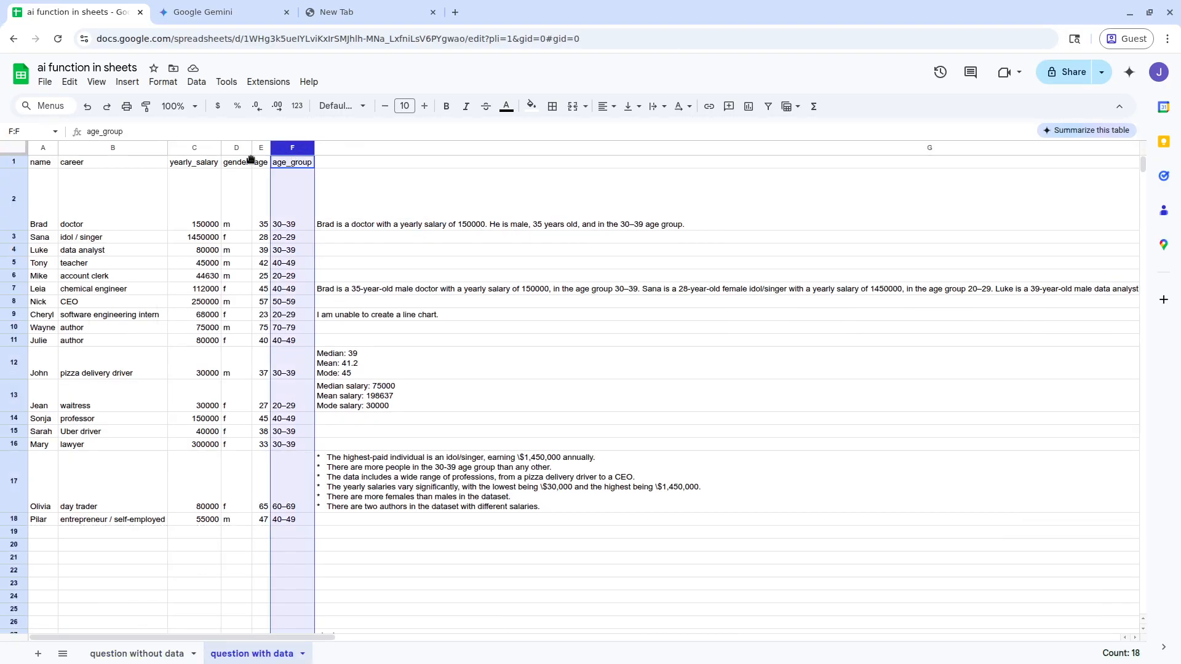
pyautogui.rightClick(43, 148)
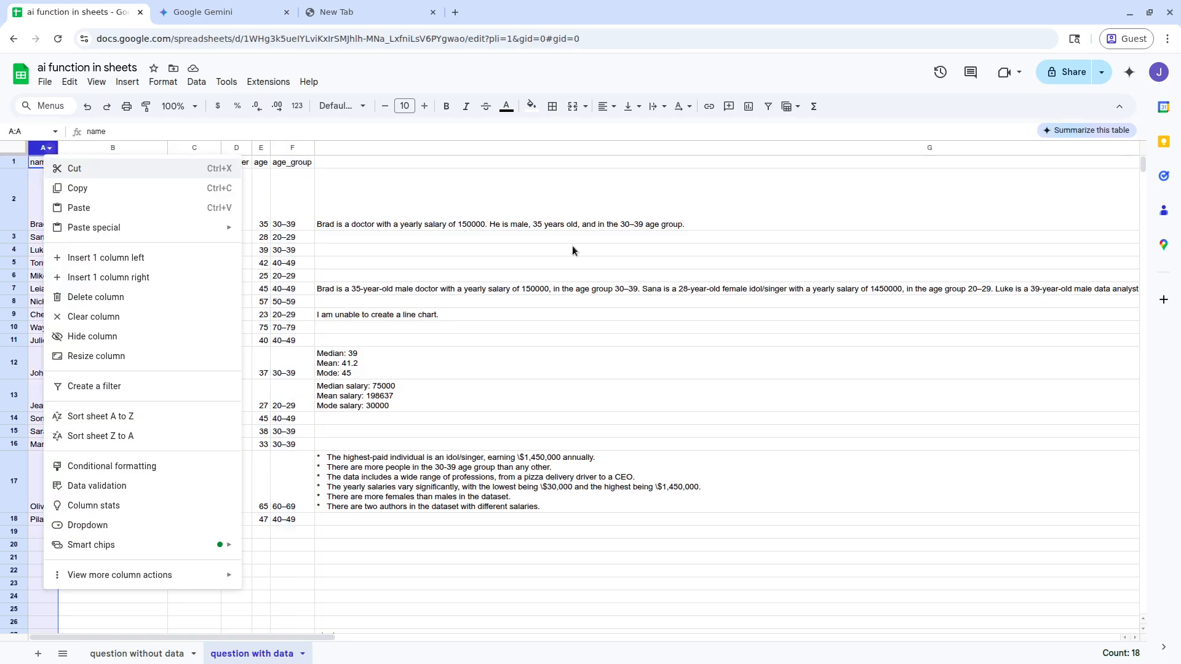
pyautogui.click(685, 278)
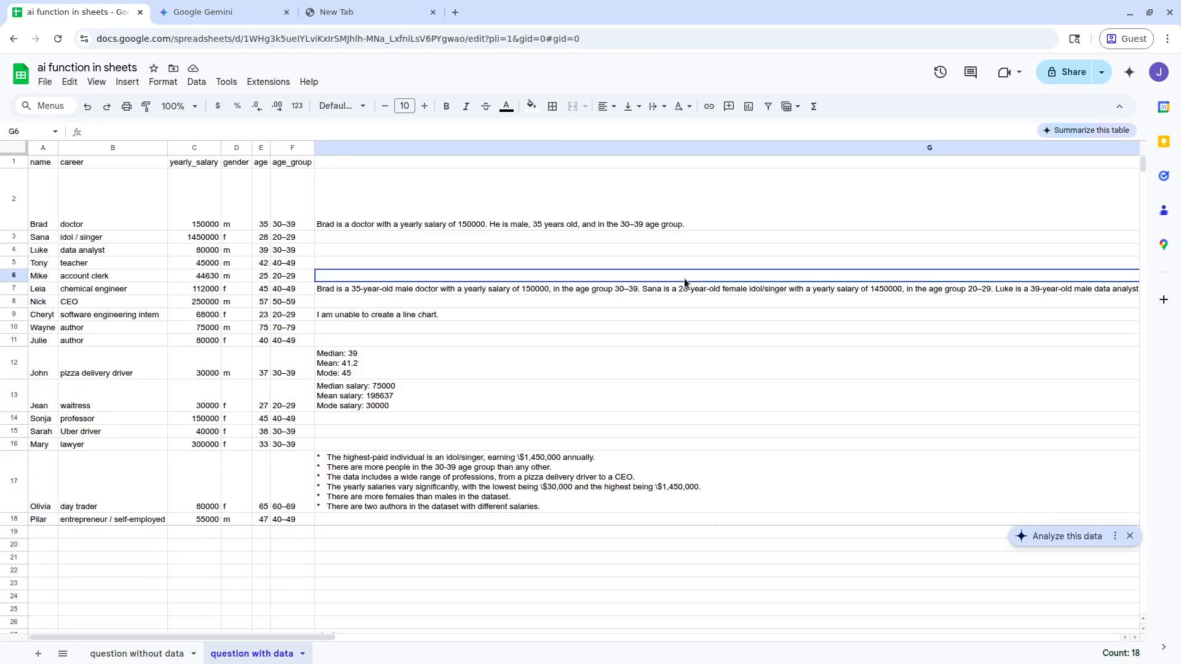
pyautogui.click(289, 148)
pyautogui.keyDown('shift'); pyautogui.click(38, 149); pyautogui.keyUp('shift')
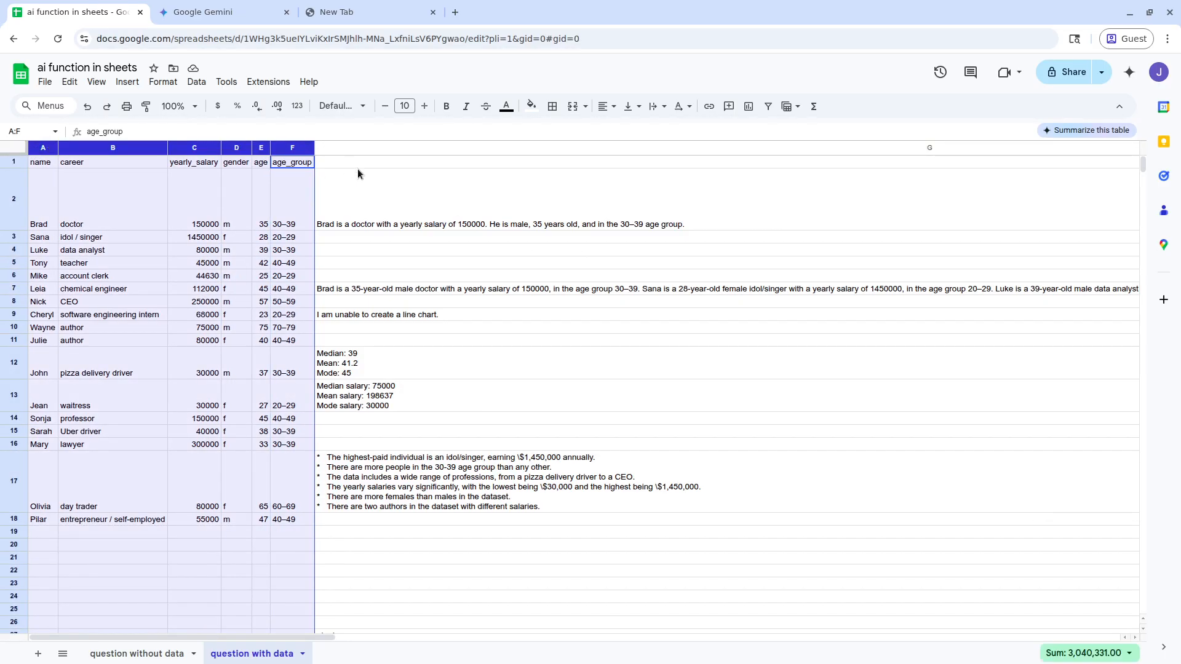
pyautogui.doubleClick(314, 147)
# Inspect the AI formulas behind the full analysis in G7 and the salary statistics in G13.
pyautogui.click(337, 290)
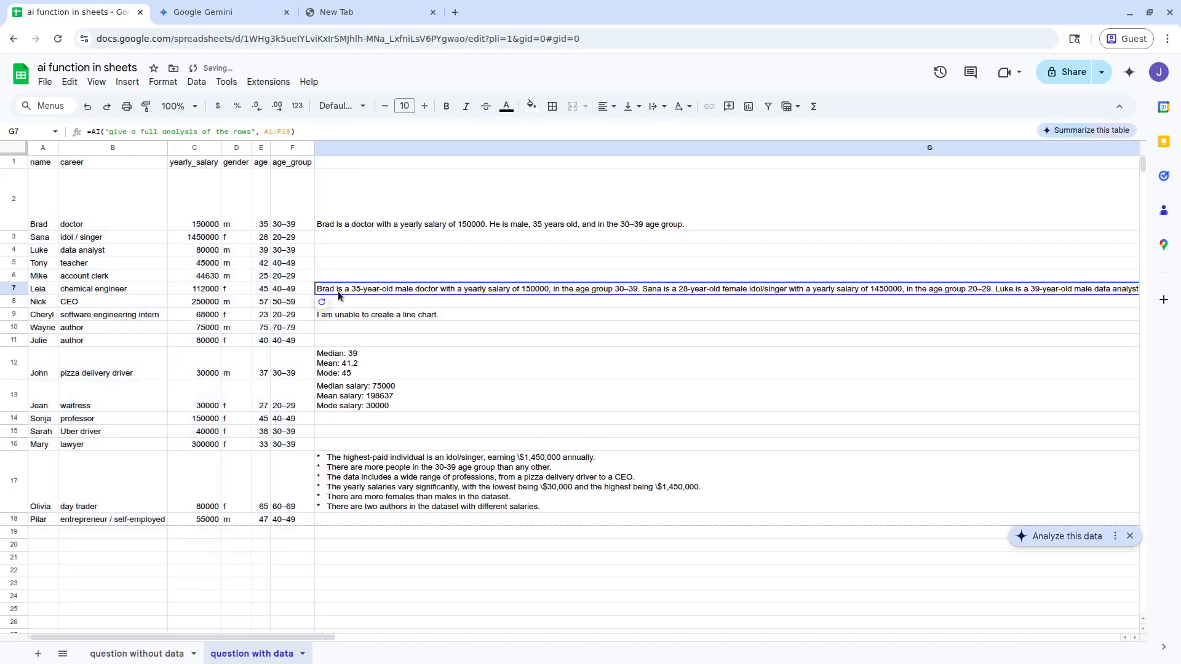
pyautogui.click(439, 384)
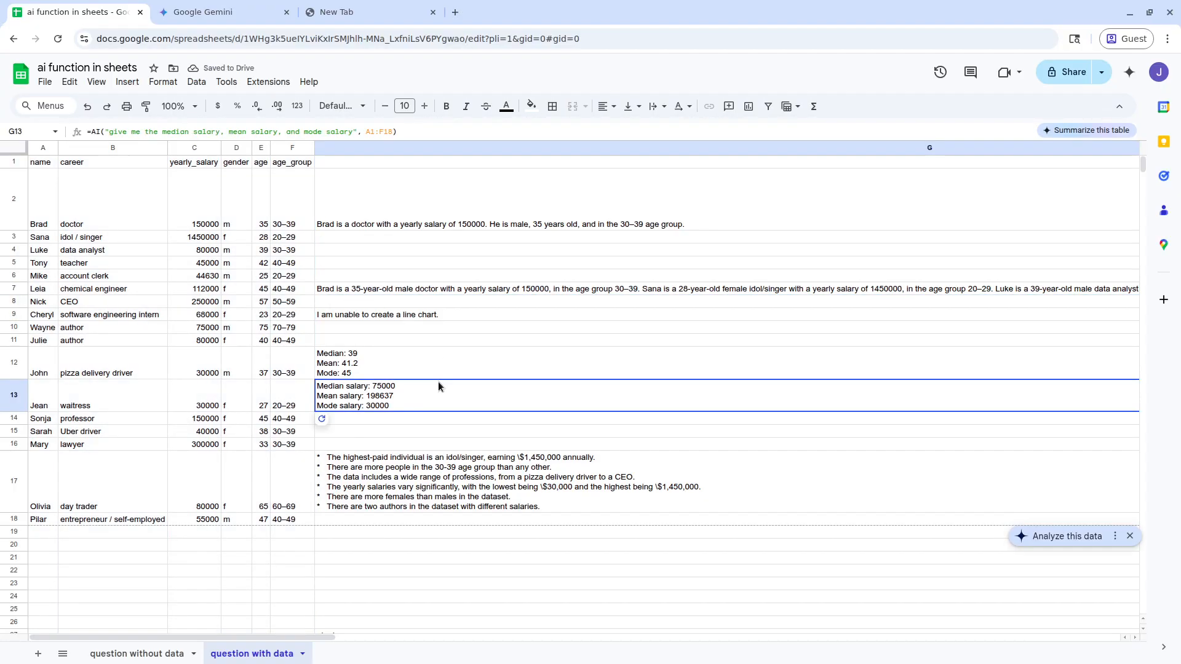
pyautogui.click(394, 259)
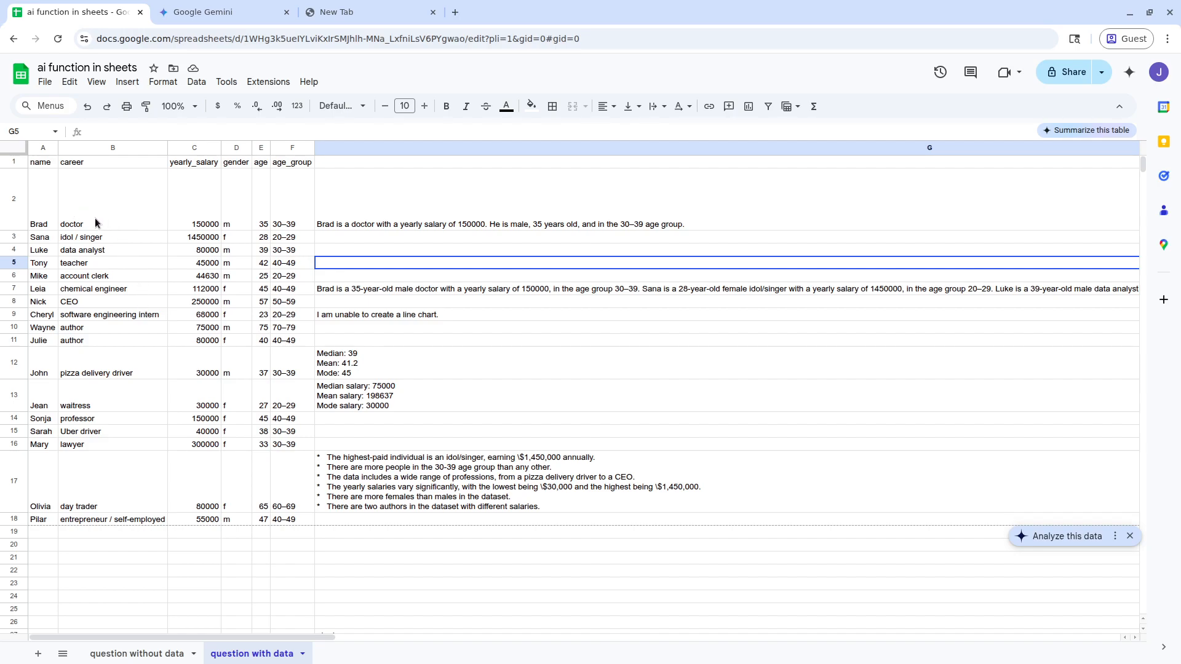
# Look over the career and salary table, covering its headers and all rows in A1:F18.
pyautogui.moveTo(49, 201); pyautogui.dragTo(145, 186)
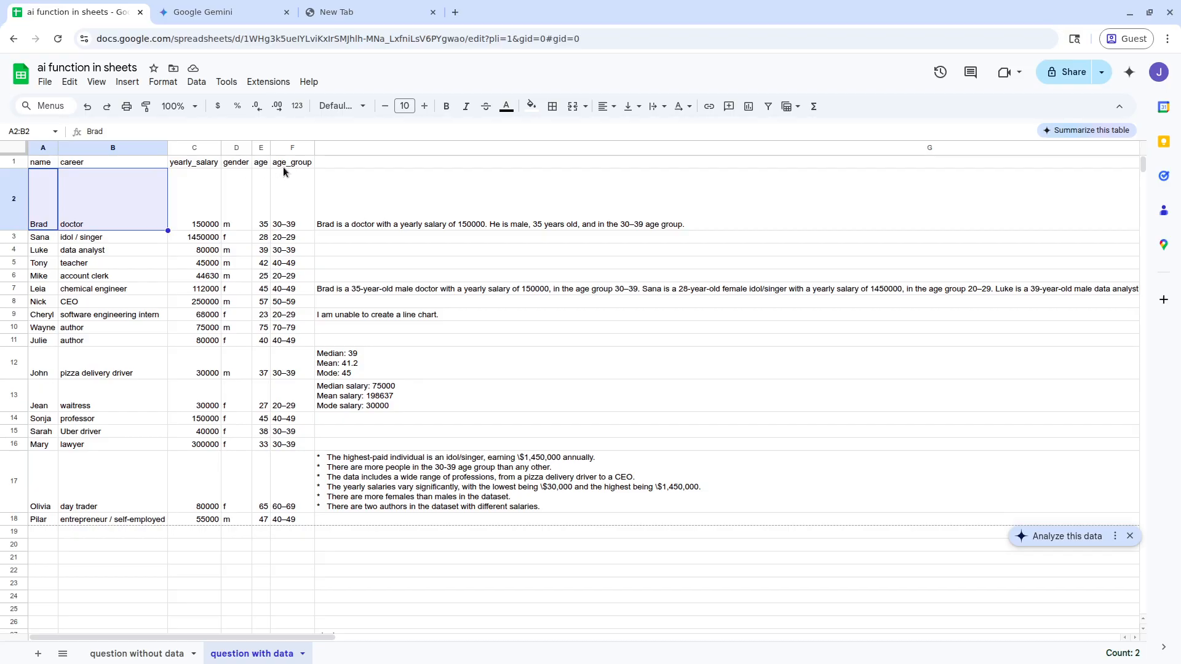
pyautogui.click(183, 328)
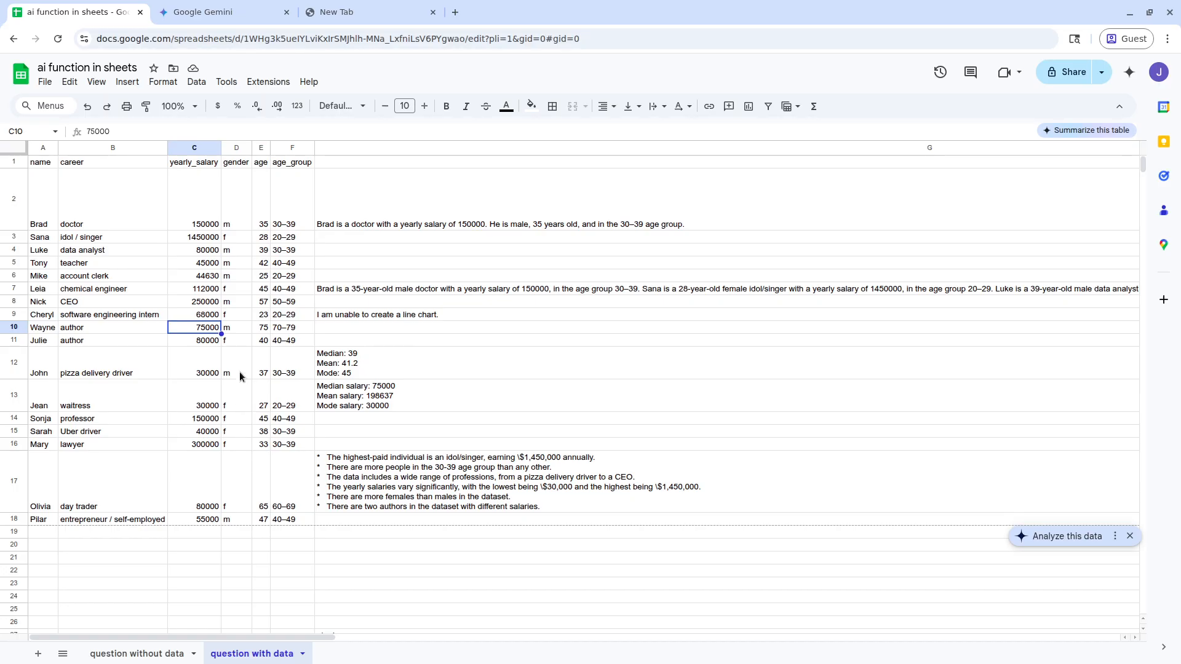
pyautogui.click(236, 206)
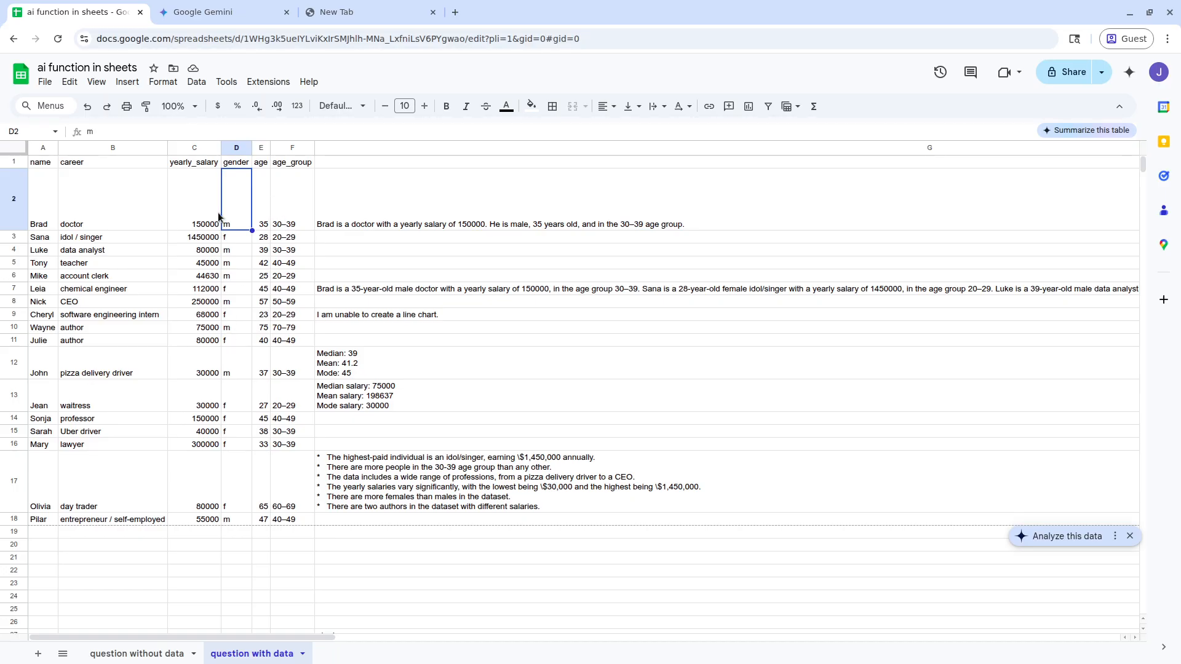
pyautogui.click(23, 162)
pyautogui.click(274, 222)
pyautogui.moveTo(40, 163); pyautogui.dragTo(294, 518)
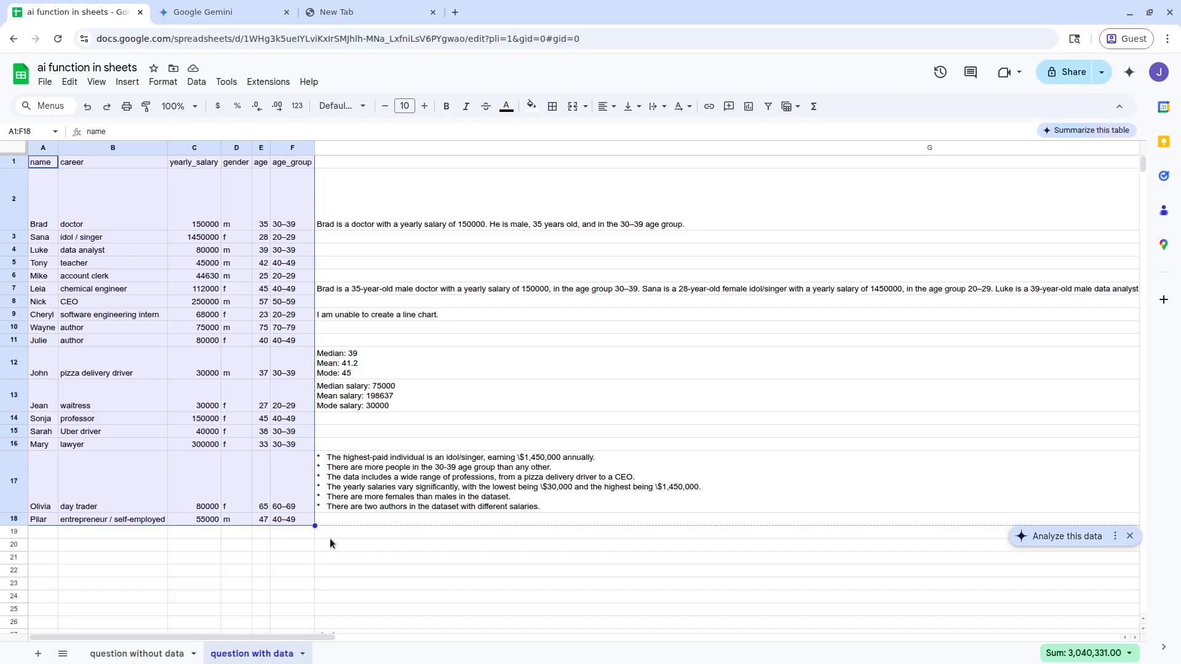
pyautogui.click(312, 545)
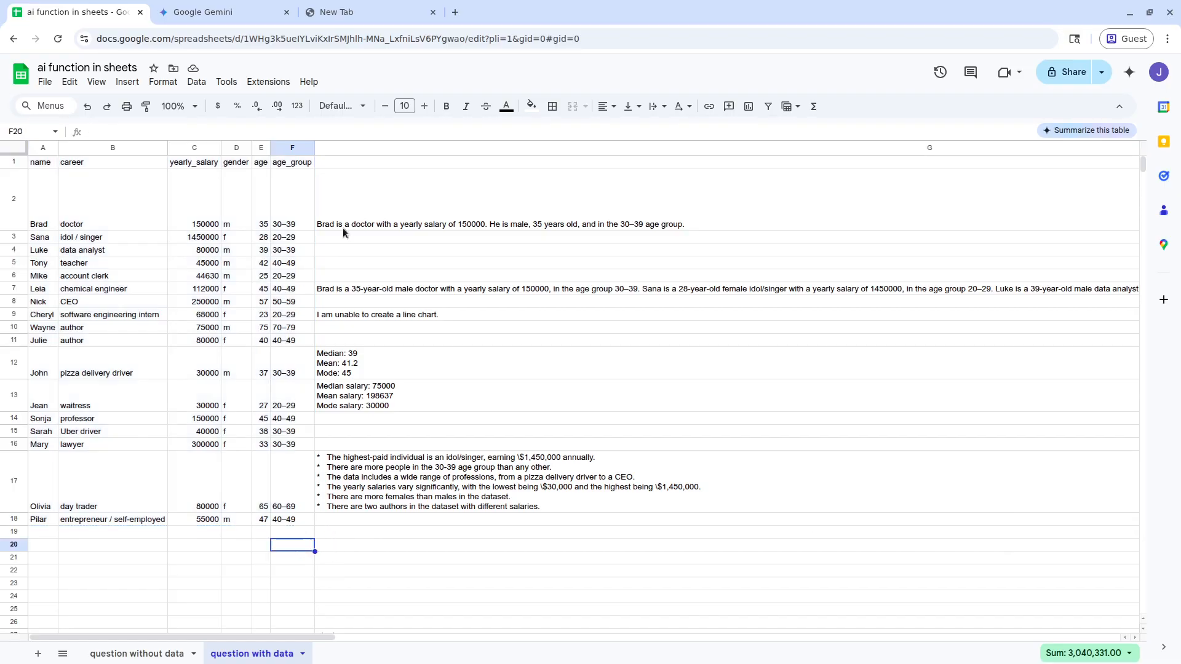
# Examine the AI formula in cell G2, including its prompt about one person's row.
pyautogui.click(363, 203)
pyautogui.doubleClick(363, 202)
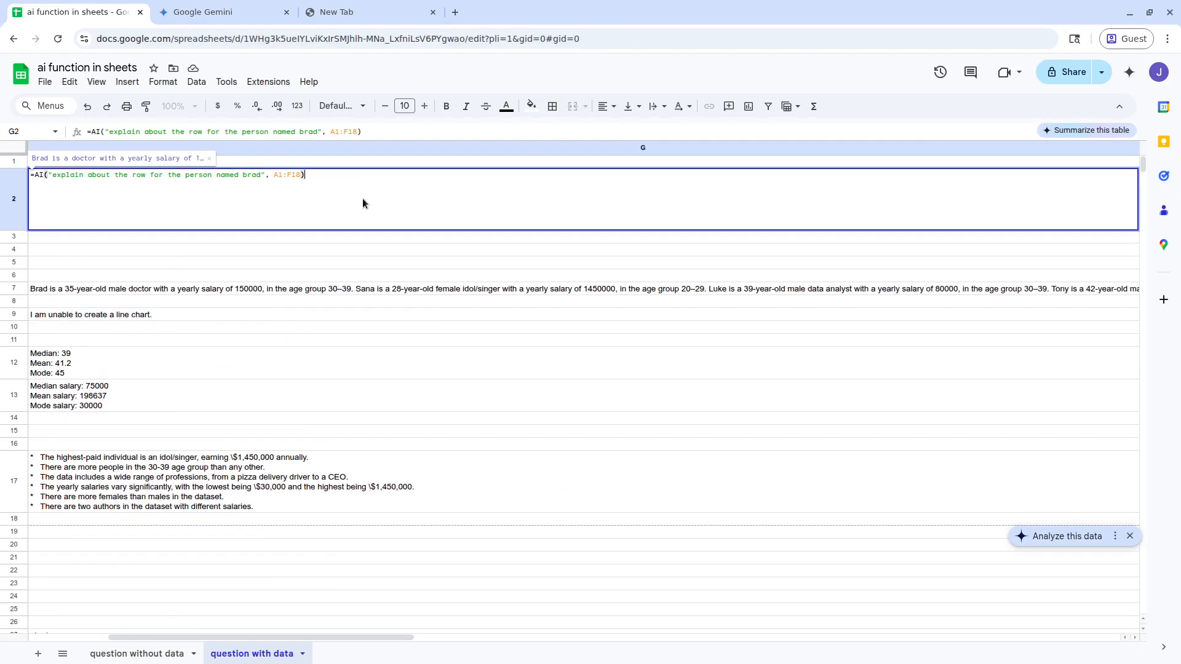
pyautogui.click(189, 291)
pyautogui.moveTo(145, 253); pyautogui.dragTo(31, 261)
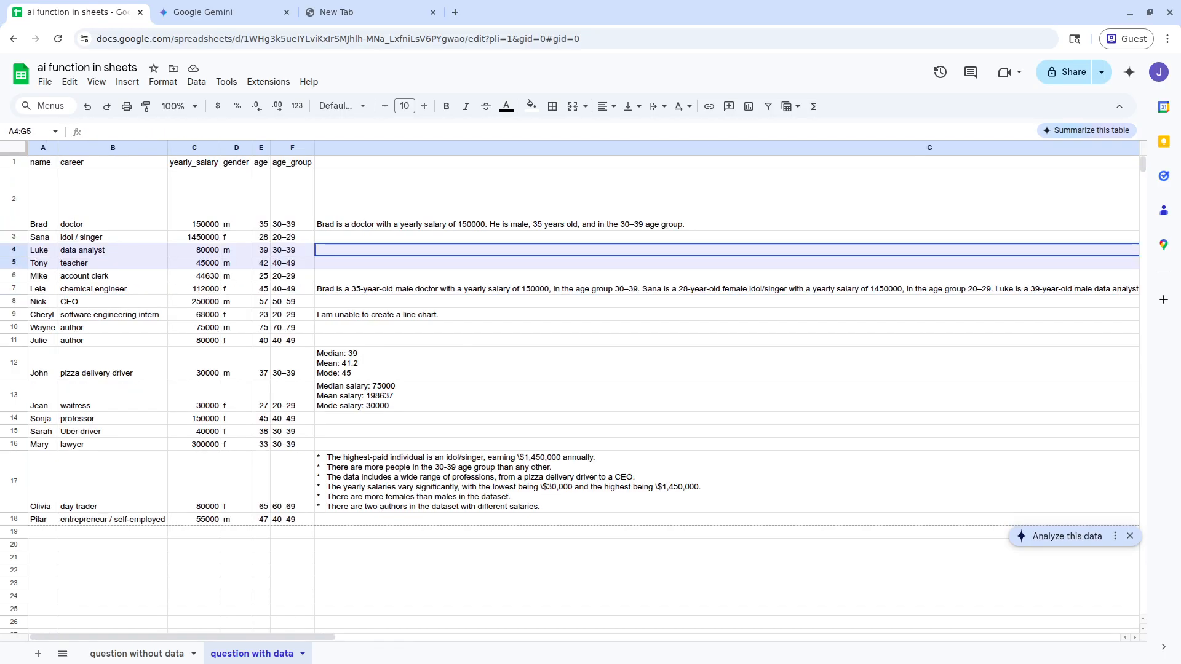
pyautogui.doubleClick(416, 192)
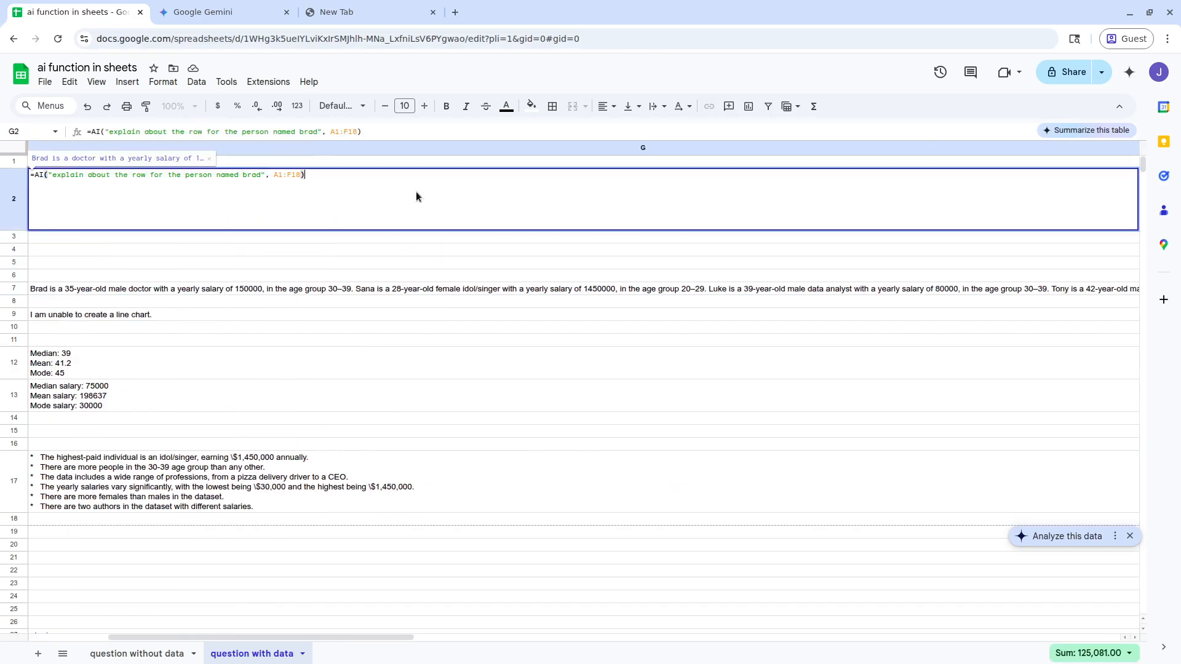
pyautogui.tripleClick(194, 176)
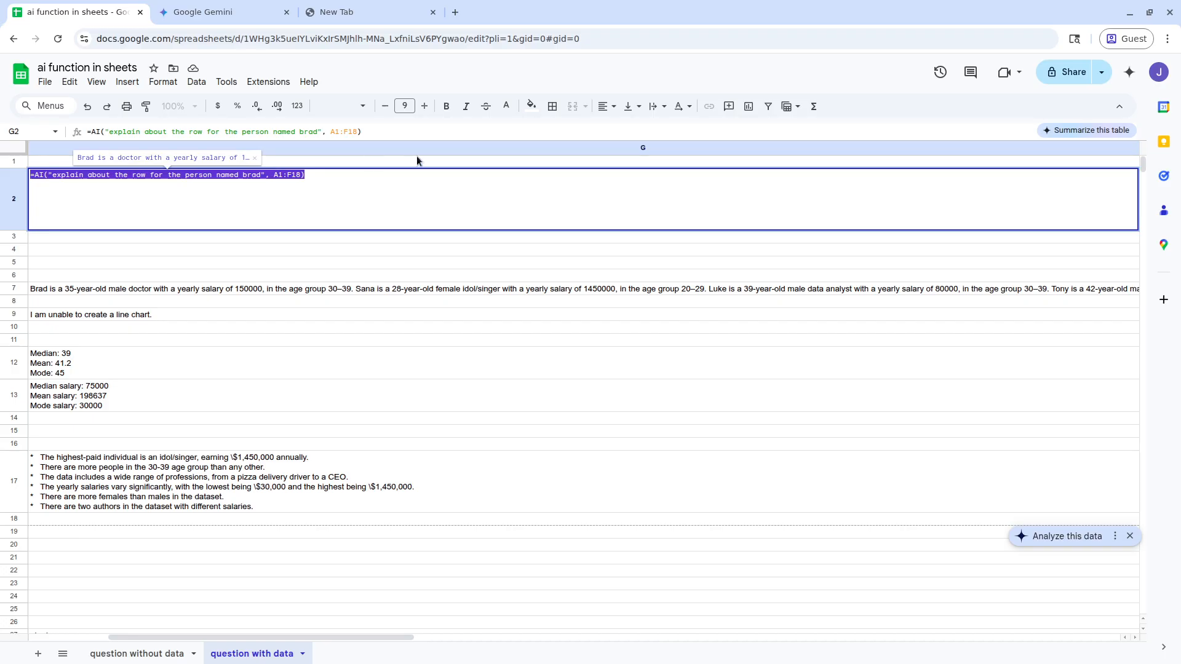
pyautogui.click(267, 248)
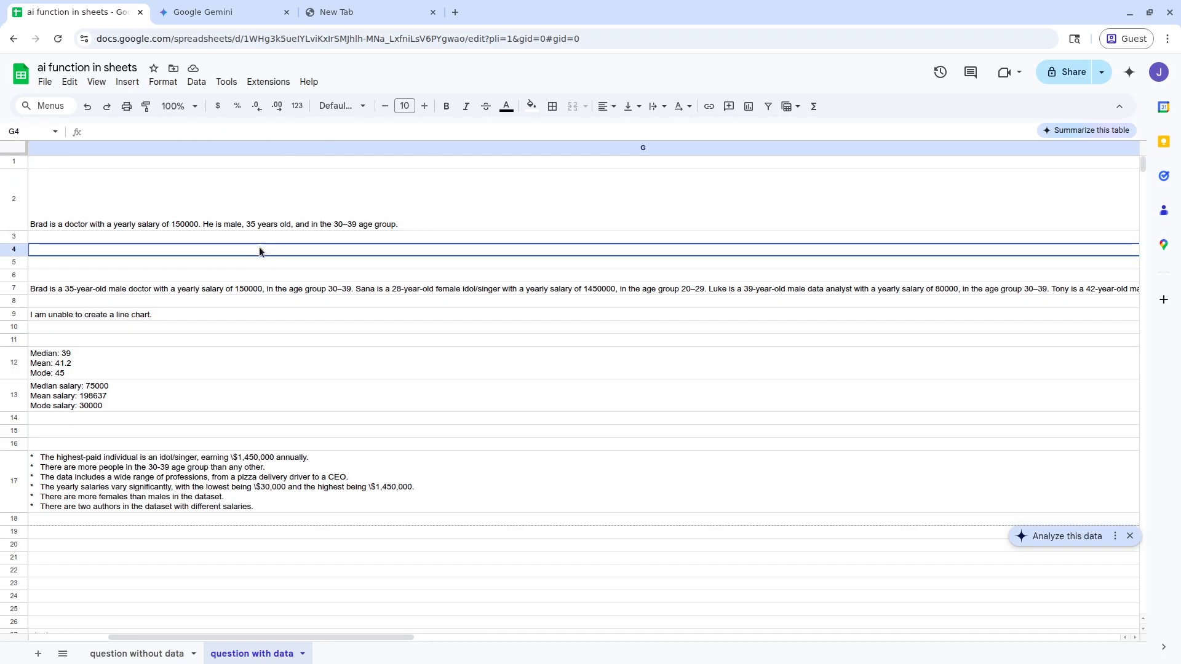
# Examine the A1:F18 range reference in G2's AI formula and compare it with the table rows it covers.
pyautogui.moveTo(40, 286); pyautogui.dragTo(44, 279)
pyautogui.doubleClick(433, 223)
pyautogui.moveTo(274, 175); pyautogui.dragTo(300, 174)
pyautogui.press('Return')
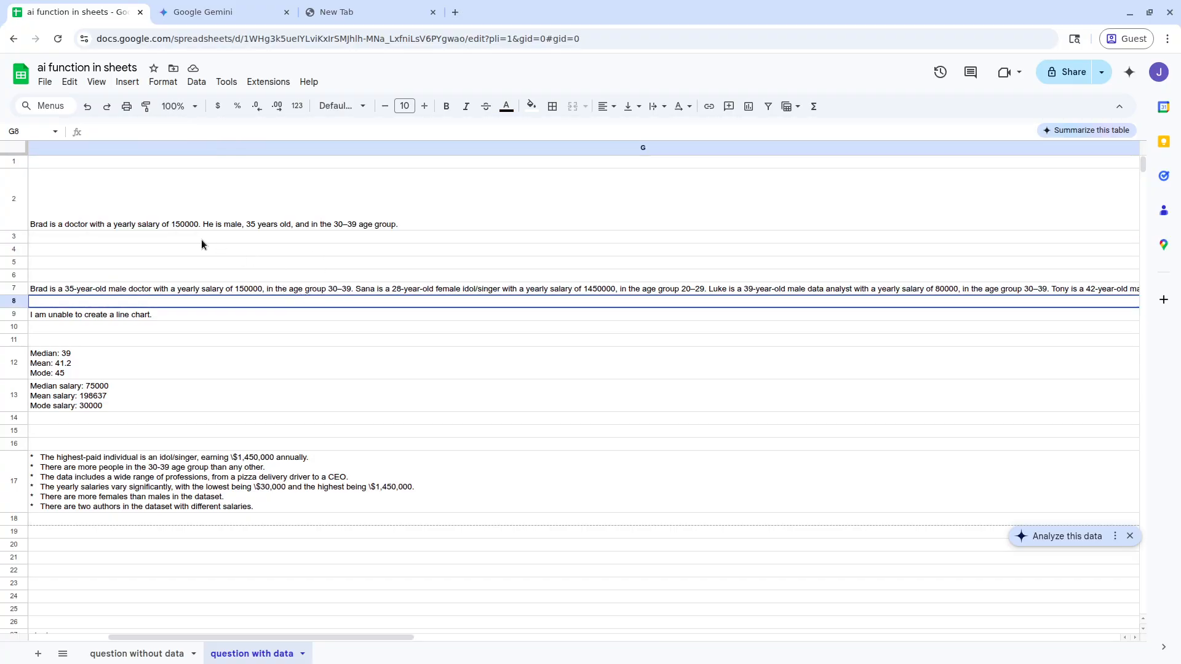
pyautogui.hotkey('shift', 'Home')
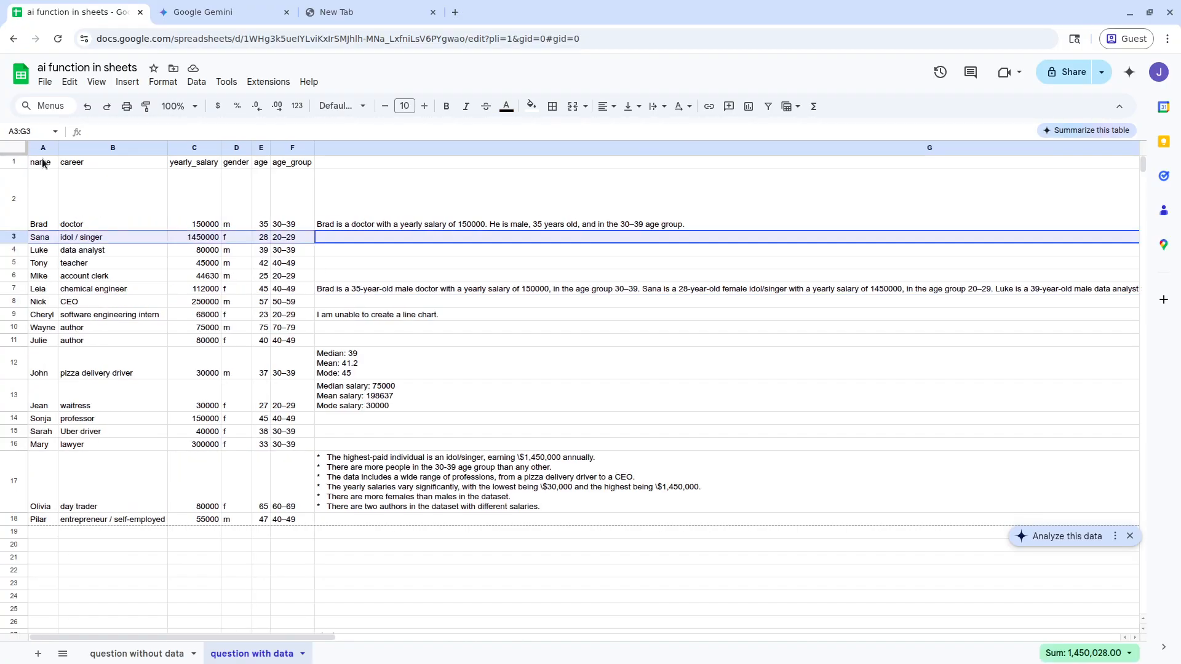
pyautogui.doubleClick(478, 213)
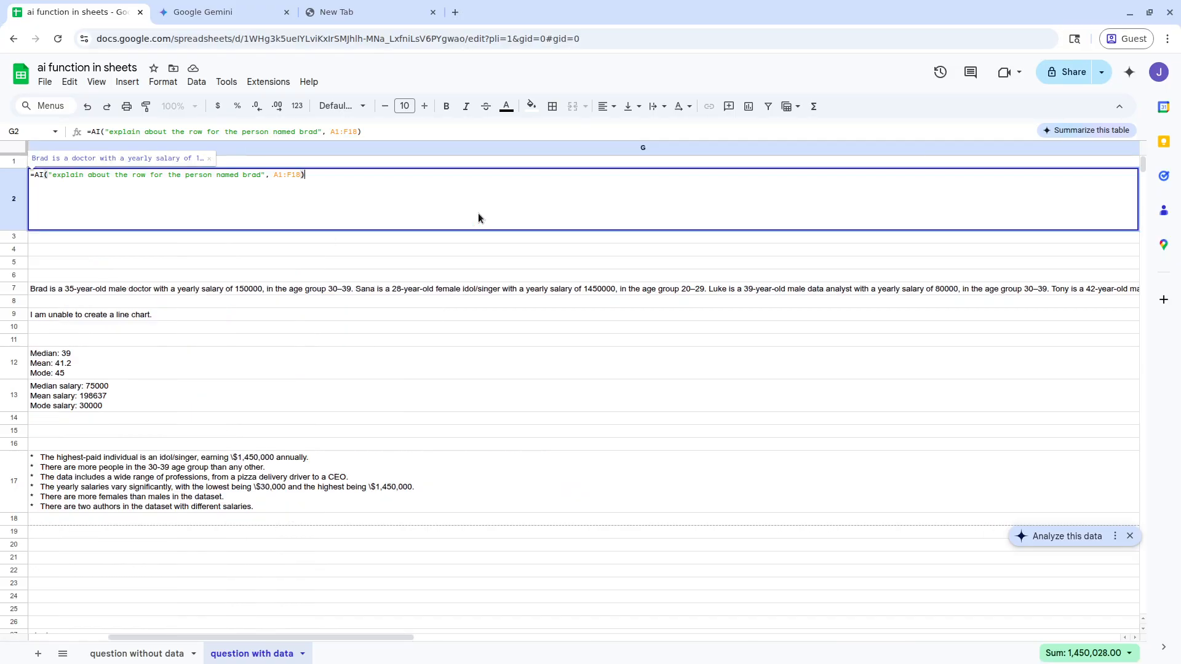
pyautogui.click(183, 323)
pyautogui.hotkey('shift', 'Up')
pyautogui.hotkey('shift', 'Home')
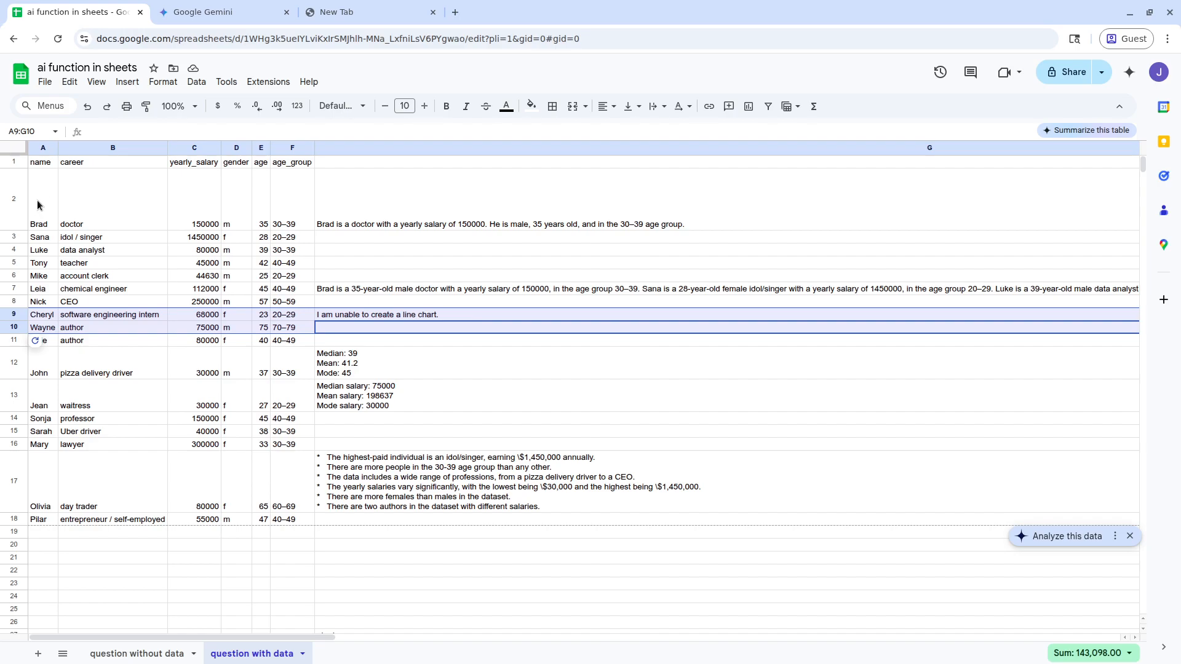
pyautogui.moveTo(37, 209); pyautogui.dragTo(301, 522)
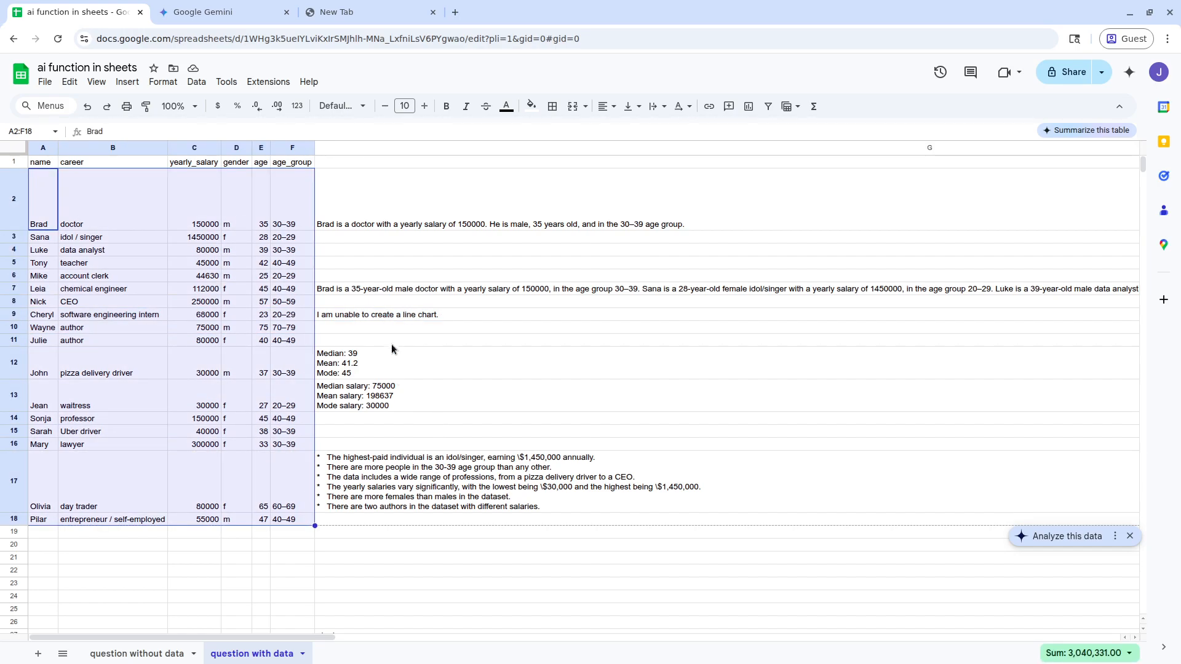
pyautogui.click(357, 226)
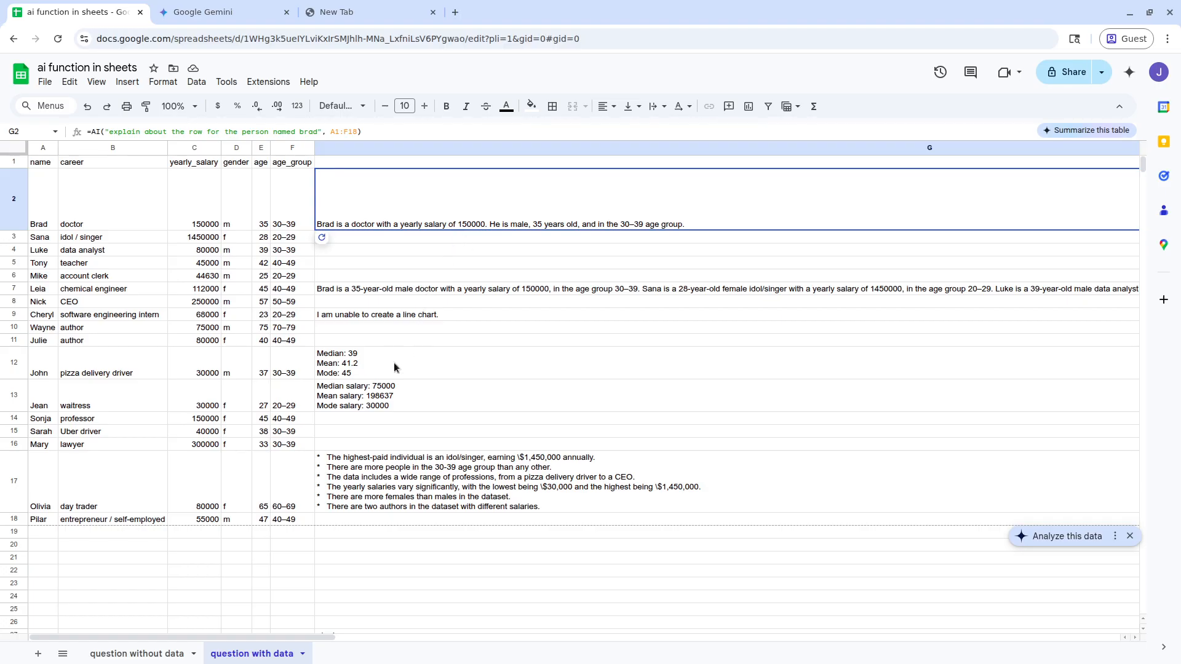
pyautogui.click(396, 260)
pyautogui.click(367, 238)
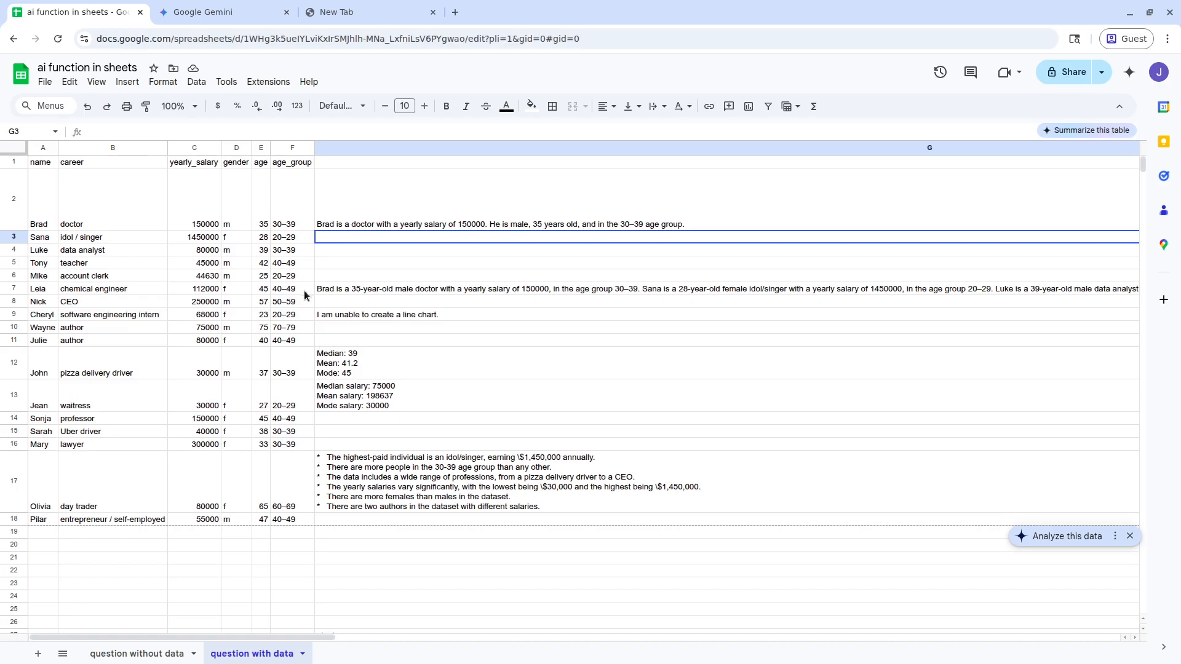
pyautogui.write('=')
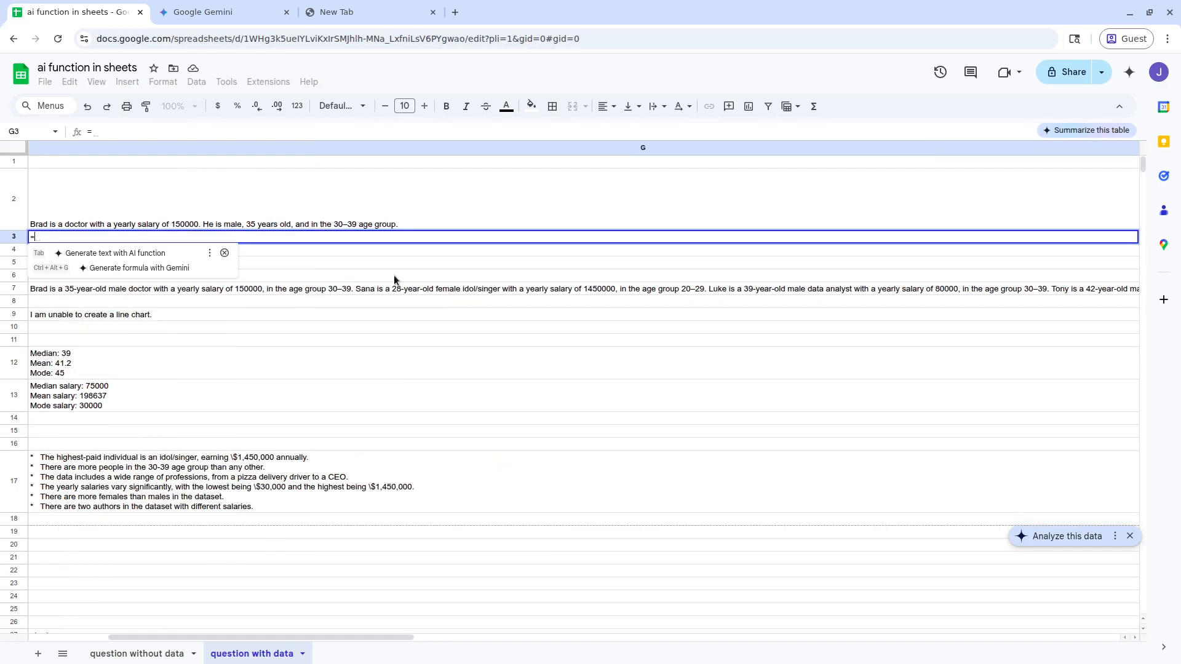
pyautogui.click(396, 331)
pyautogui.moveTo(226, 262); pyautogui.dragTo(12, 263)
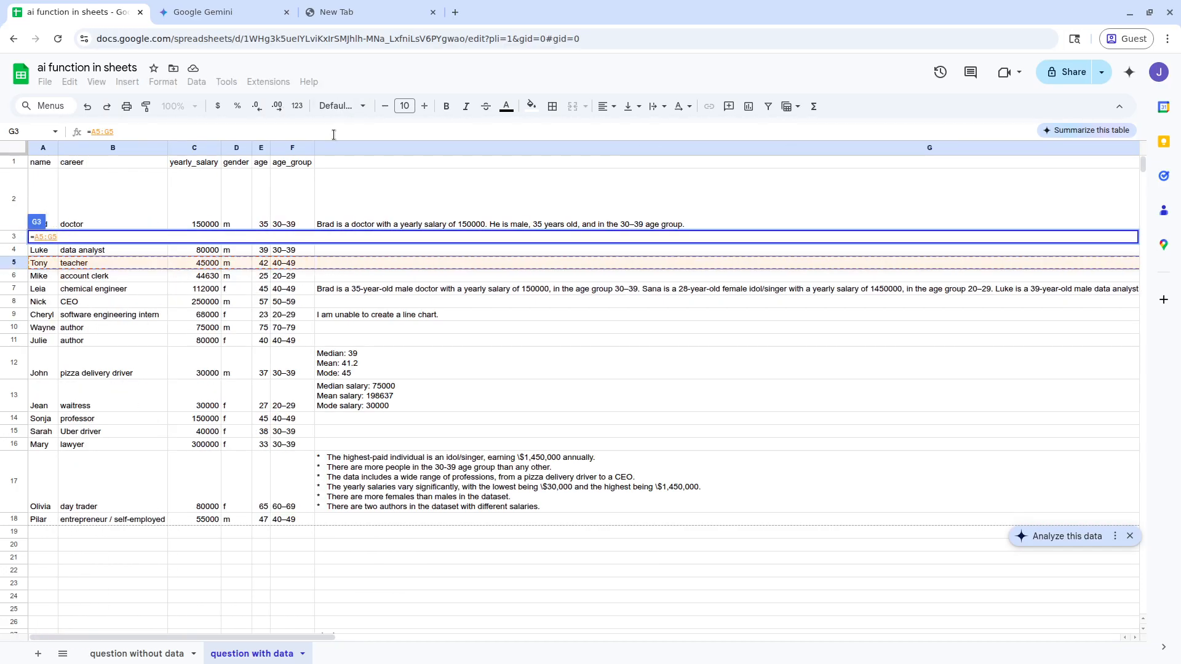
pyautogui.click(292, 147)
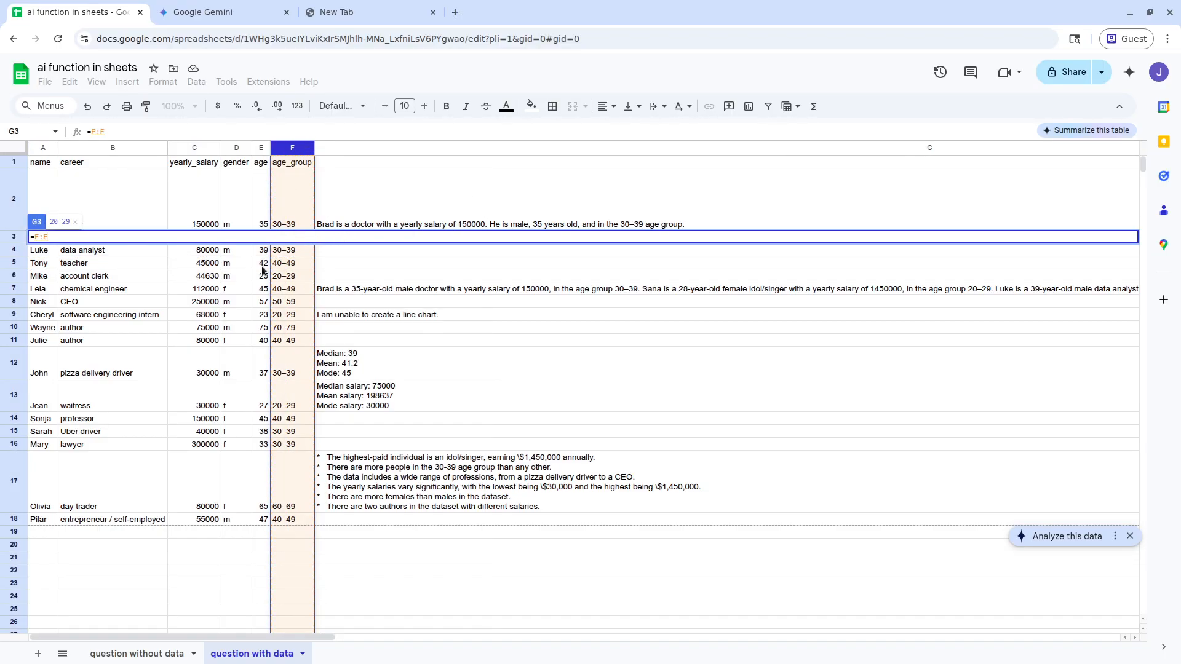
pyautogui.press('Escape')
# Insert one column to the right of age_group and give it the header "new questions" in G1.
pyautogui.rightClick(282, 148)
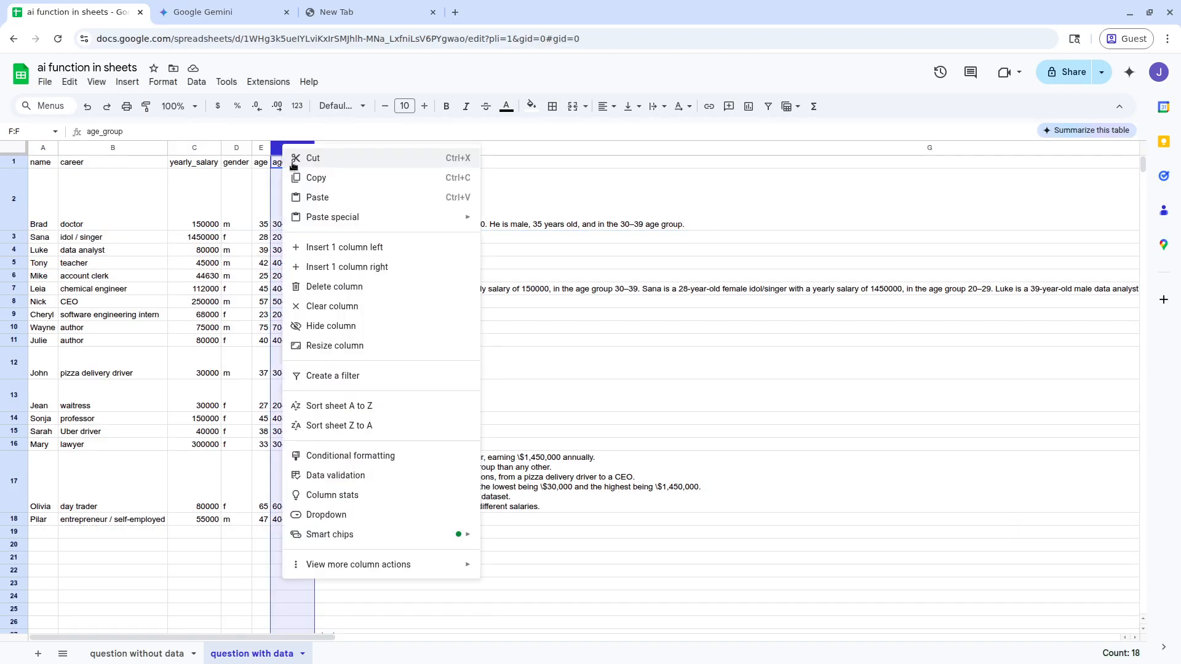
pyautogui.click(339, 267)
pyautogui.click(325, 163)
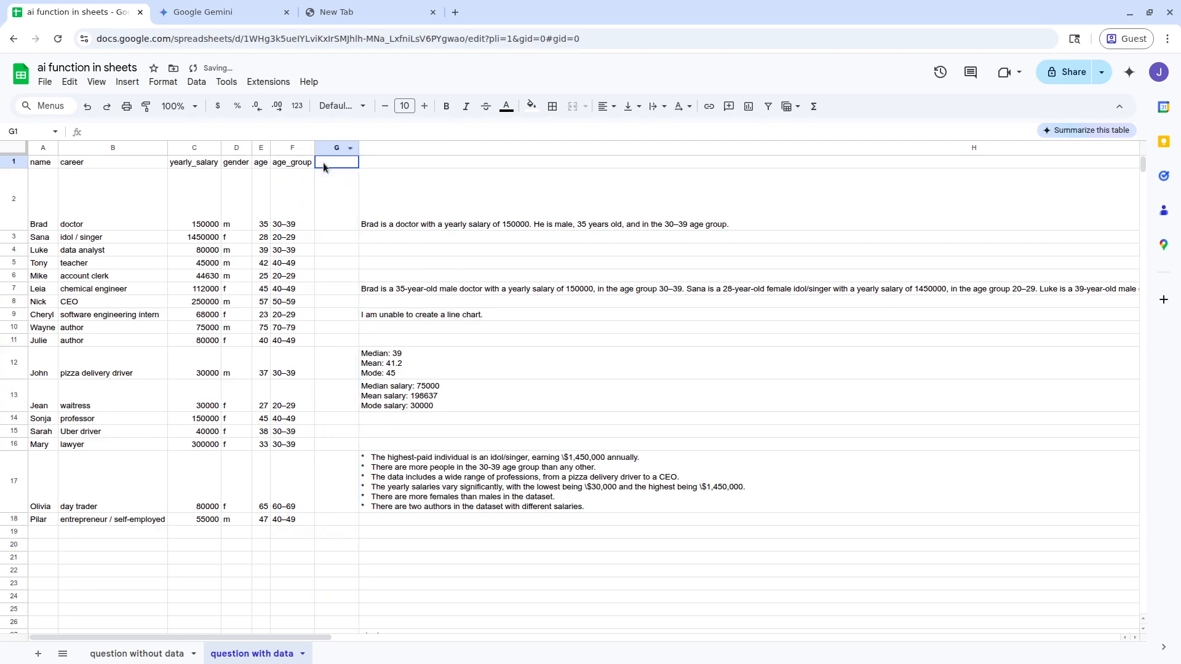
pyautogui.write('new o')
pyautogui.write('uestions')
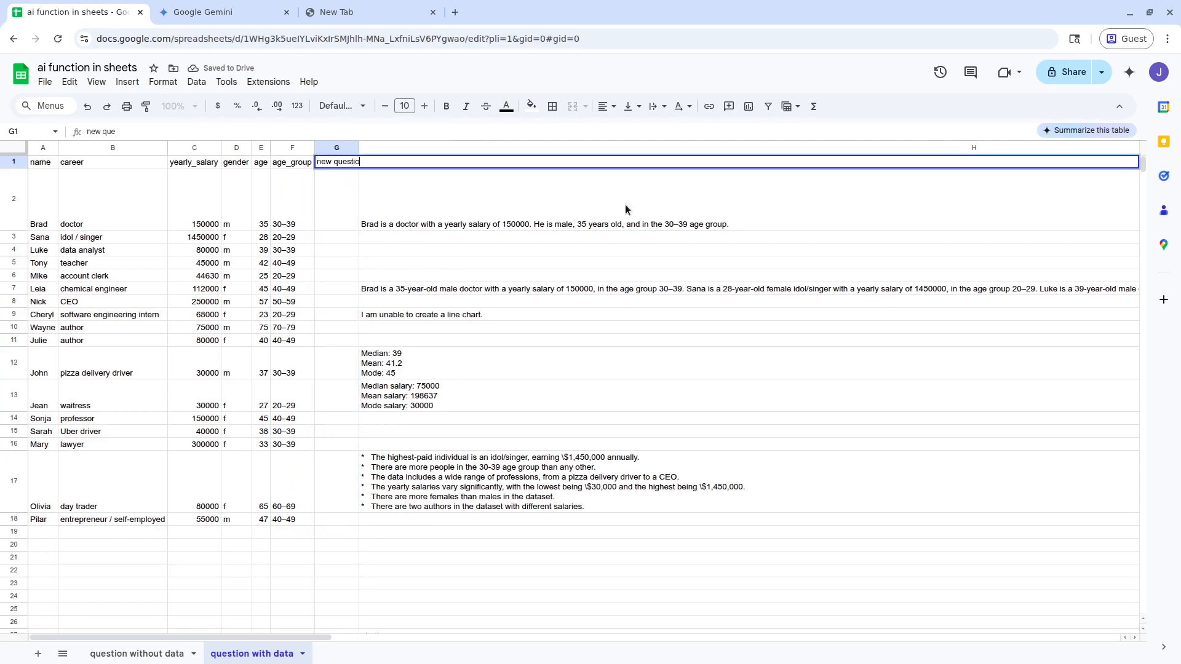
pyautogui.press('Tab')
pyautogui.moveTo(44, 312); pyautogui.dragTo(19, 291)
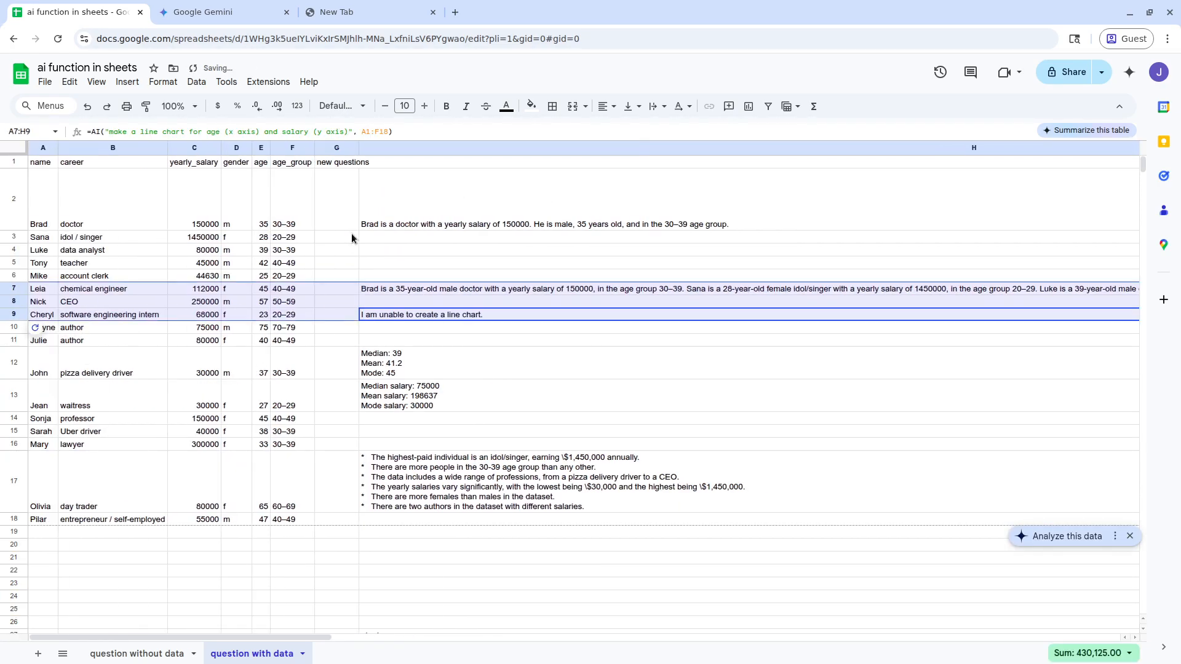
pyautogui.click(326, 225)
pyautogui.click(352, 249)
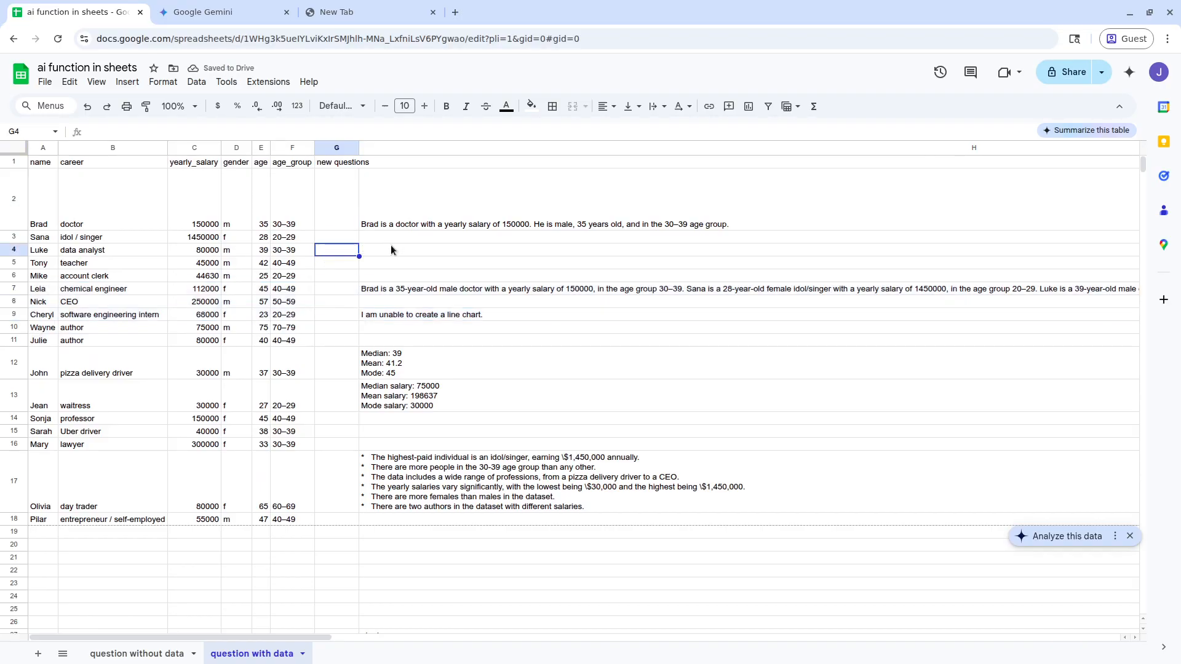
# Insert one column to the right of the "new questions" column and give it the header "other" in H1.
pyautogui.rightClick(337, 147)
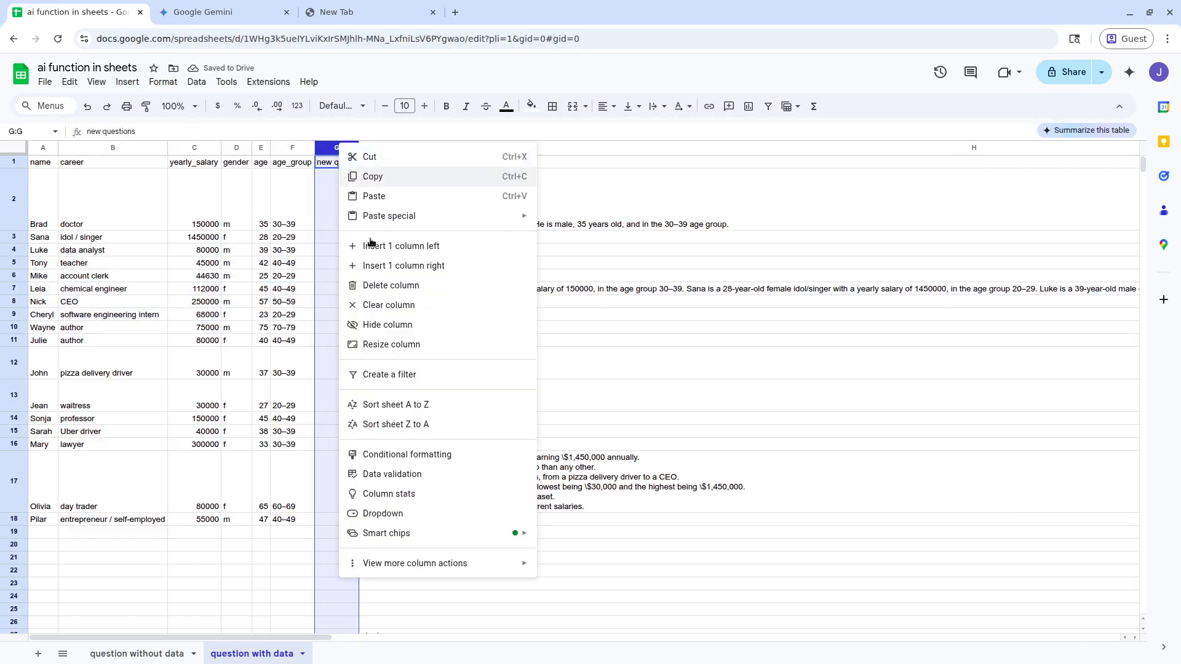
pyautogui.click(390, 265)
pyautogui.click(386, 163)
pyautogui.write('other')
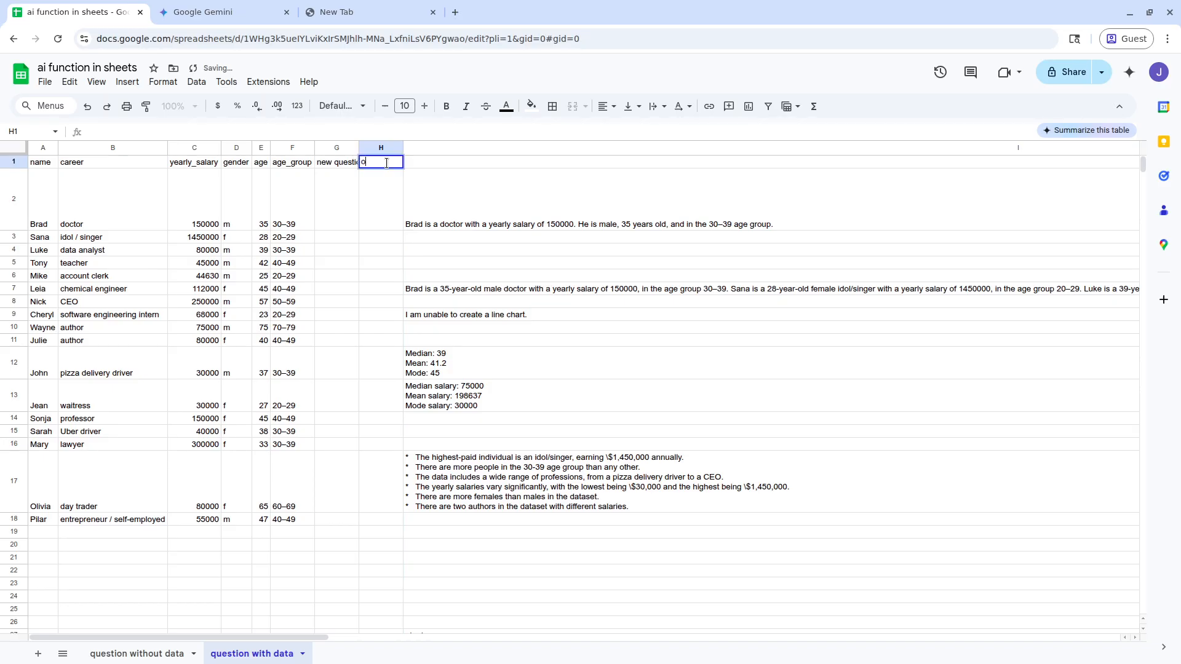
# Start an AI formula in H4 with the prompt "tell me about the rows for the people with the highest income and the lowest income".
pyautogui.click(382, 249)
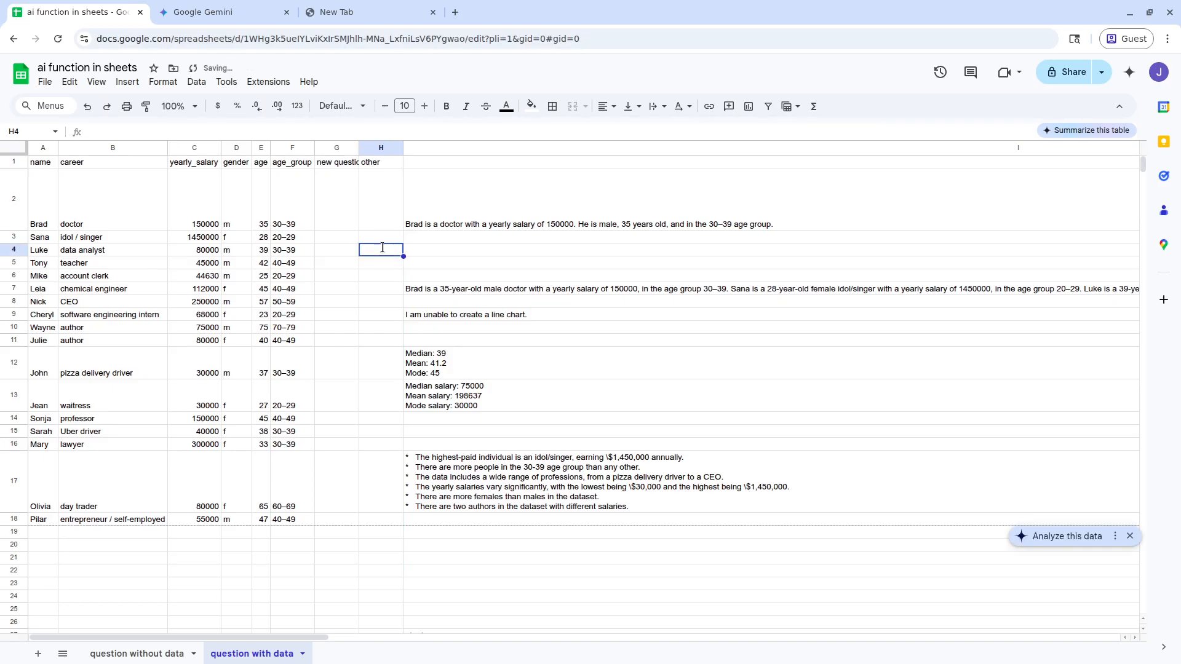
pyautogui.write('=AI')
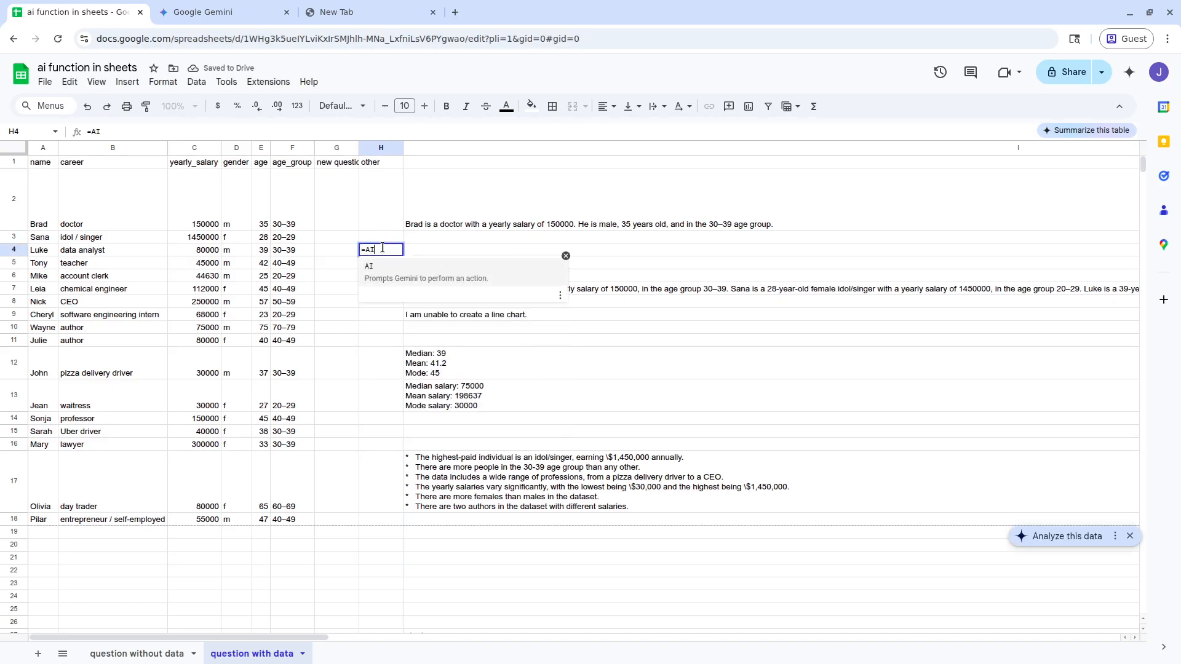
pyautogui.write('(')
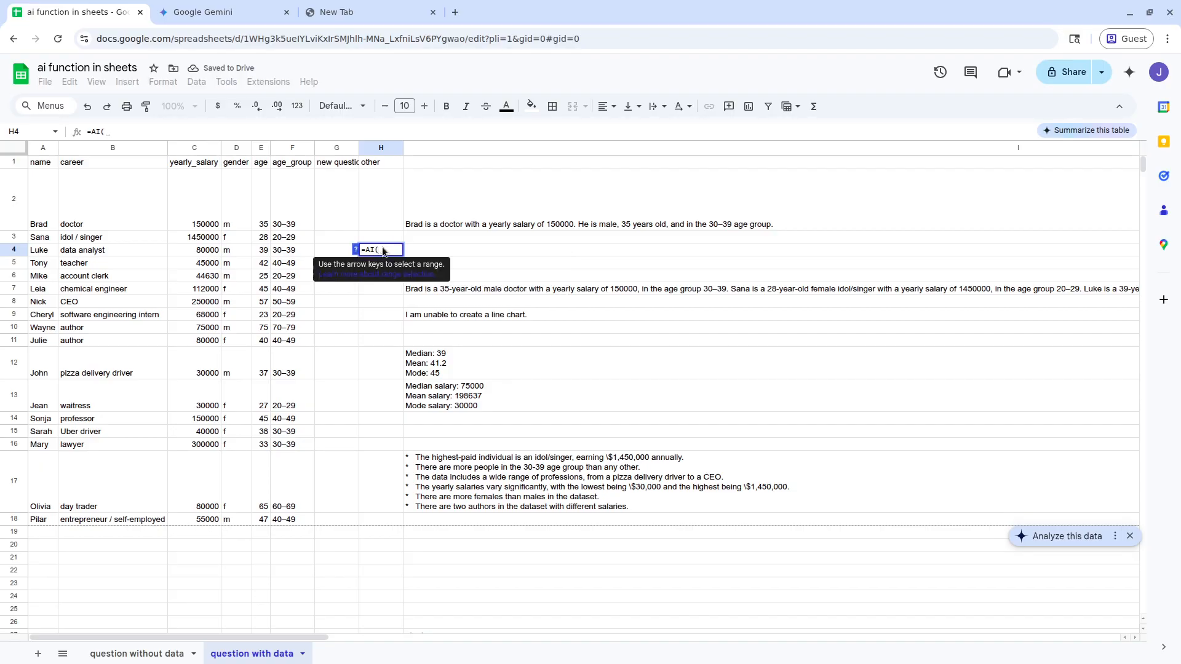
pyautogui.write('"')
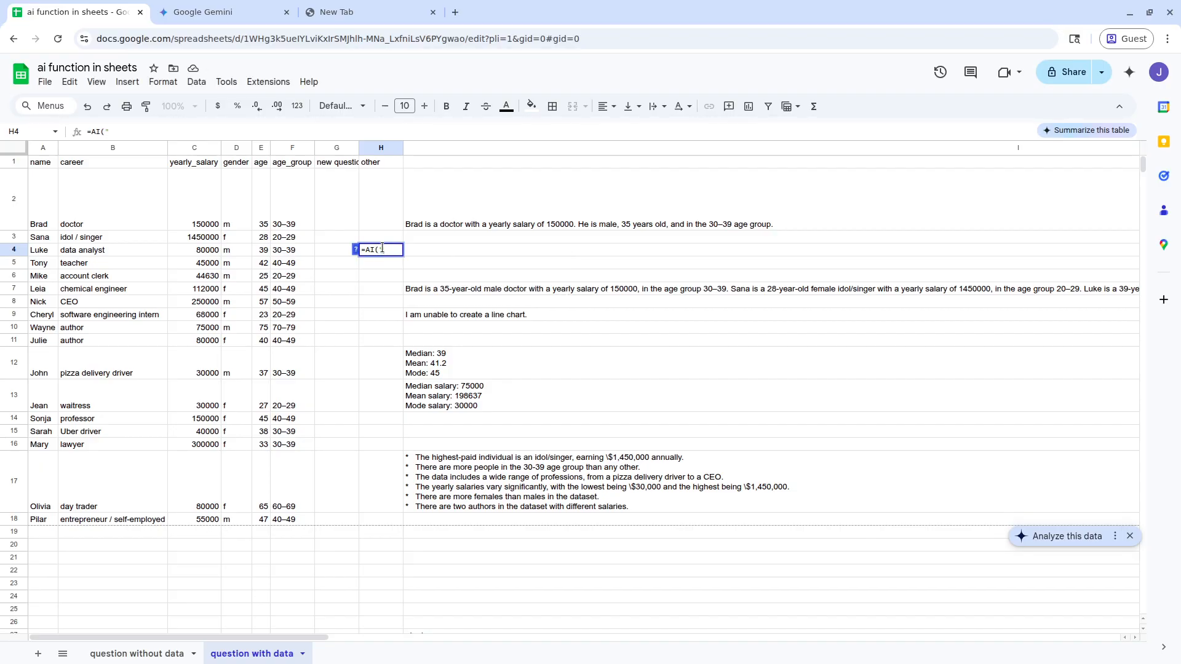
pyautogui.write('tell me about the ')
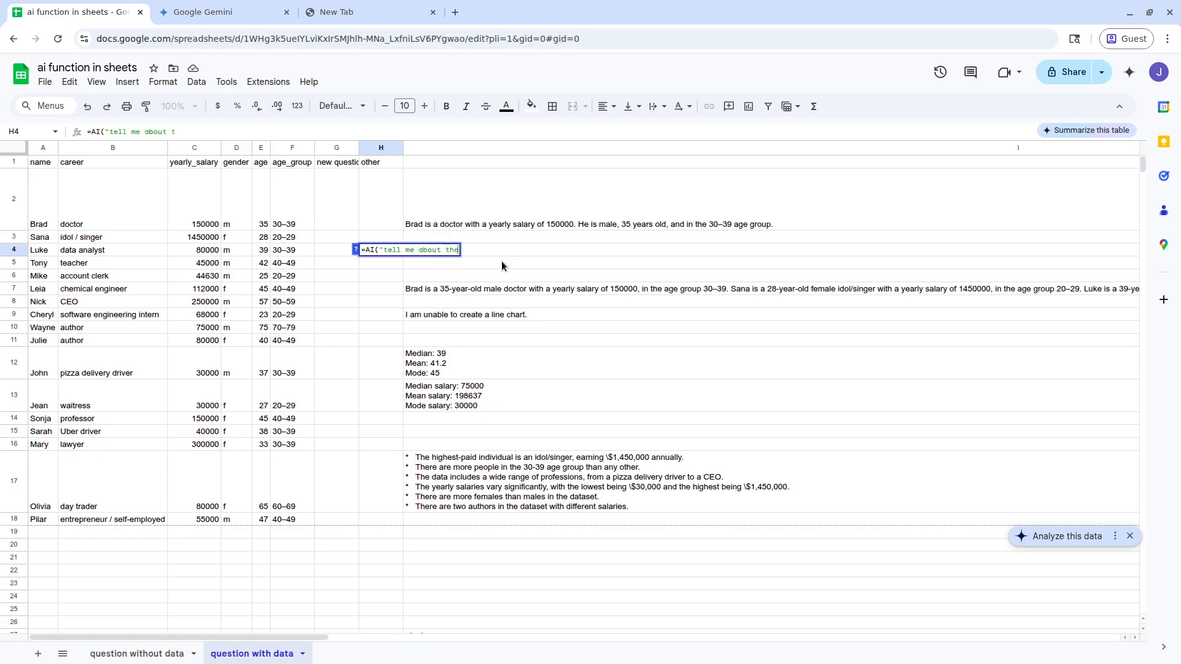
pyautogui.write('row')
pyautogui.write('s for')
pyautogui.write(' the people with ')
pyautogui.write('the highest incom')
pyautogui.write('e and the lowest inco')
pyautogui.write('me.')
# Complete the AI formula in H4 with the range A1:F18, copy the whole formula text and enter it.
pyautogui.write(',')
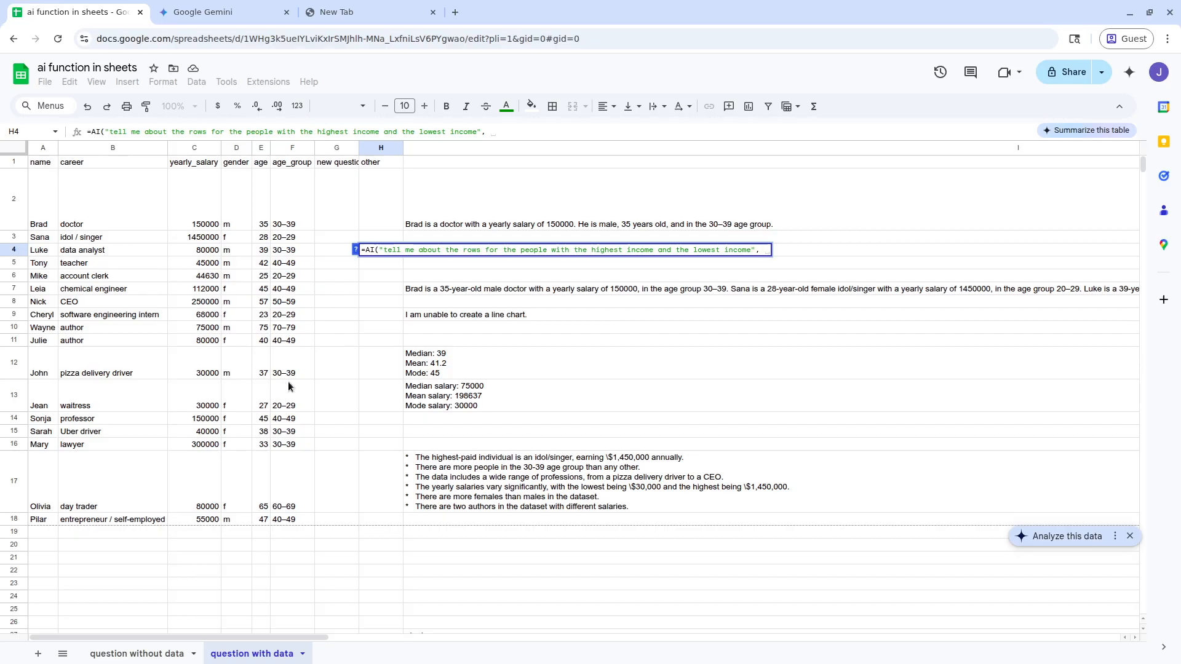
pyautogui.write('A1:F18')
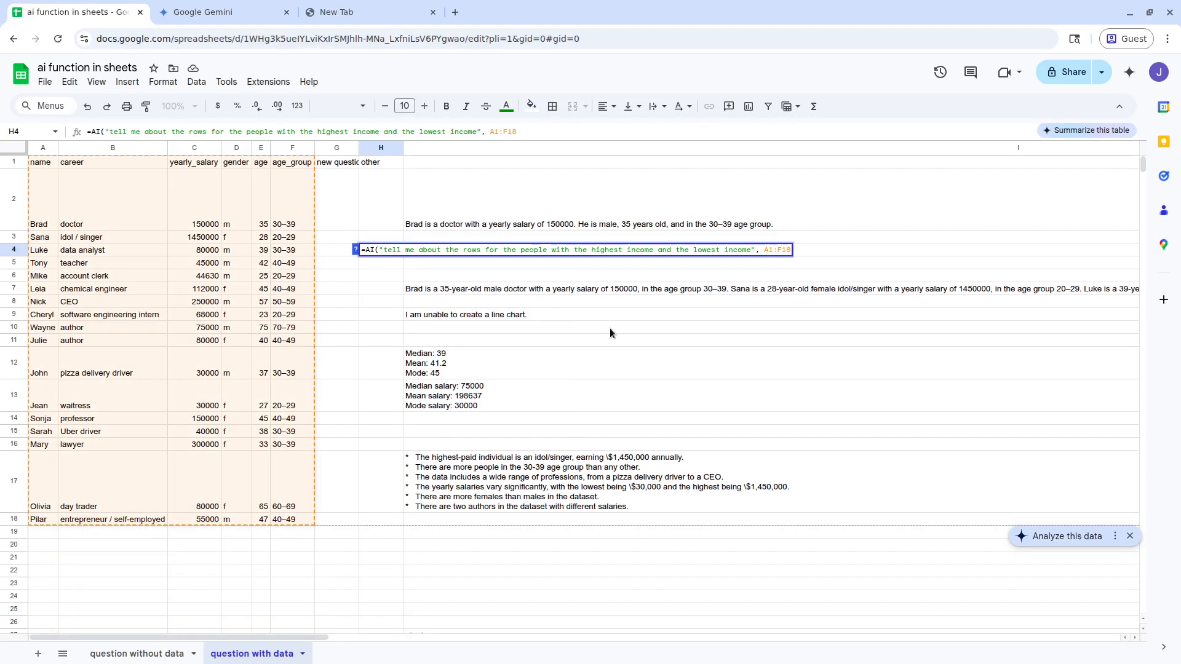
pyautogui.write(')')
pyautogui.hotkey('ctrl', 'a')
pyautogui.hotkey('ctrl', 'c')
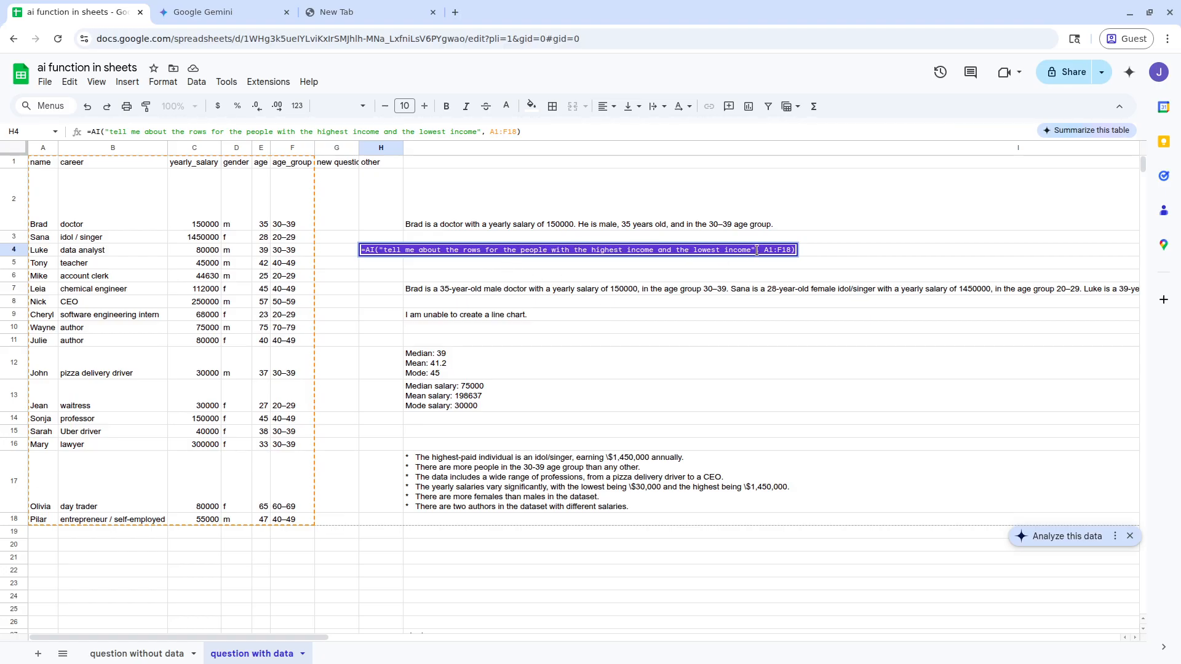
pyautogui.press('Return')
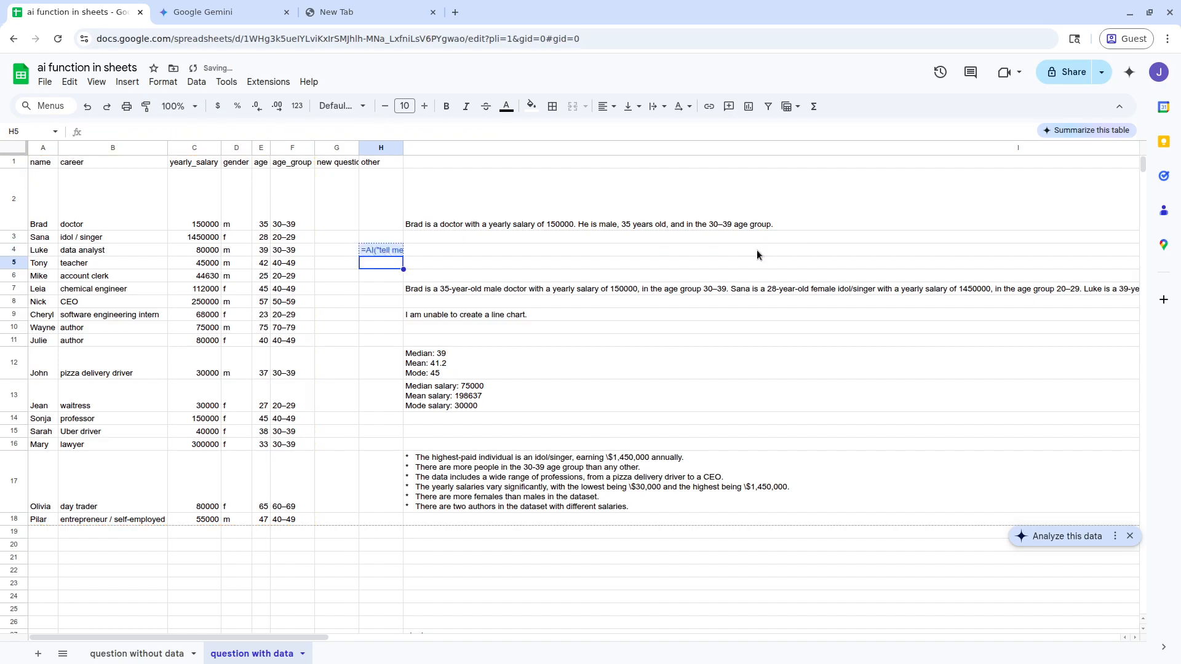
# Fit column H's width to its content and generate the AI answer in H4.
pyautogui.doubleClick(400, 149)
pyautogui.click(499, 249)
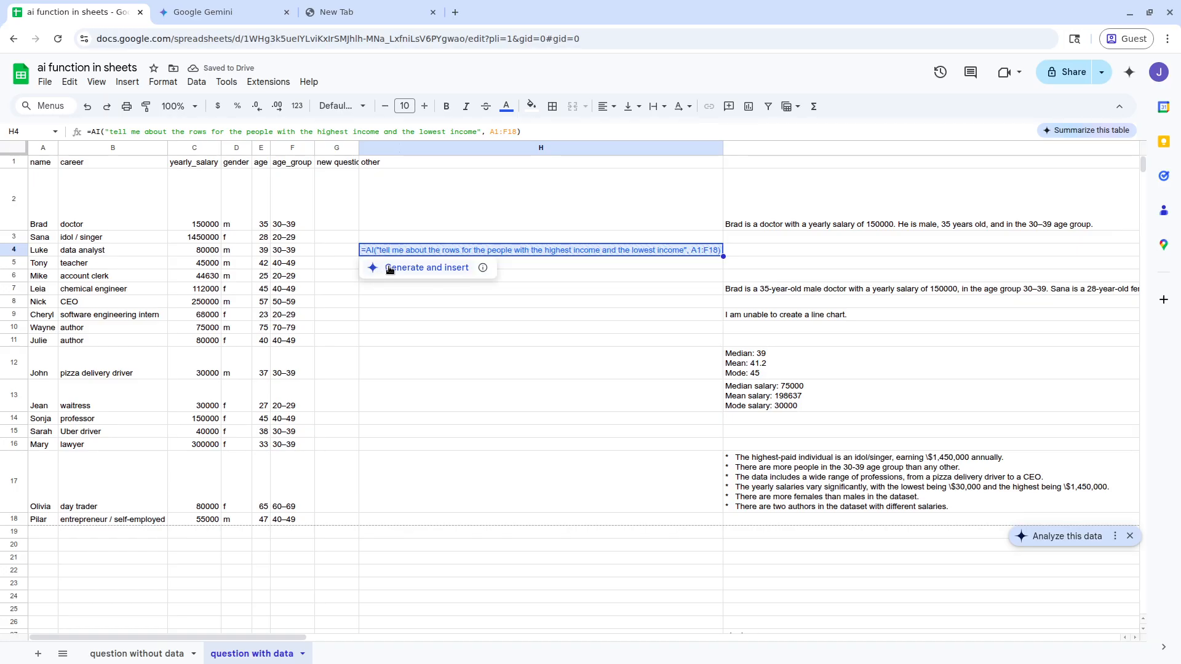
pyautogui.click(390, 268)
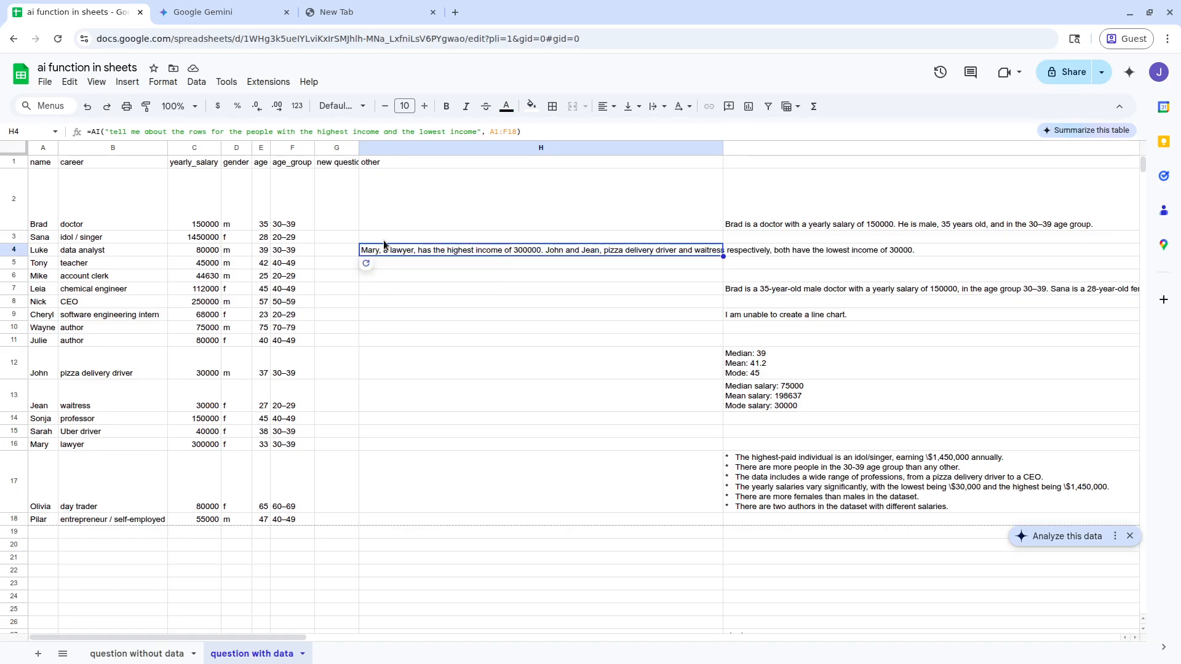
# Compare the AI answer in H4 with the table rows for the pizza delivery driver and the waitress.
pyautogui.click(418, 287)
pyautogui.doubleClick(412, 252)
pyautogui.click(413, 285)
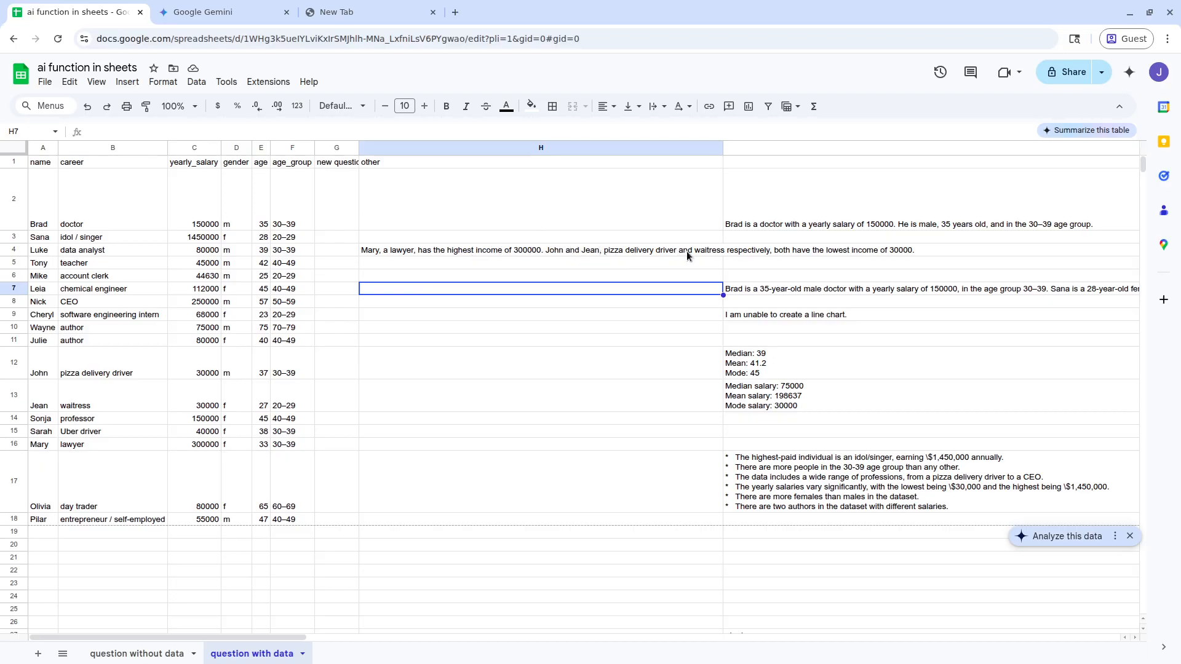
pyautogui.click(795, 212)
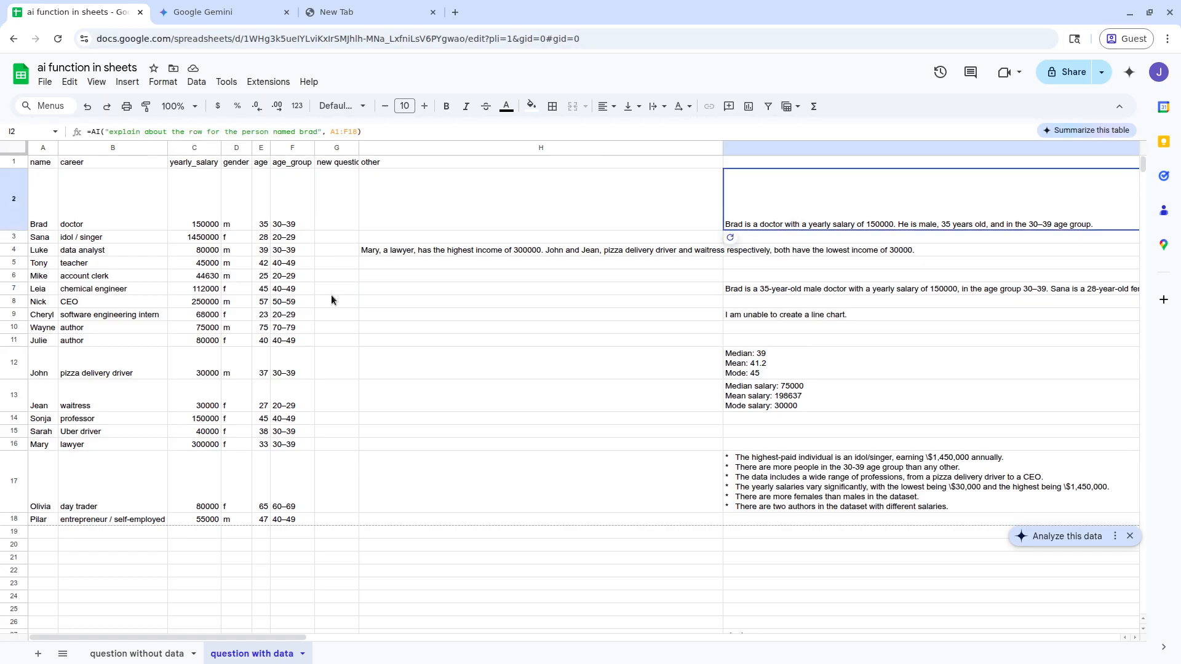
pyautogui.moveTo(44, 371); pyautogui.dragTo(201, 372)
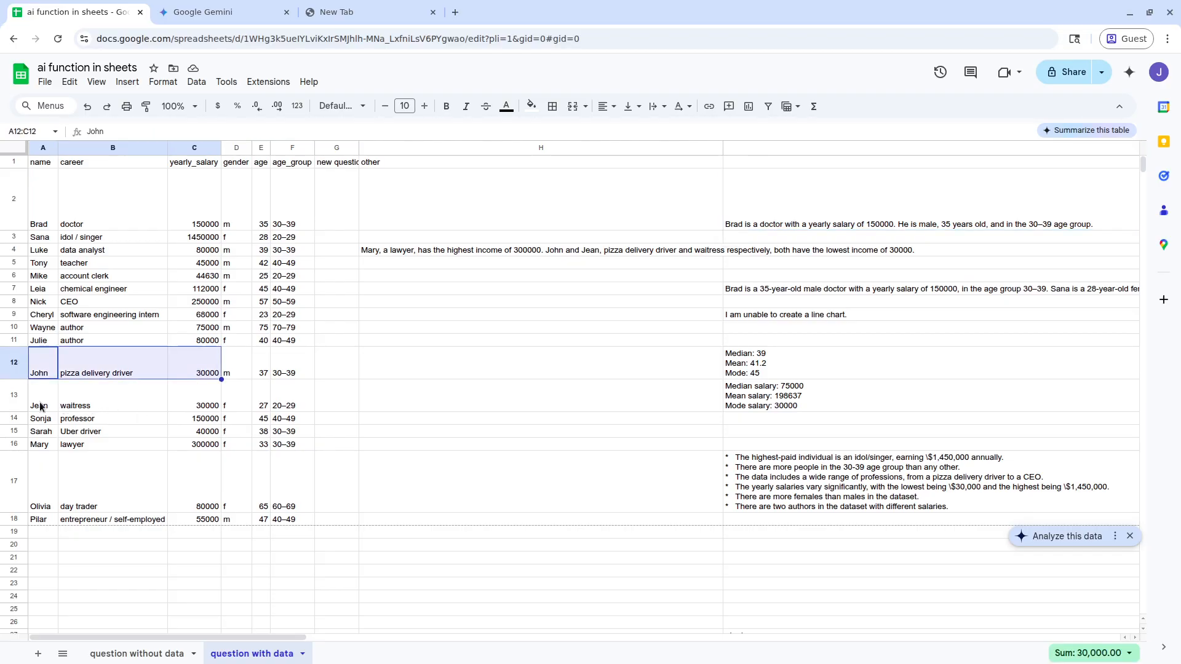
pyautogui.moveTo(43, 407); pyautogui.dragTo(203, 407)
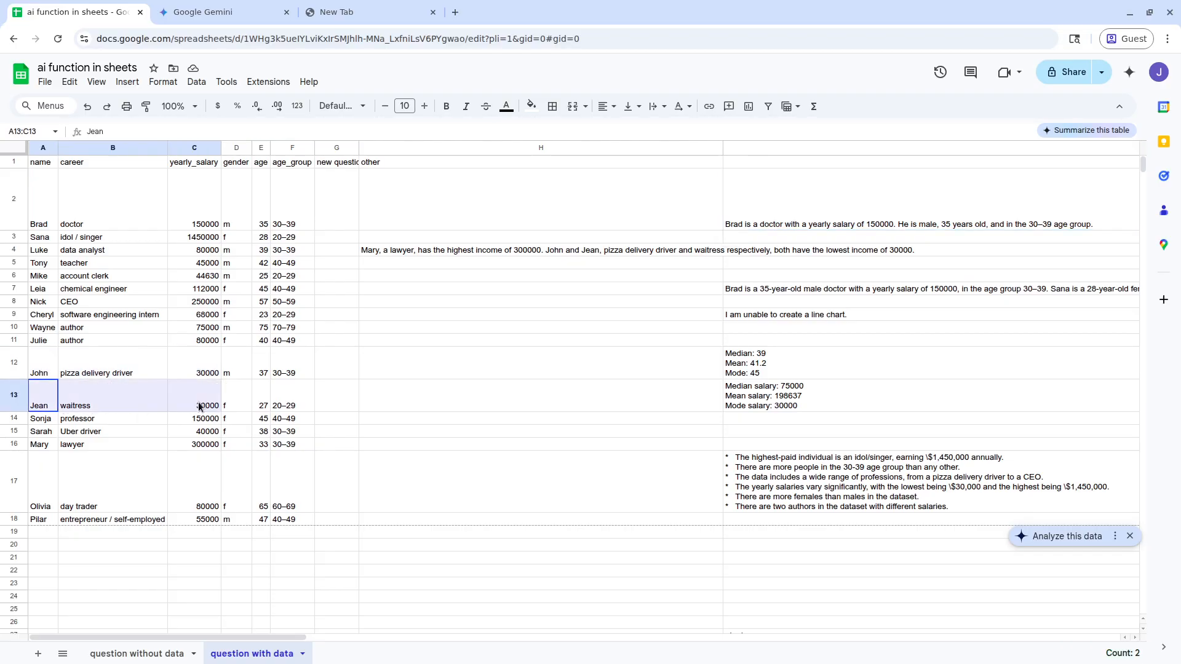
# Clear the old AI answers in I2 and I6:I17, and refit column H's width to the answer in H4.
pyautogui.click(752, 204)
pyautogui.press('Delete')
pyautogui.moveTo(758, 275); pyautogui.dragTo(769, 460)
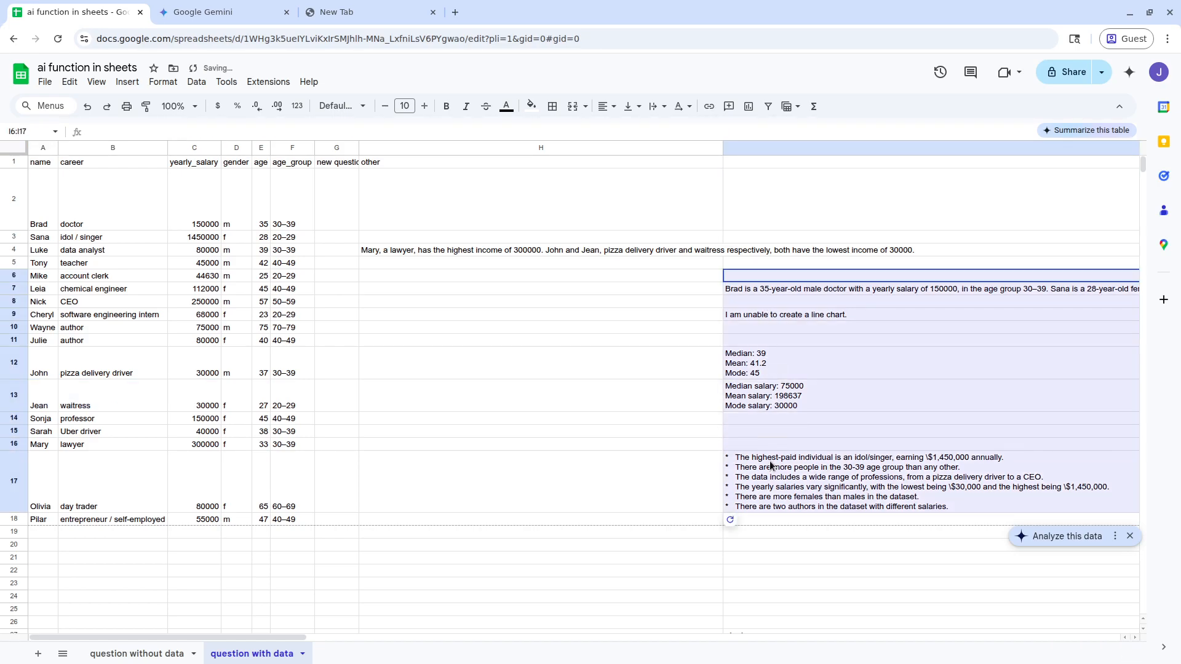
pyautogui.press('Delete')
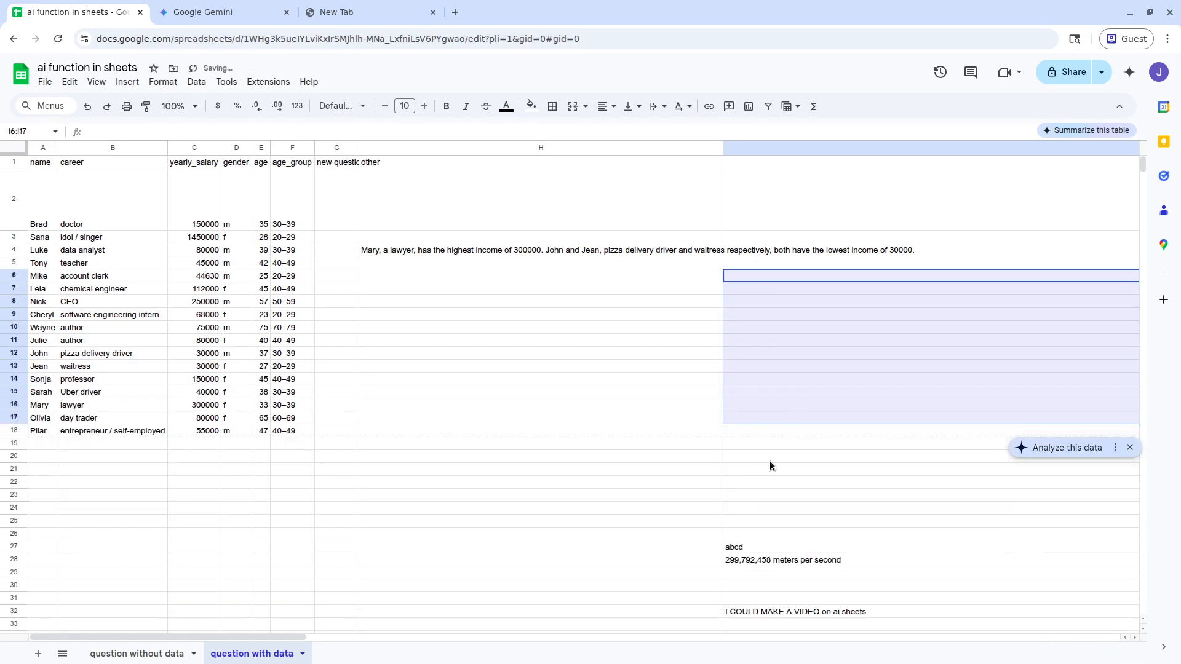
pyautogui.click(666, 381)
pyautogui.doubleClick(724, 147)
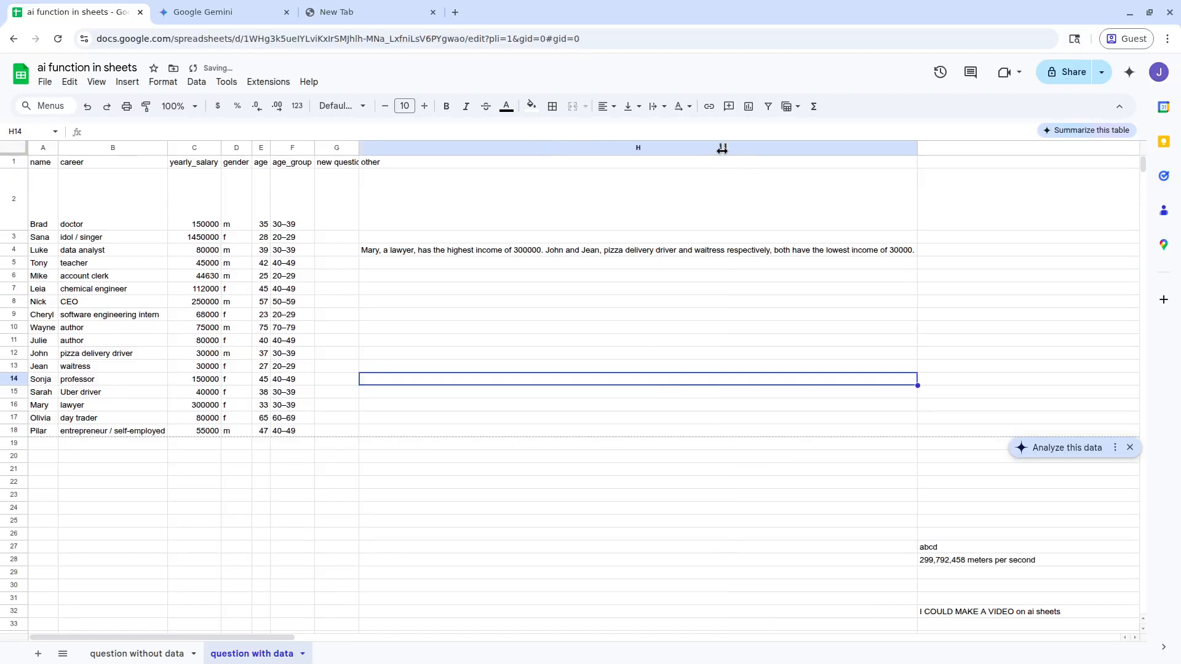
# Paste the AI formula about the highest and lowest income from H4 into H7 for editing.
pyautogui.moveTo(454, 318); pyautogui.dragTo(345, 252)
pyautogui.click(382, 276)
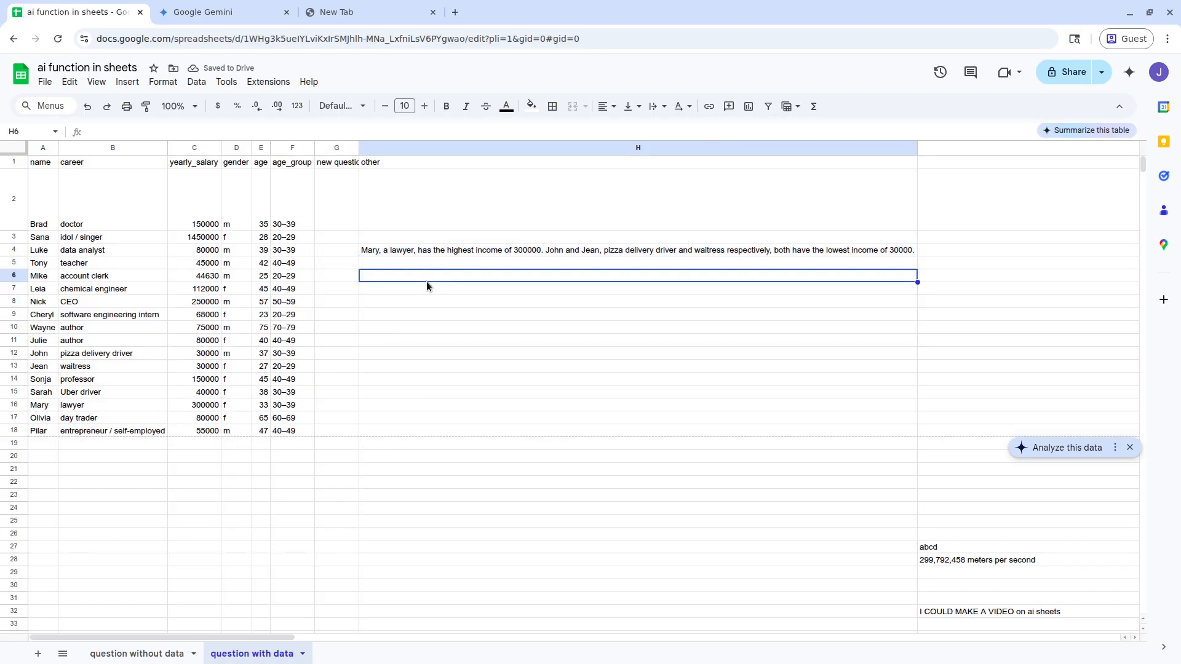
pyautogui.click(413, 249)
pyautogui.doubleClick(414, 250)
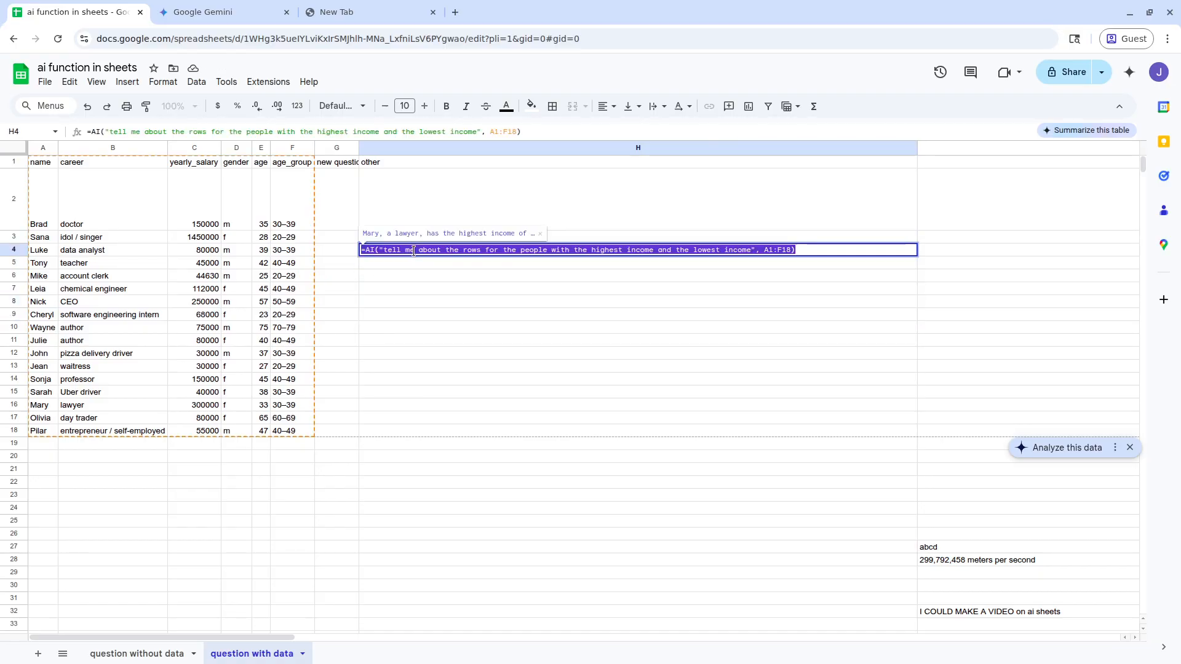
pyautogui.click(392, 289)
pyautogui.hotkey('ctrl', 'v')
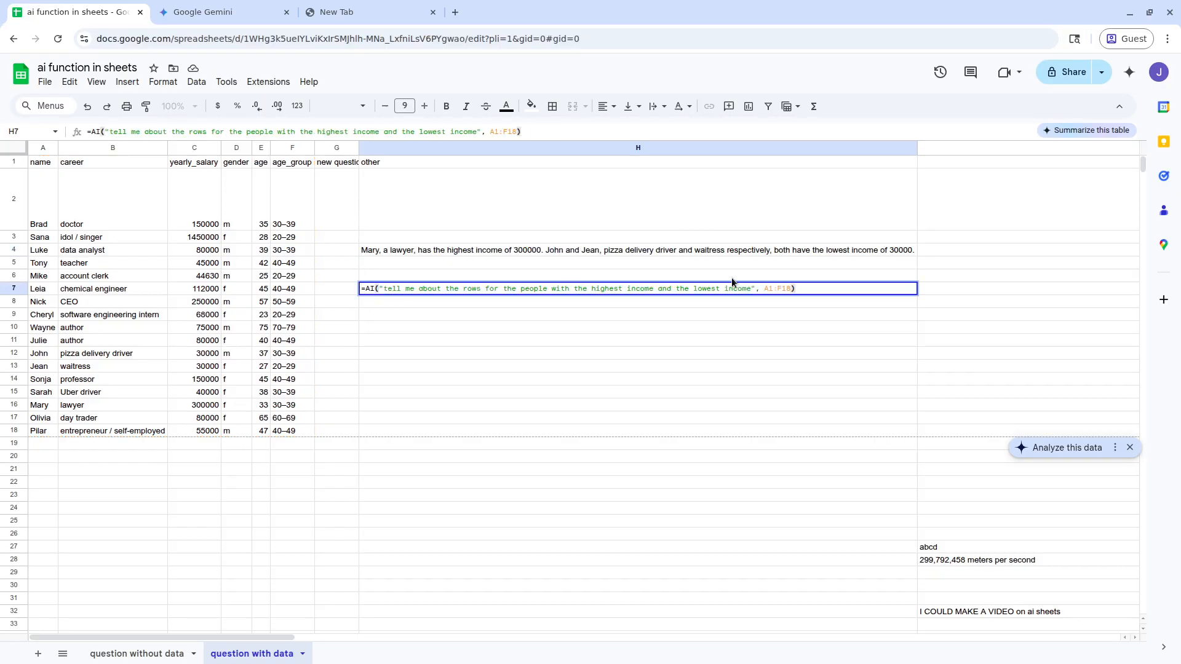
# Try changing the start of the range in H7's AI formula to B1.
pyautogui.click(772, 289)
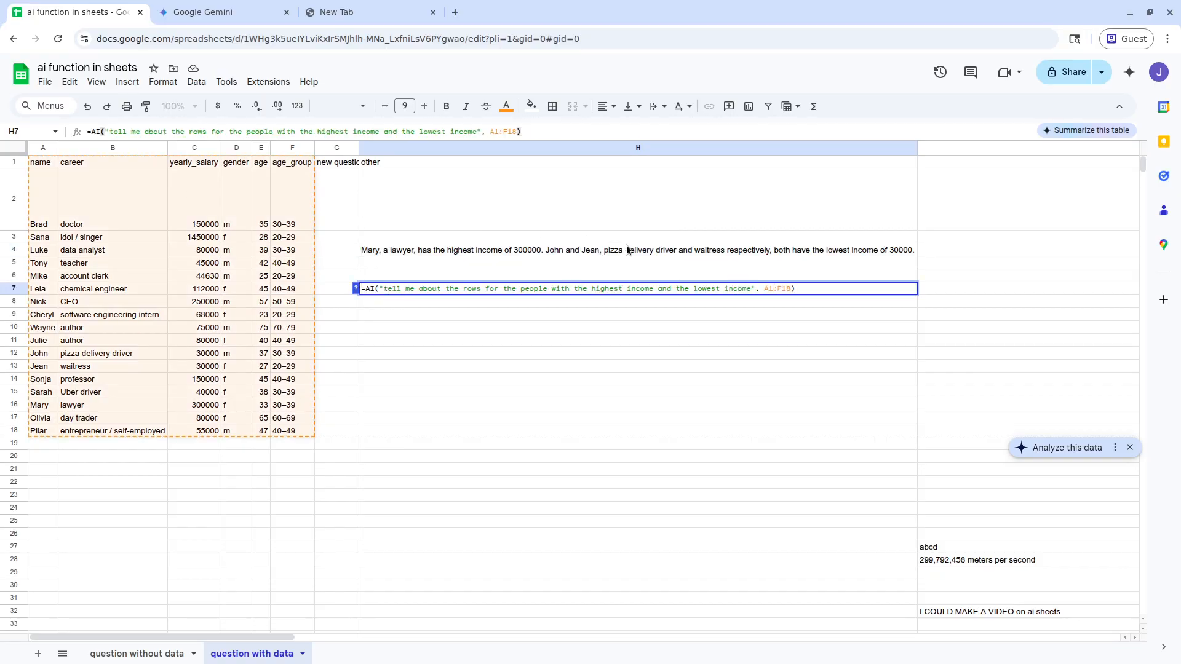
pyautogui.press('BackSpace')
pyautogui.press('BackSpace')
pyautogui.write('B1')
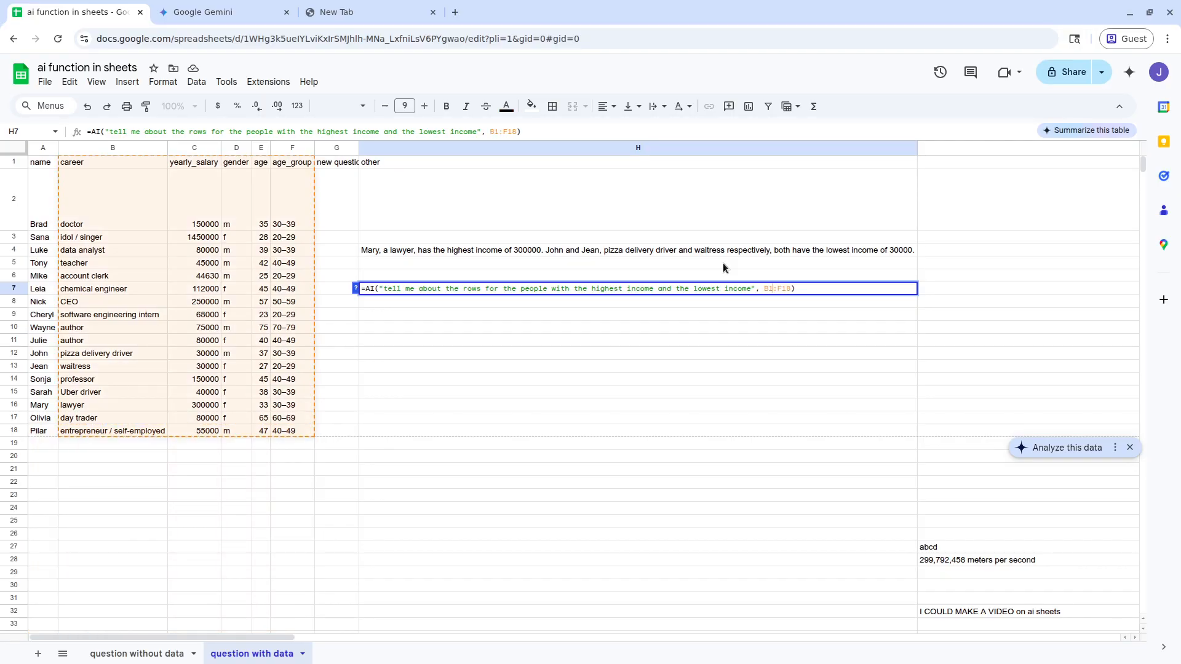
# Set the range in H7's AI formula to A2:F18, leaving out the header row, and generate the answer.
pyautogui.press('BackSpace')
pyautogui.press('BackSpace')
pyautogui.write('A2')
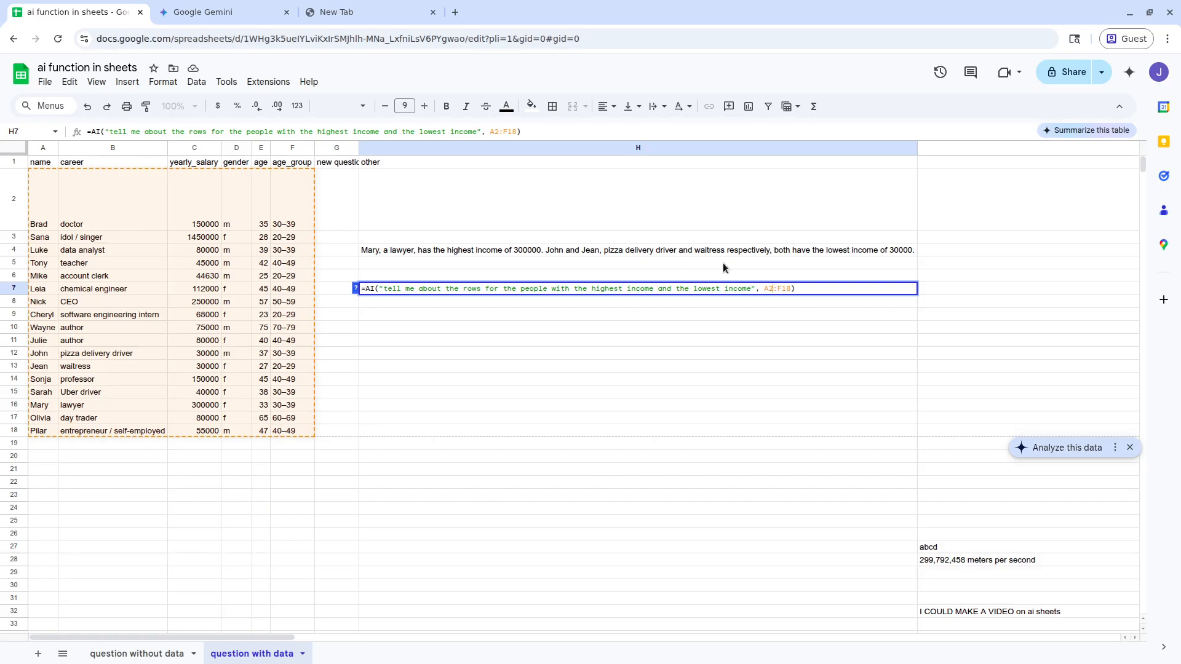
pyautogui.click(809, 290)
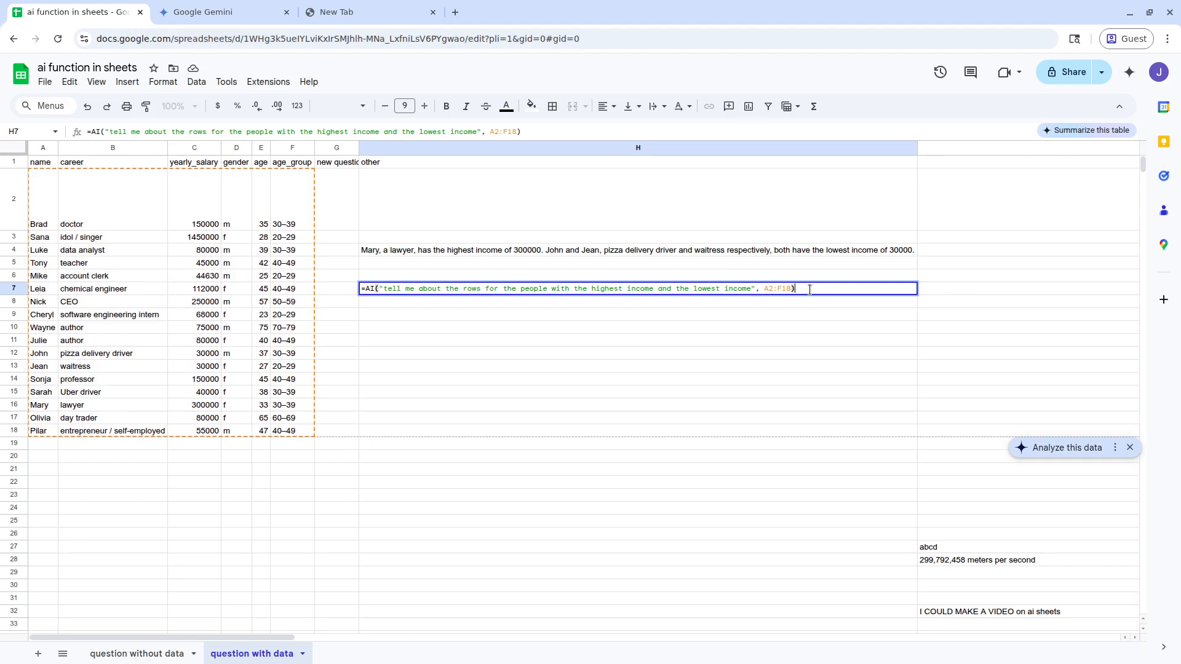
pyautogui.press('Return')
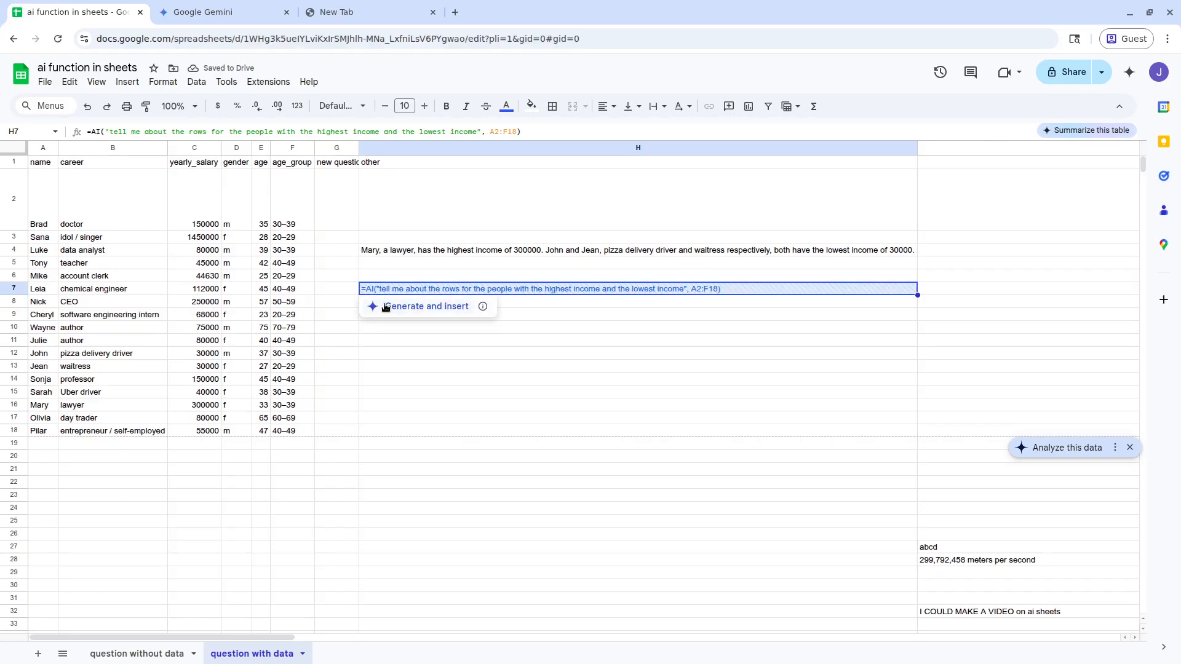
pyautogui.click(387, 307)
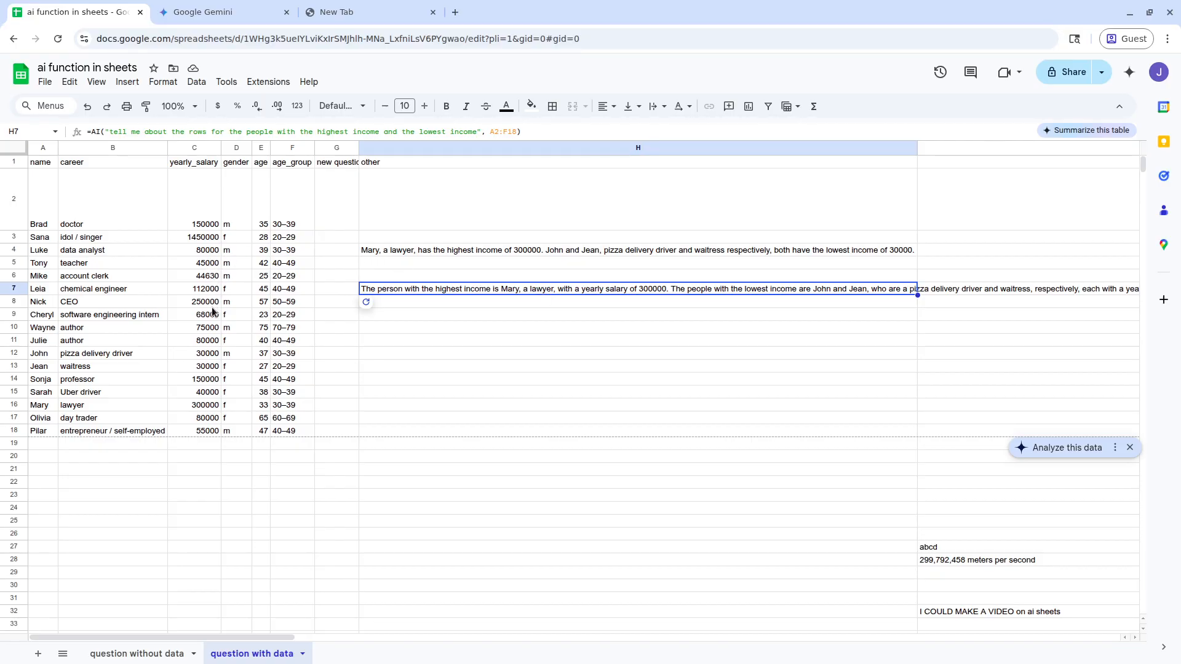
# Check the AI answers and H4's formula against the yearly salaries of the lawyer in C16 and the idol / singer in C3.
pyautogui.click(212, 407)
pyautogui.moveTo(206, 404); pyautogui.dragTo(220, 405)
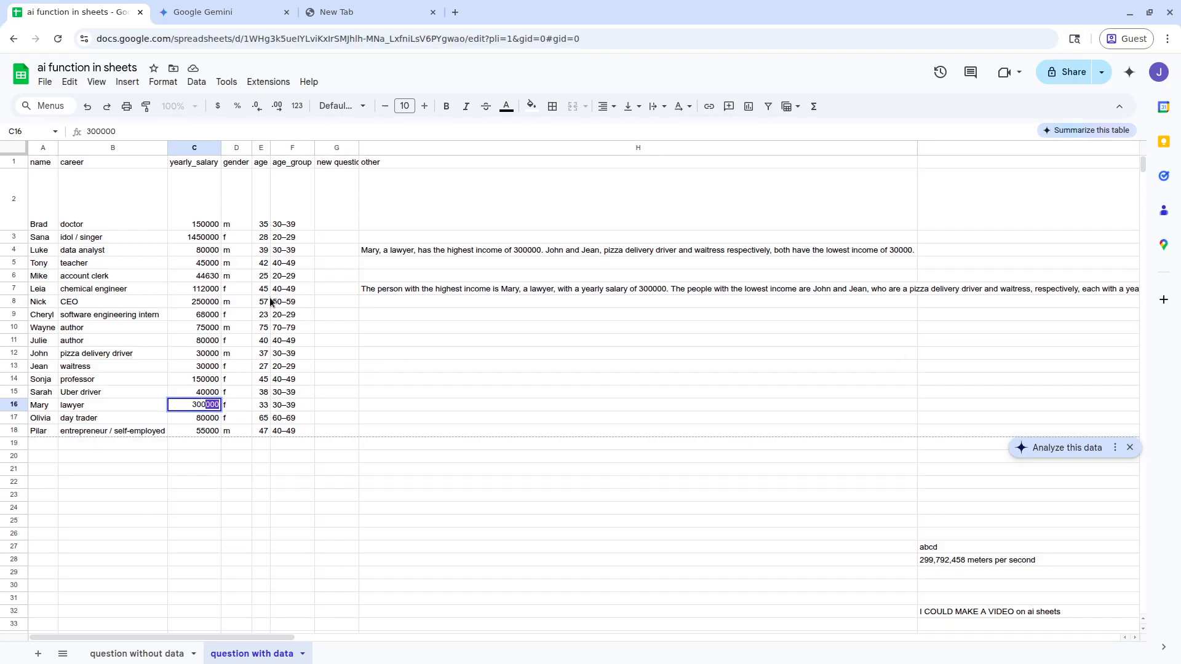
pyautogui.click(200, 239)
pyautogui.doubleClick(199, 240)
pyautogui.click(200, 240)
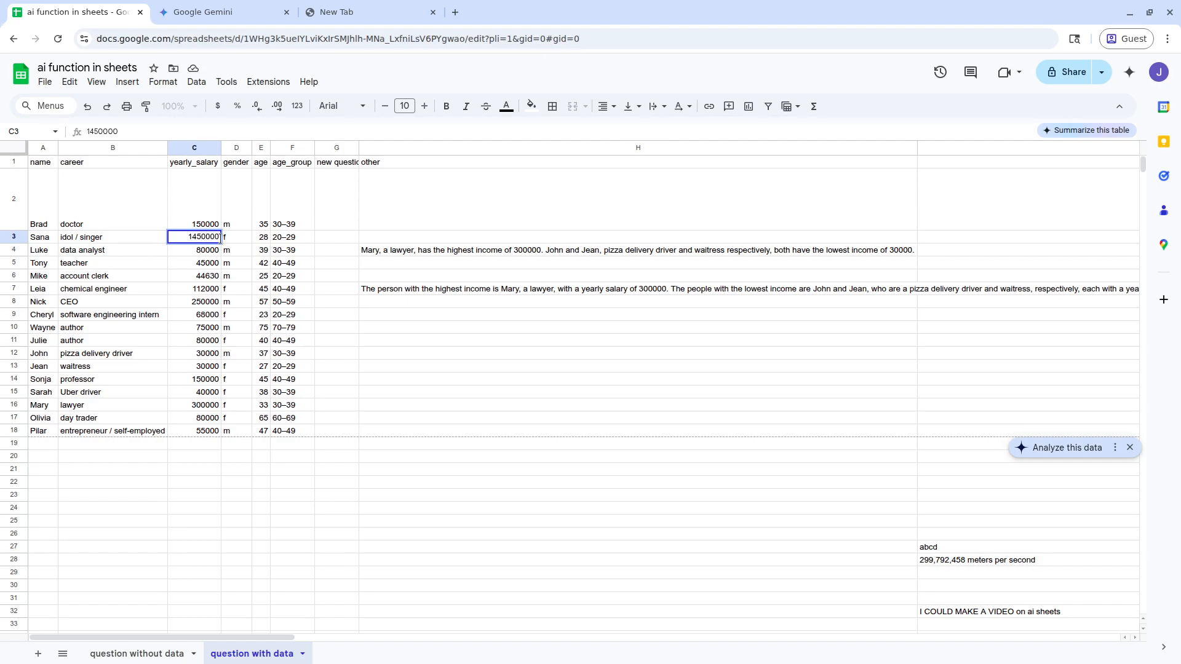
pyautogui.doubleClick(503, 249)
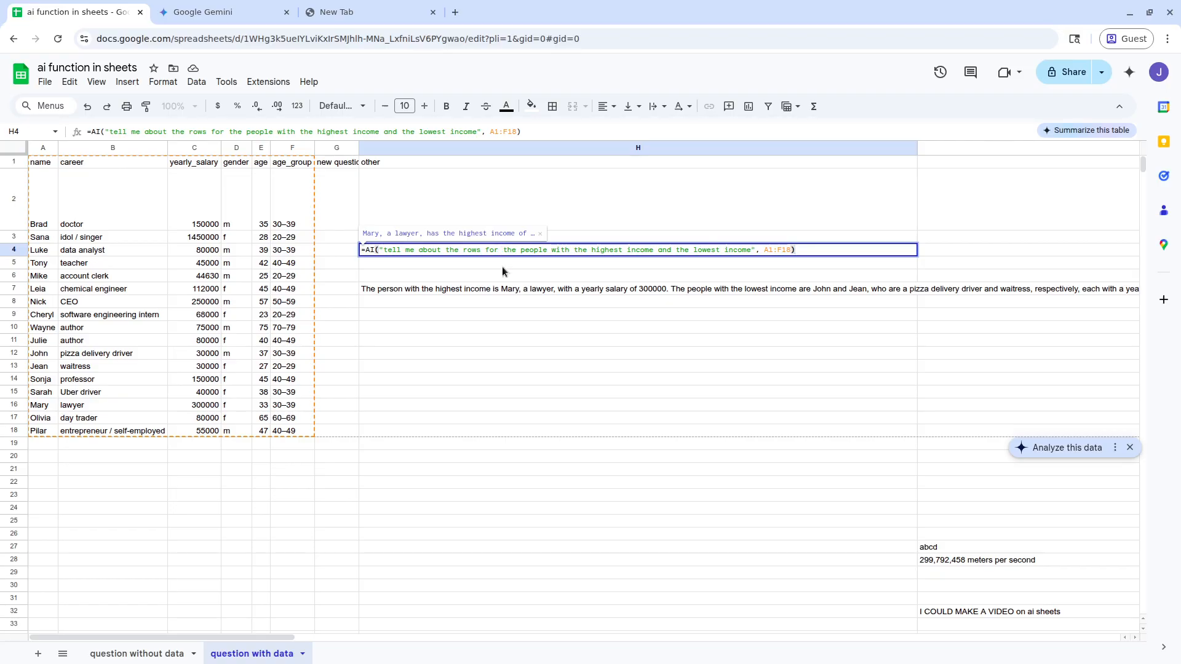
pyautogui.click(484, 319)
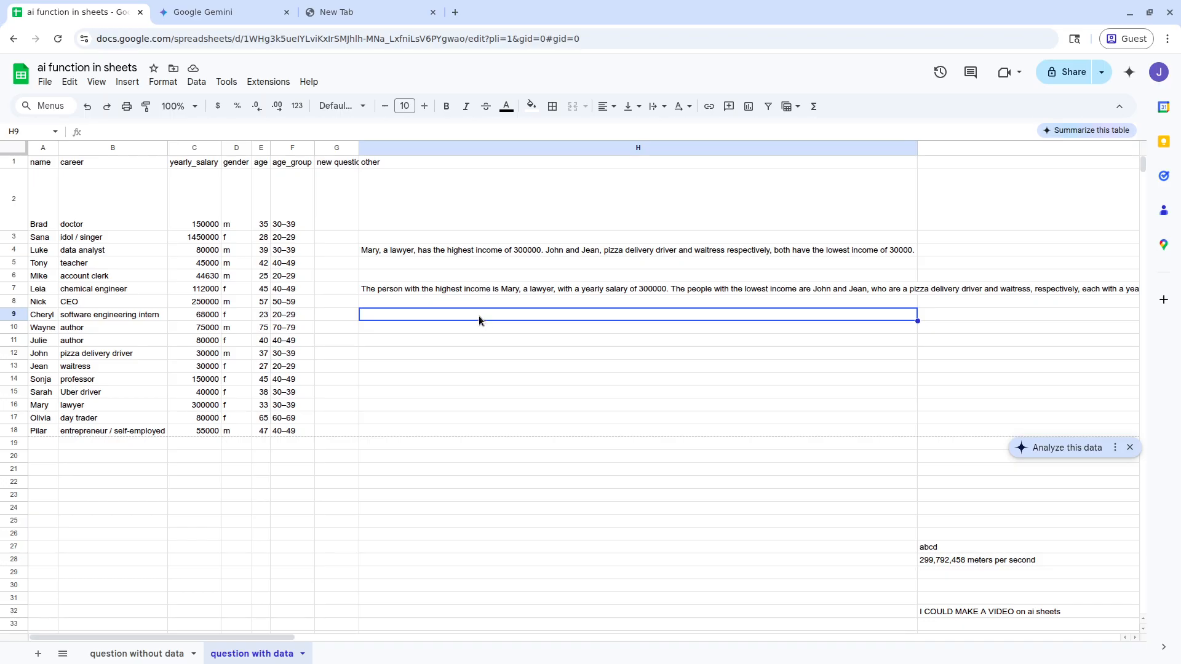
pyautogui.click(194, 240)
pyautogui.doubleClick(194, 240)
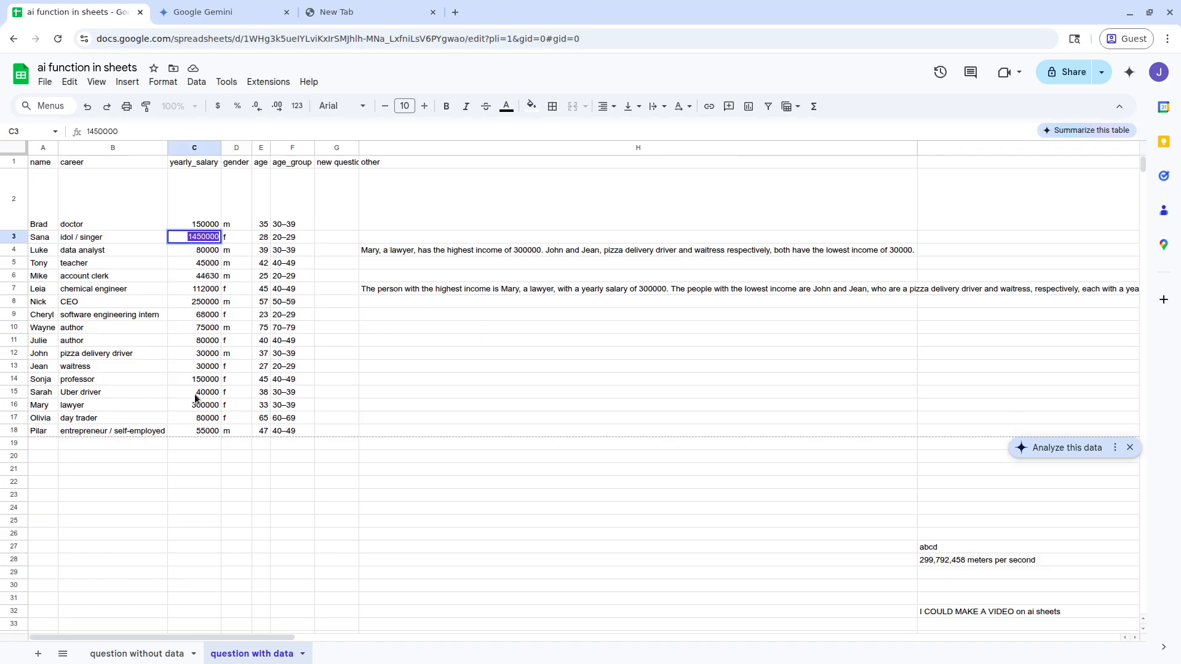
# Calculate the highest yearly salary in C21 with =MAX(C2:C18).
pyautogui.click(188, 474)
pyautogui.write('=MA')
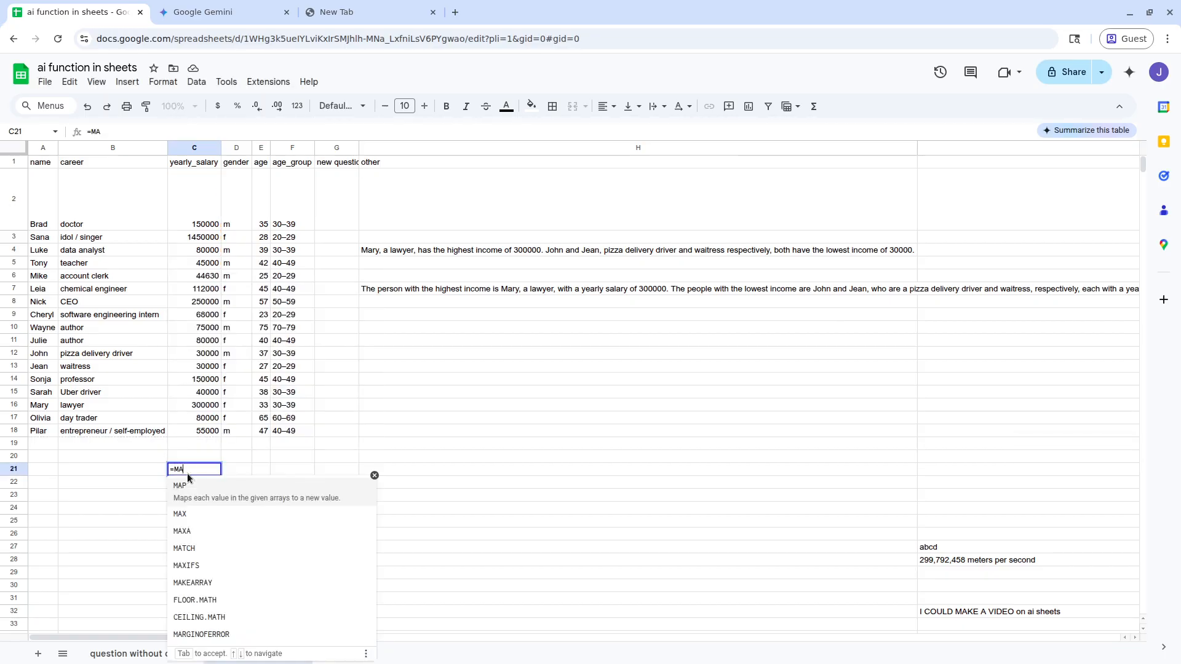
pyautogui.write('X(C2')
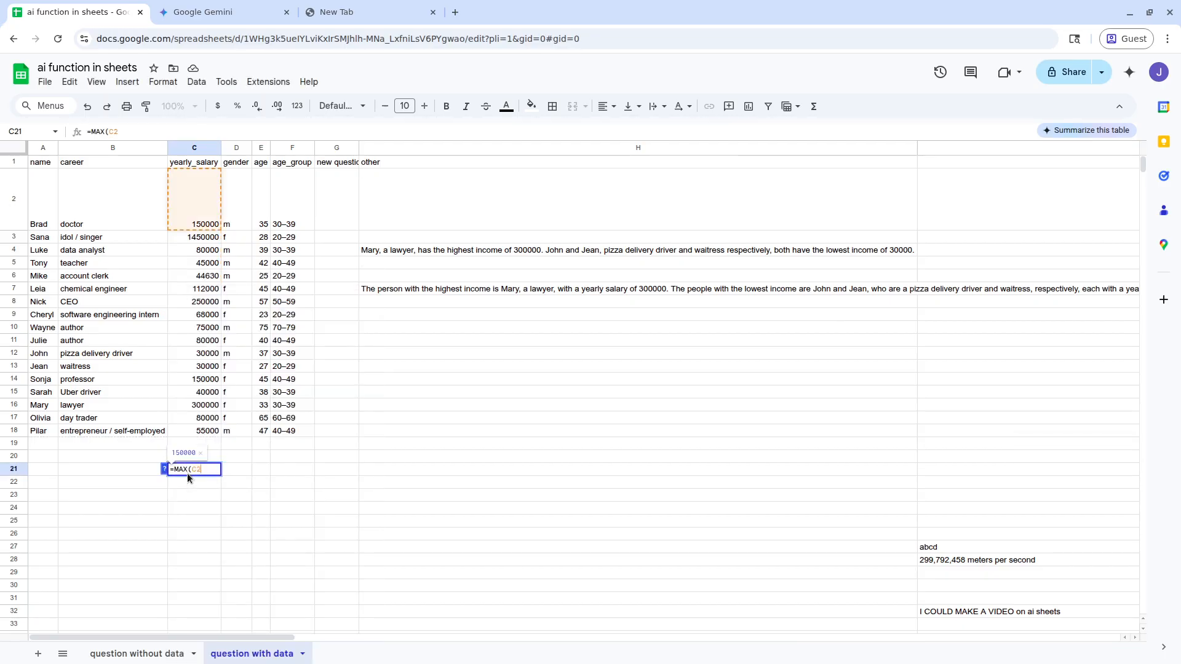
pyautogui.write(':C18)')
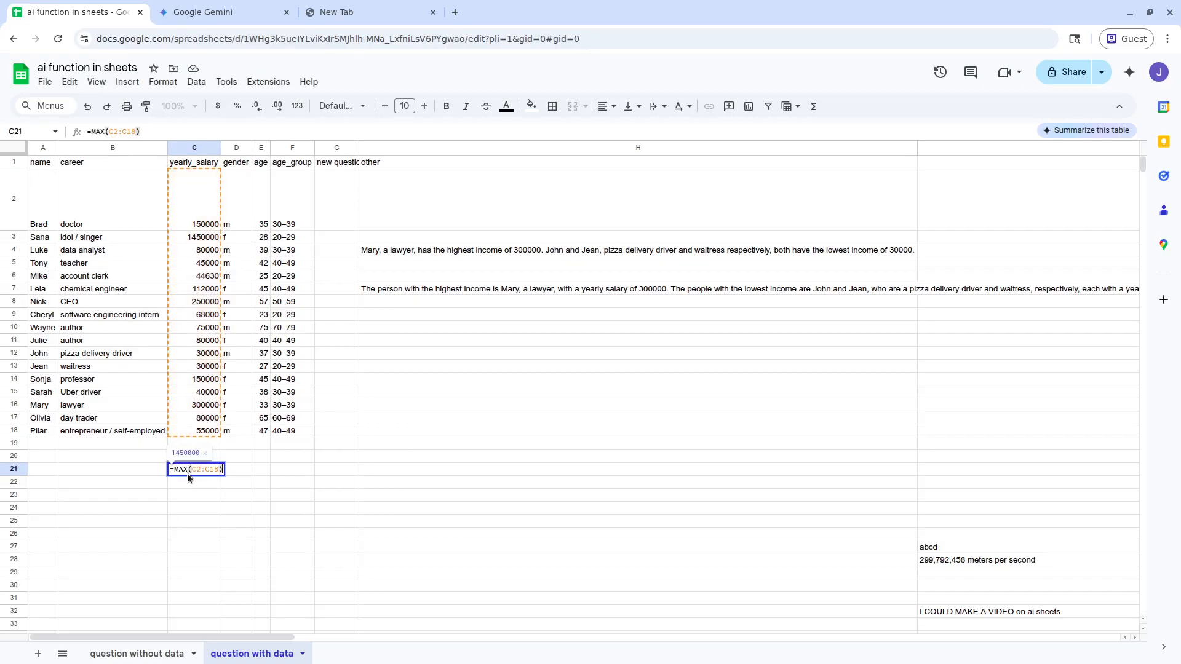
pyautogui.press('Return')
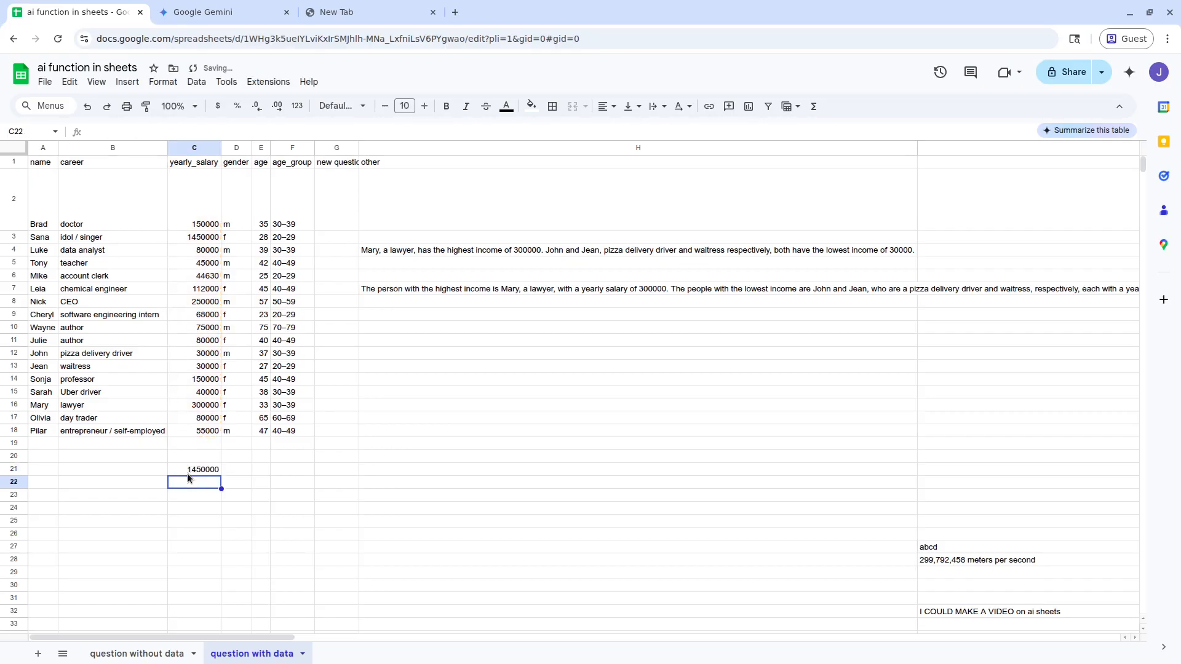
pyautogui.click(187, 474)
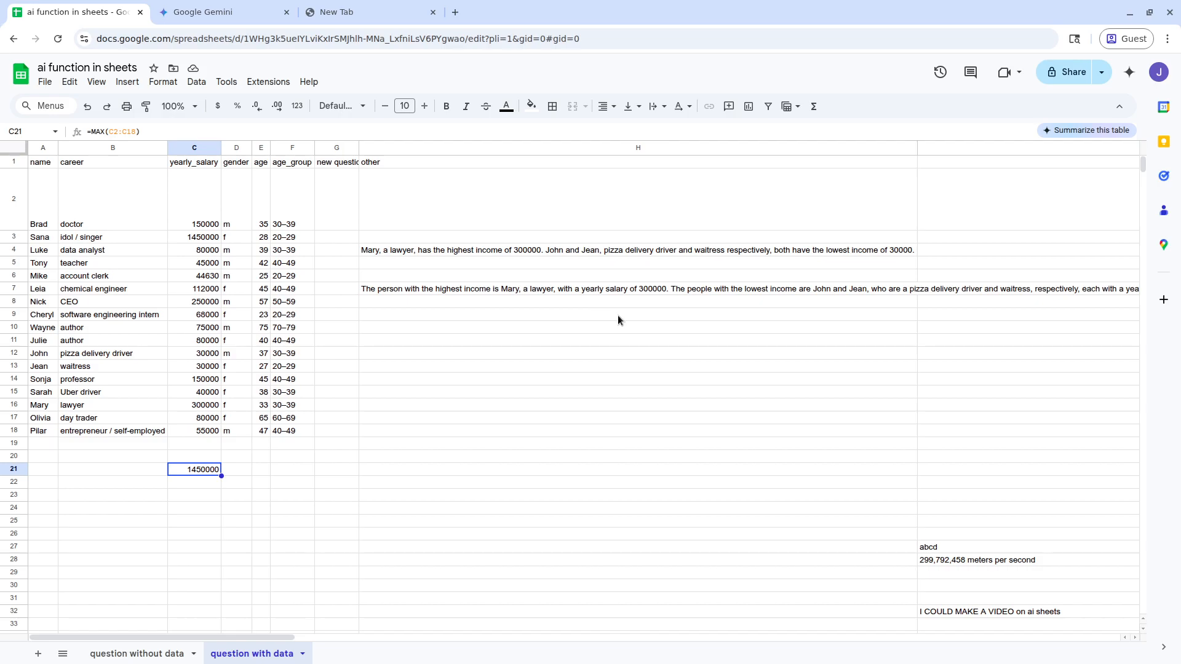
# Clear the leftover text from cells I20:I32.
pyautogui.moveTo(926, 457); pyautogui.dragTo(988, 614)
pyautogui.press('Delete')
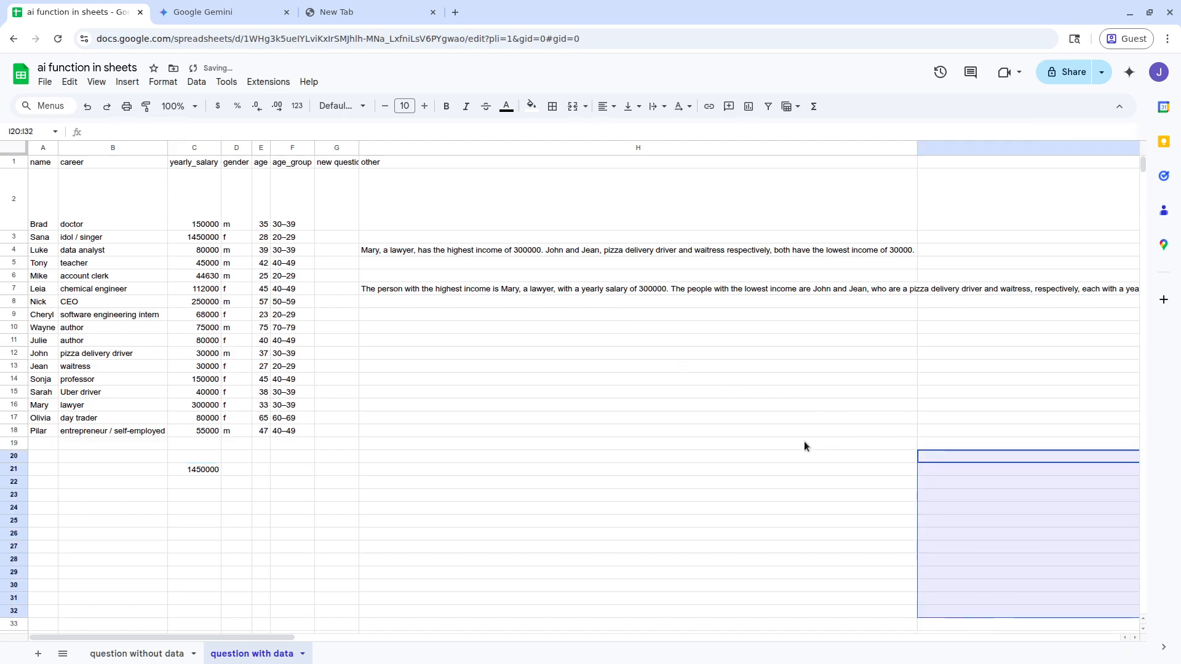
pyautogui.click(812, 440)
# Start an AI formula in H13 with the prompt "tell me the mean, median, max, minimum, and mode yearly_salary".
pyautogui.click(462, 366)
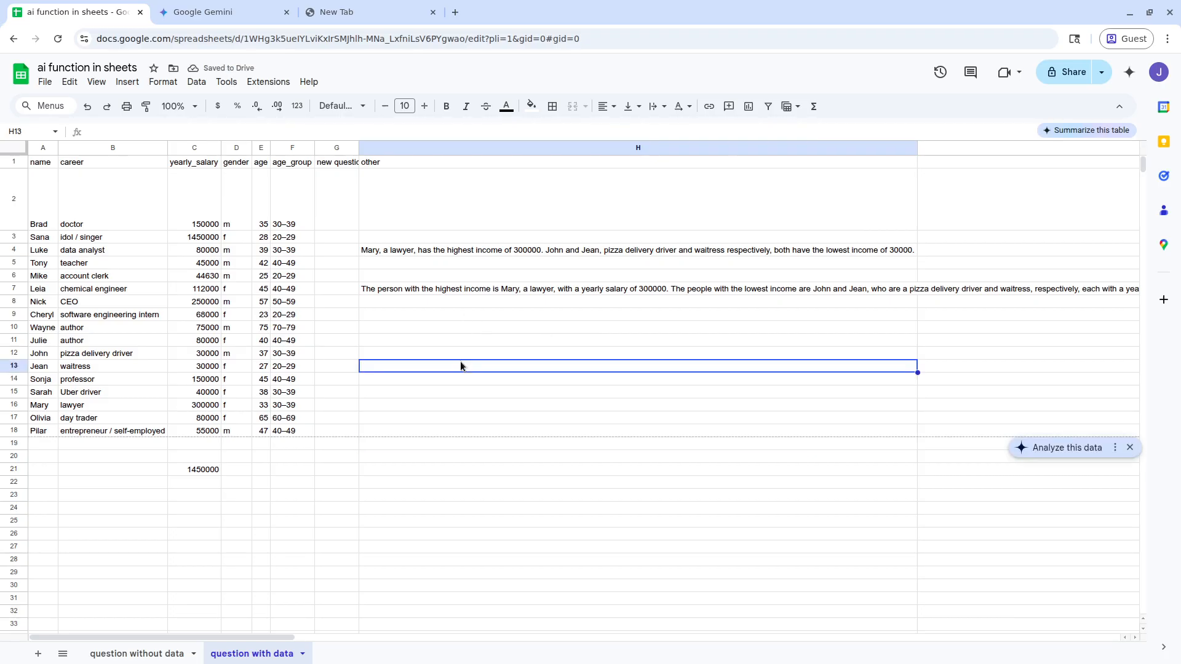
pyautogui.write('=')
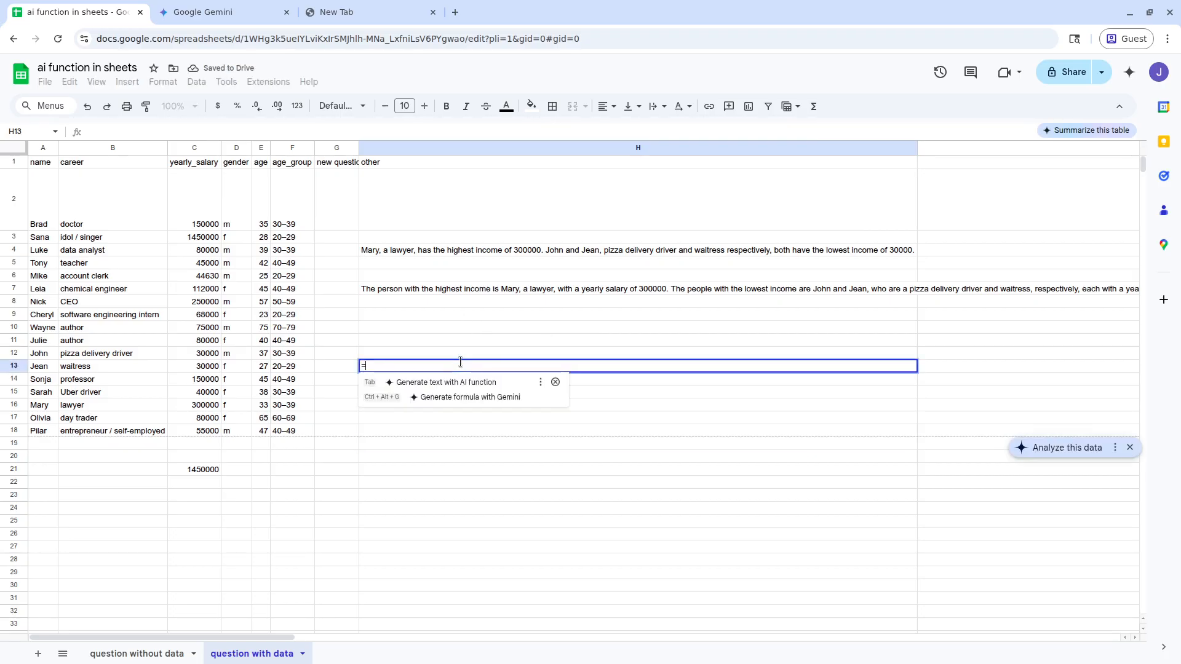
pyautogui.write('AI("')
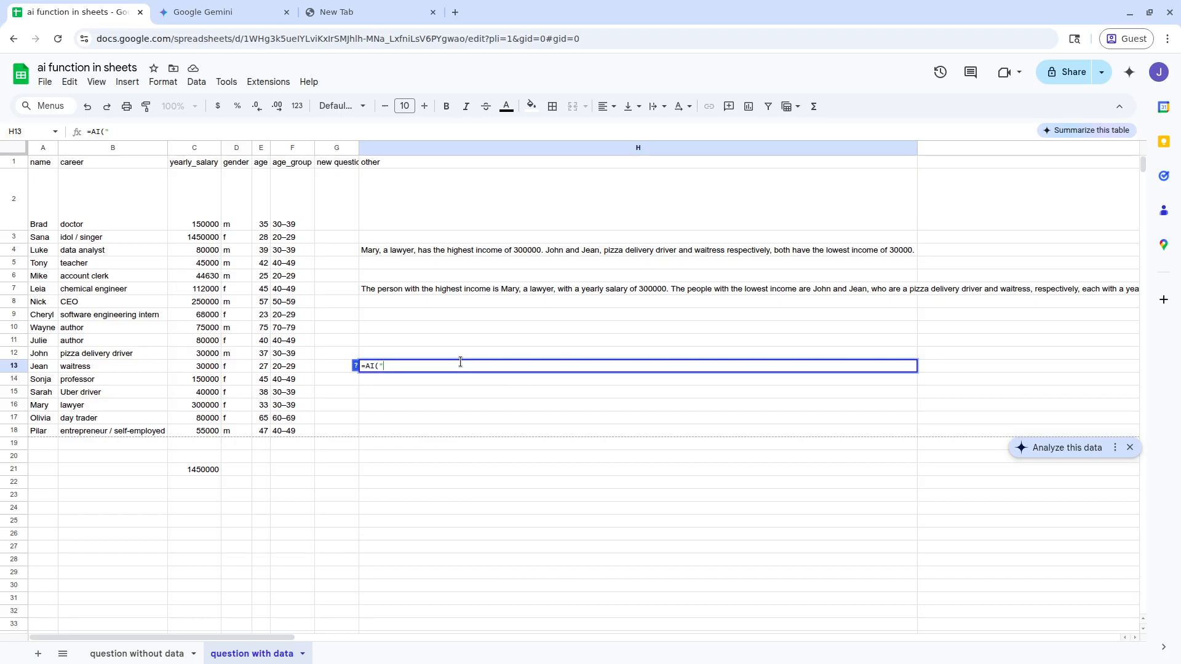
pyautogui.write('tell me the mean.')
pyautogui.write(' median, ma')
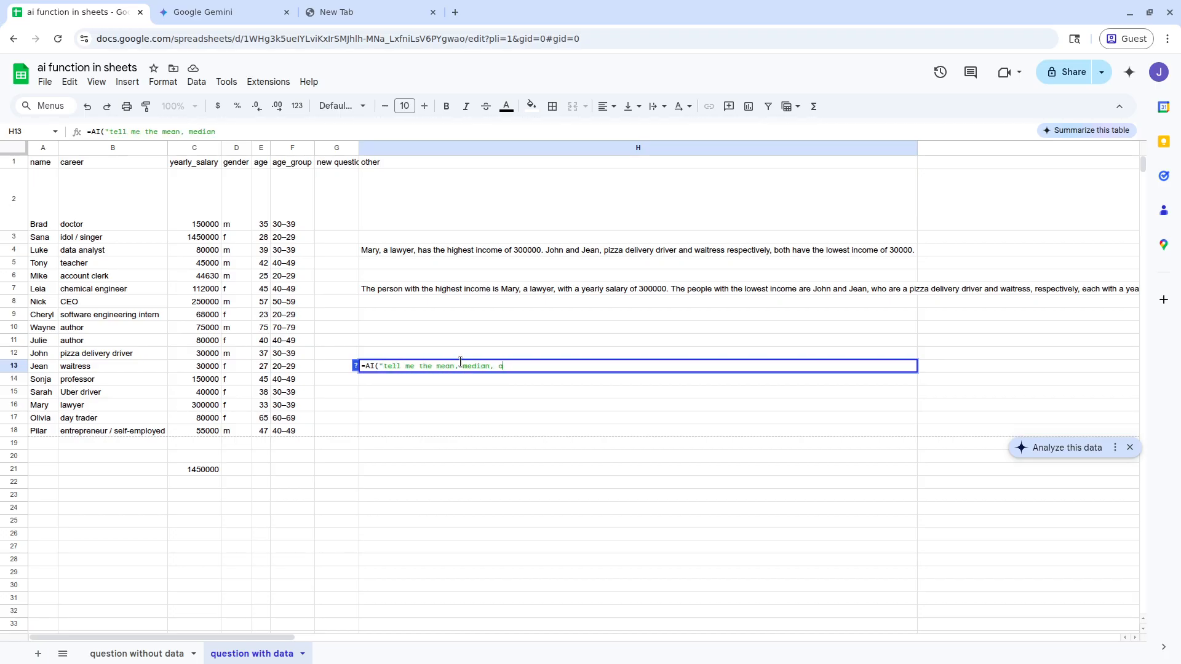
pyautogui.write('x, minimum, and mod s')
pyautogui.press('BackSpace')
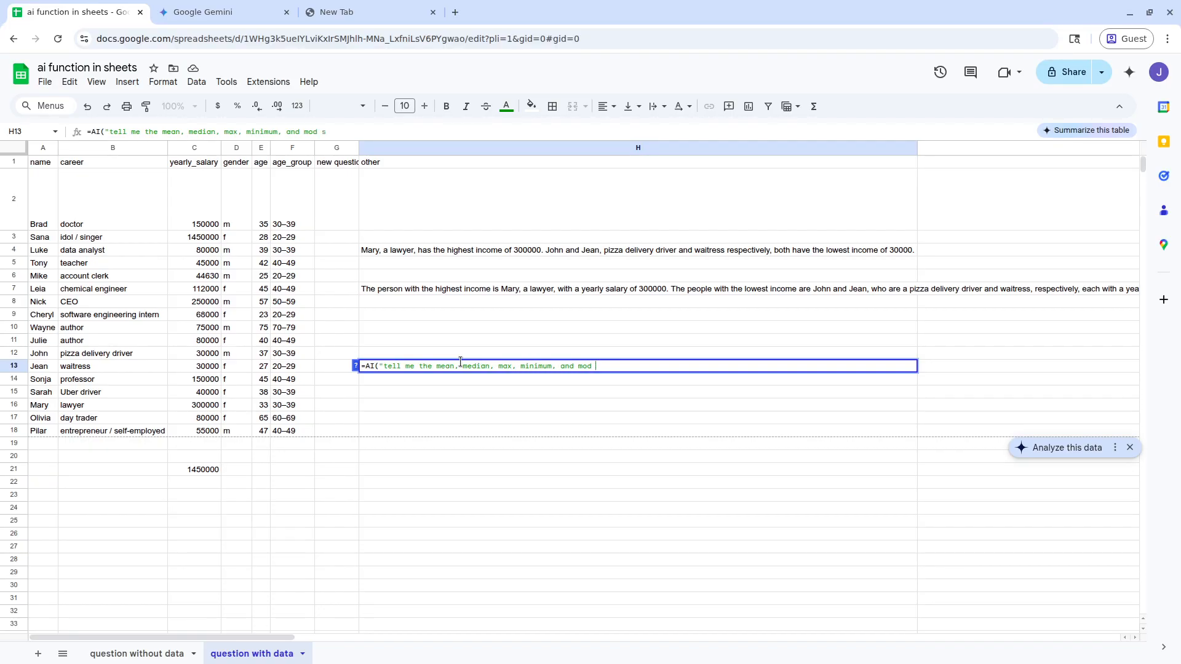
pyautogui.write('yearly_salary", ')
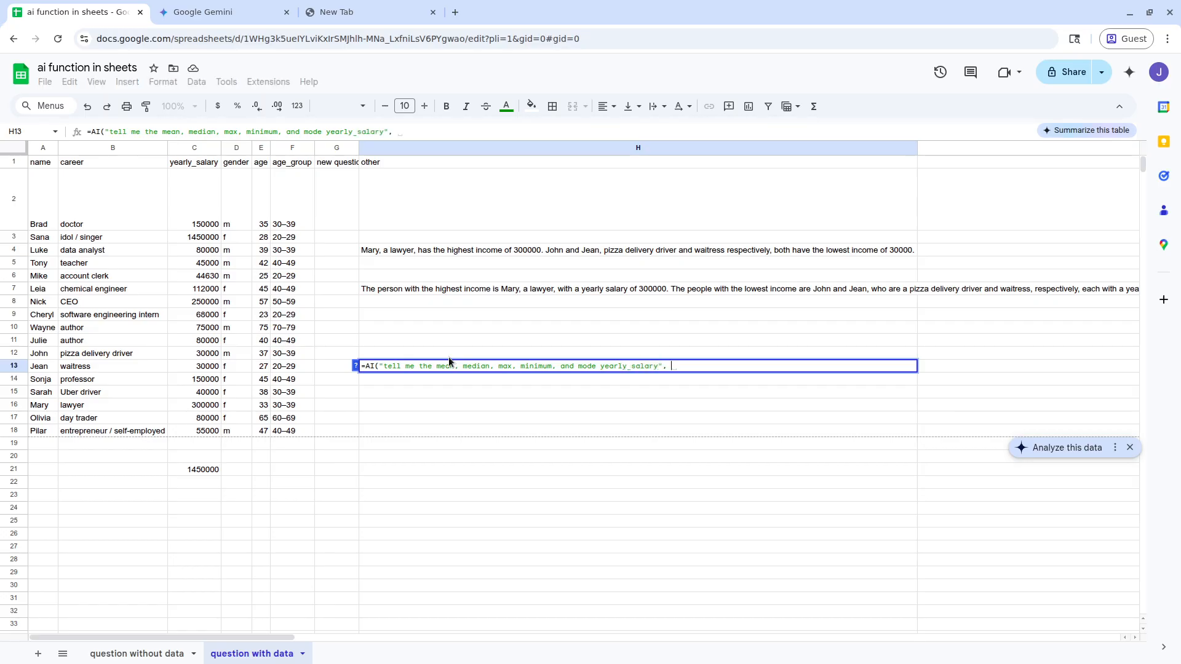
# Complete H13's AI formula with the range A1:F18 and generate the answer.
pyautogui.write('A1:')
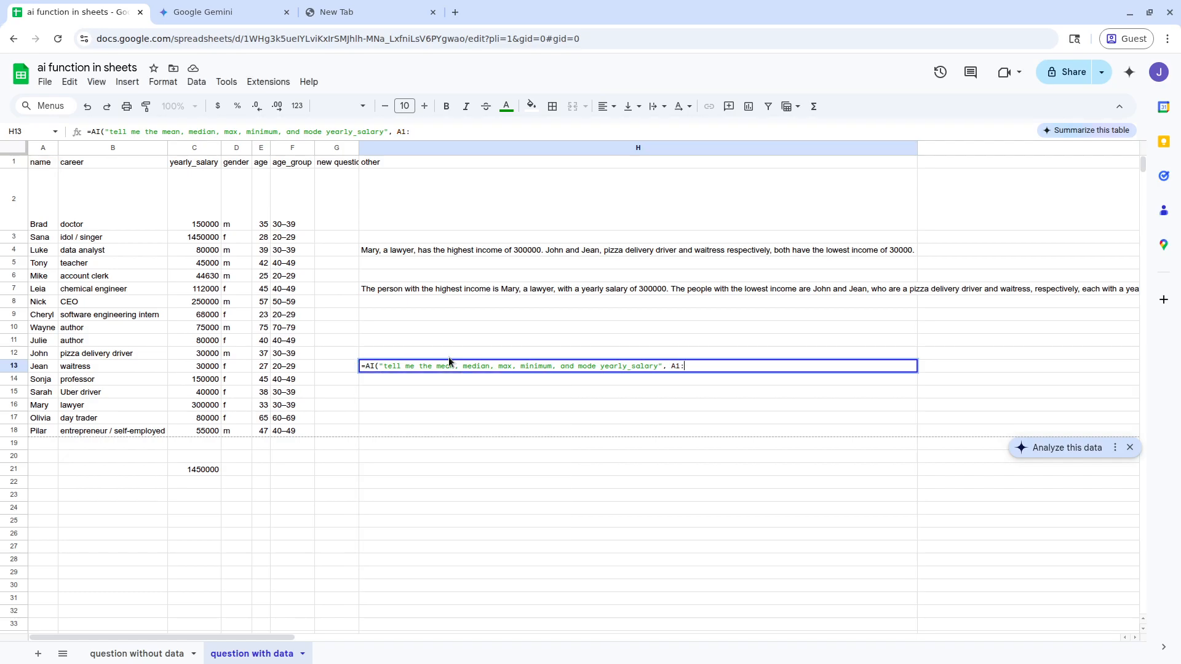
pyautogui.write('F18')
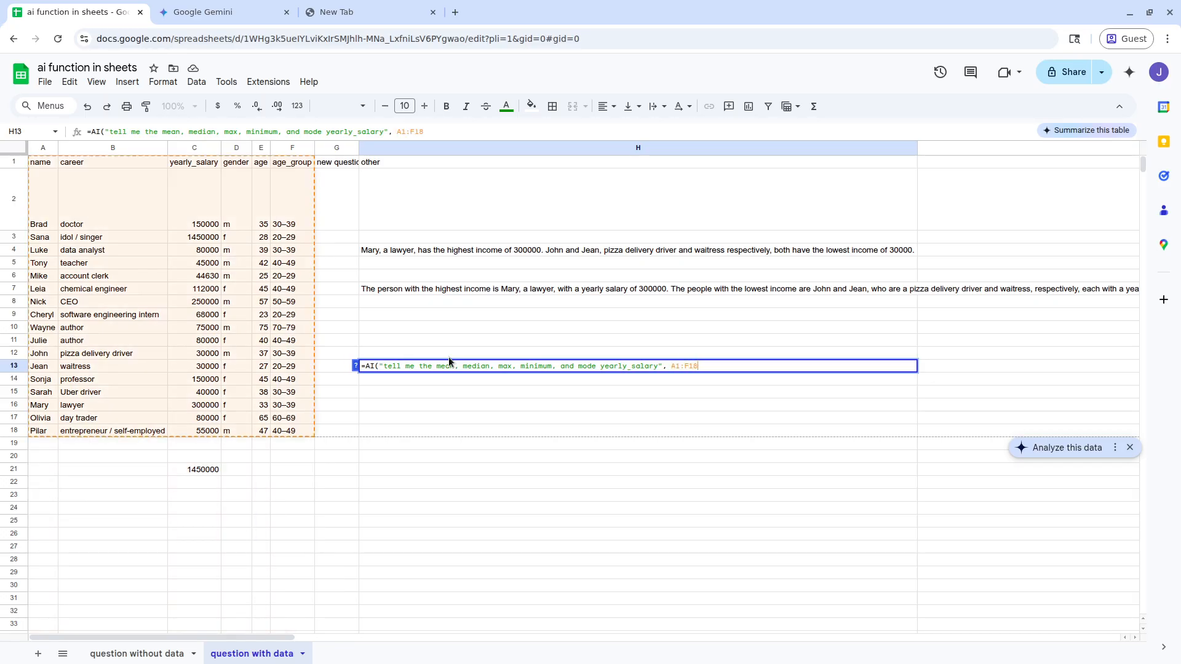
pyautogui.write(')')
pyautogui.press('Return')
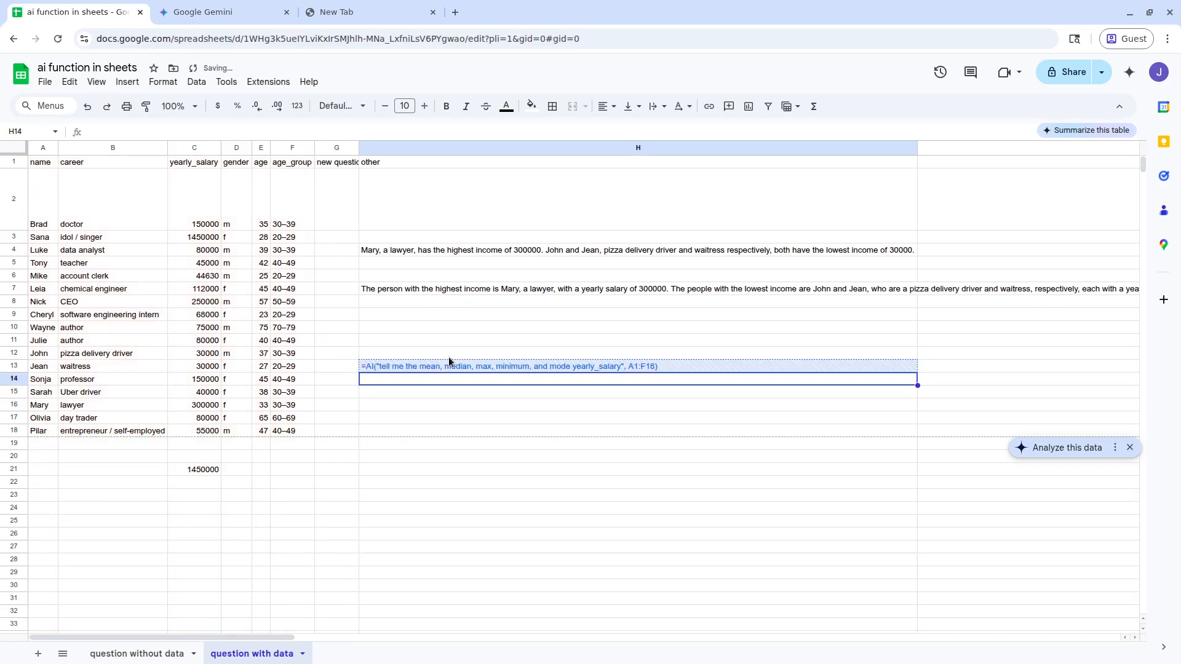
pyautogui.click(433, 367)
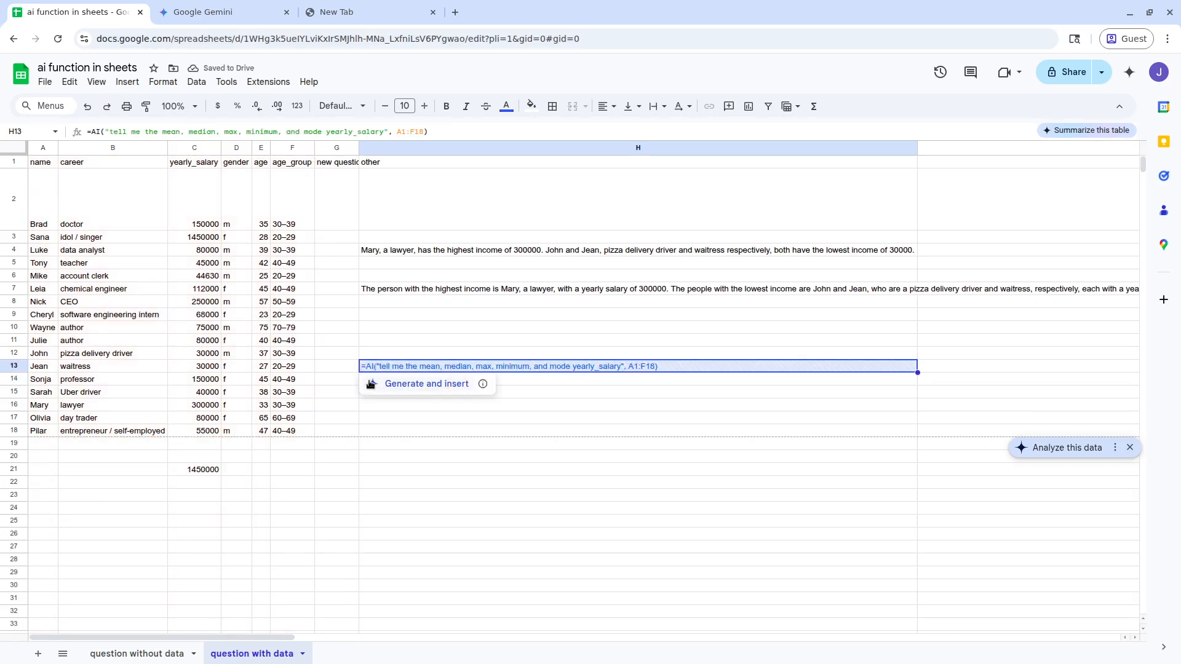
pyautogui.click(391, 386)
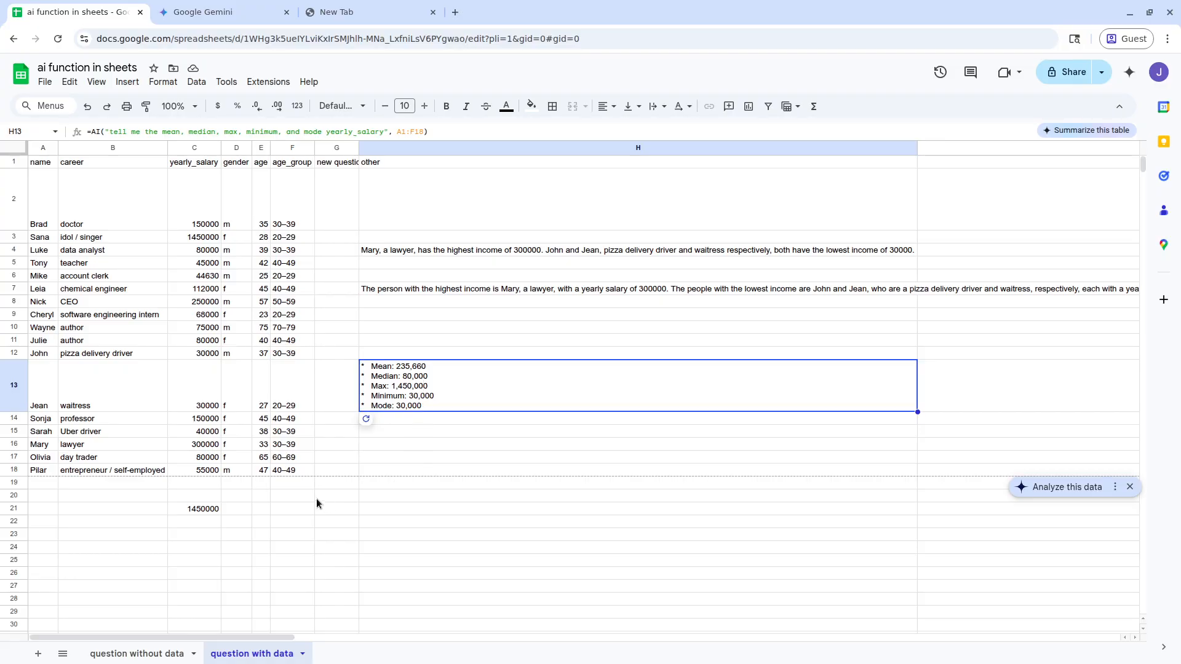
# Enter an AVERAGE formula for the yearly salaries in C23, written as =AVERAGE(C2:C18()).
pyautogui.click(195, 536)
pyautogui.write('=A')
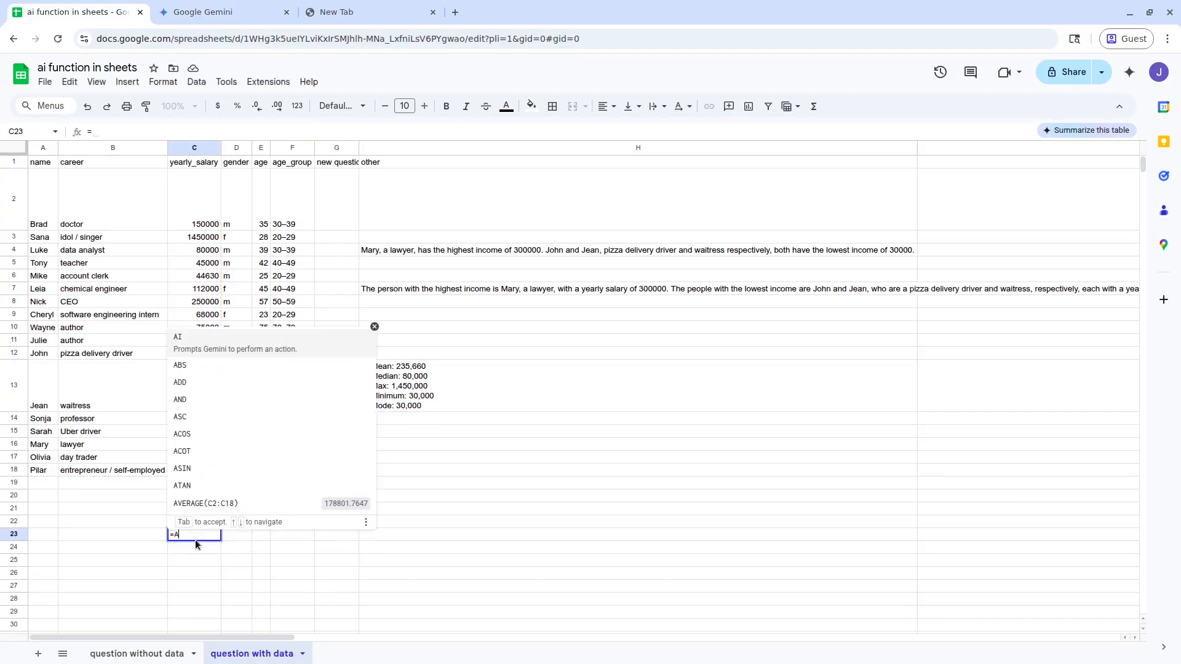
pyautogui.write('VERAGE(')
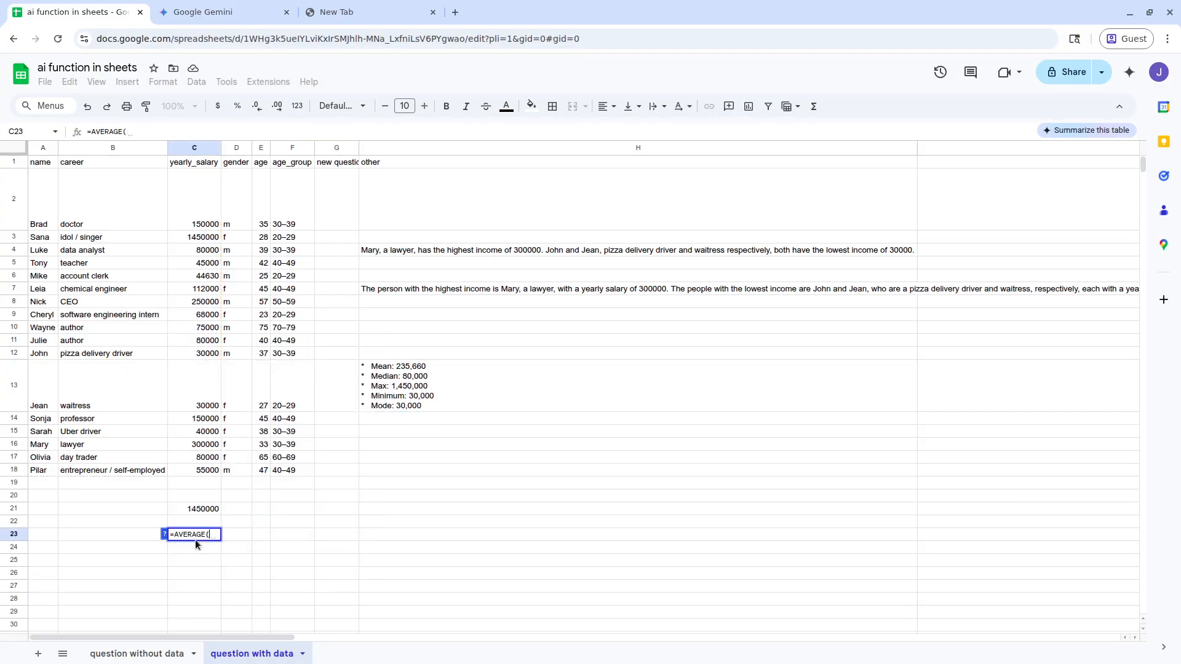
pyautogui.write('C2:C')
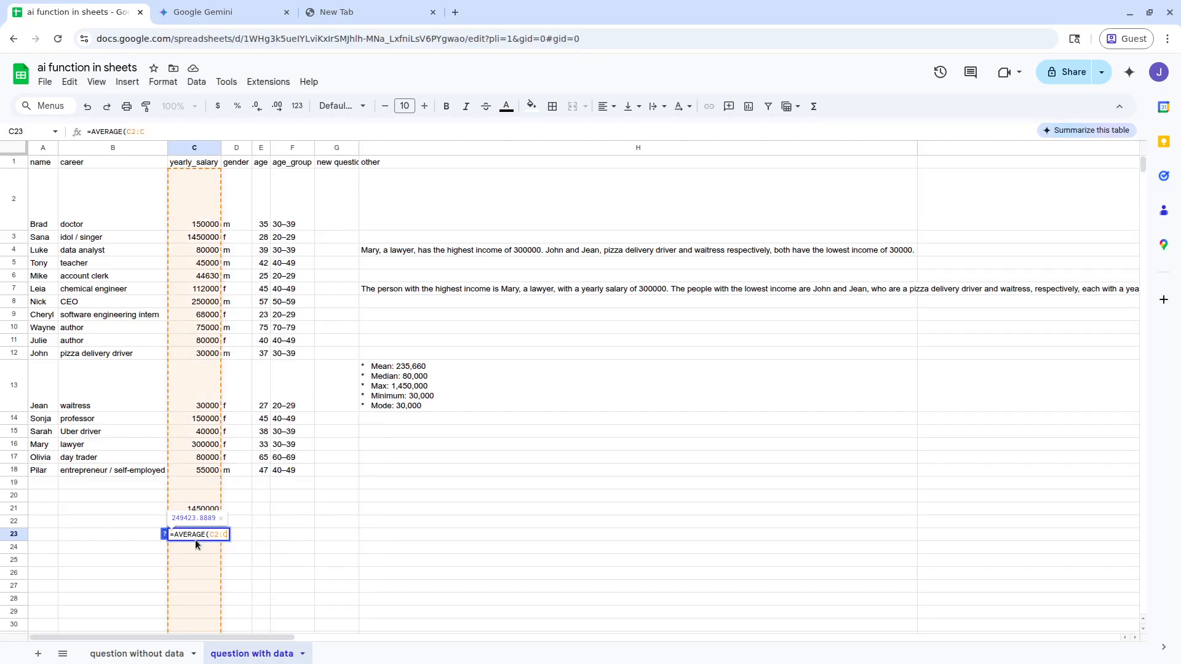
pyautogui.write('18()')
pyautogui.press('Return')
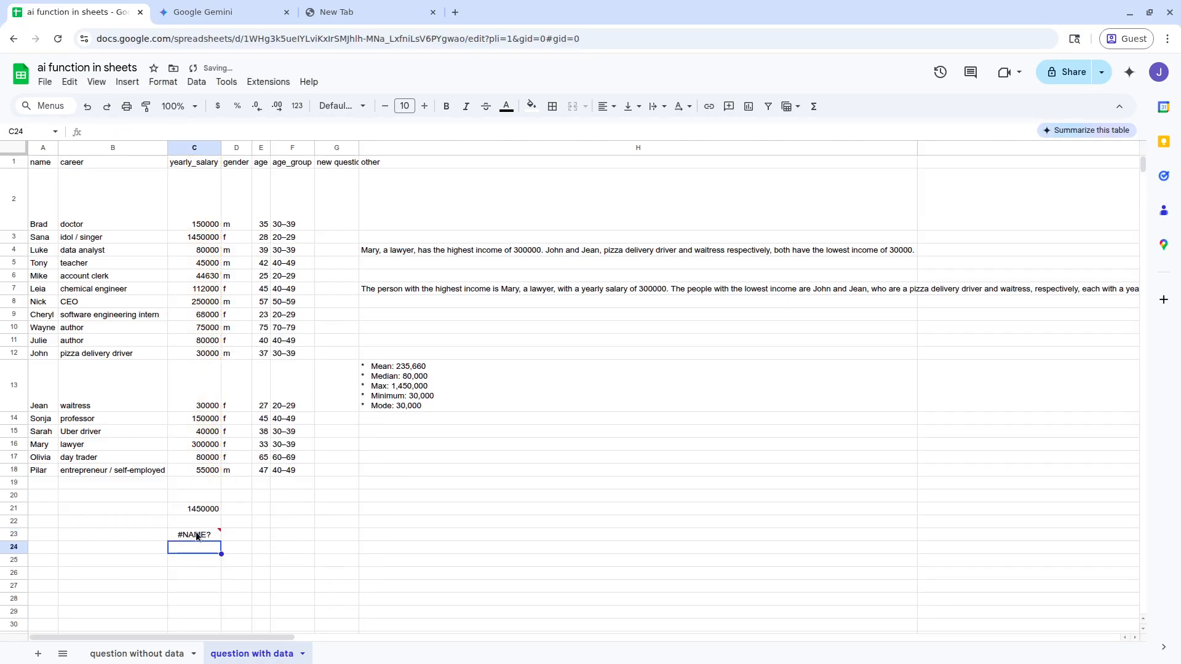
# Correct C23's formula to =AVERAGE(C2:C18) by removing the stray inner parentheses.
pyautogui.click(197, 535)
pyautogui.doubleClick(197, 536)
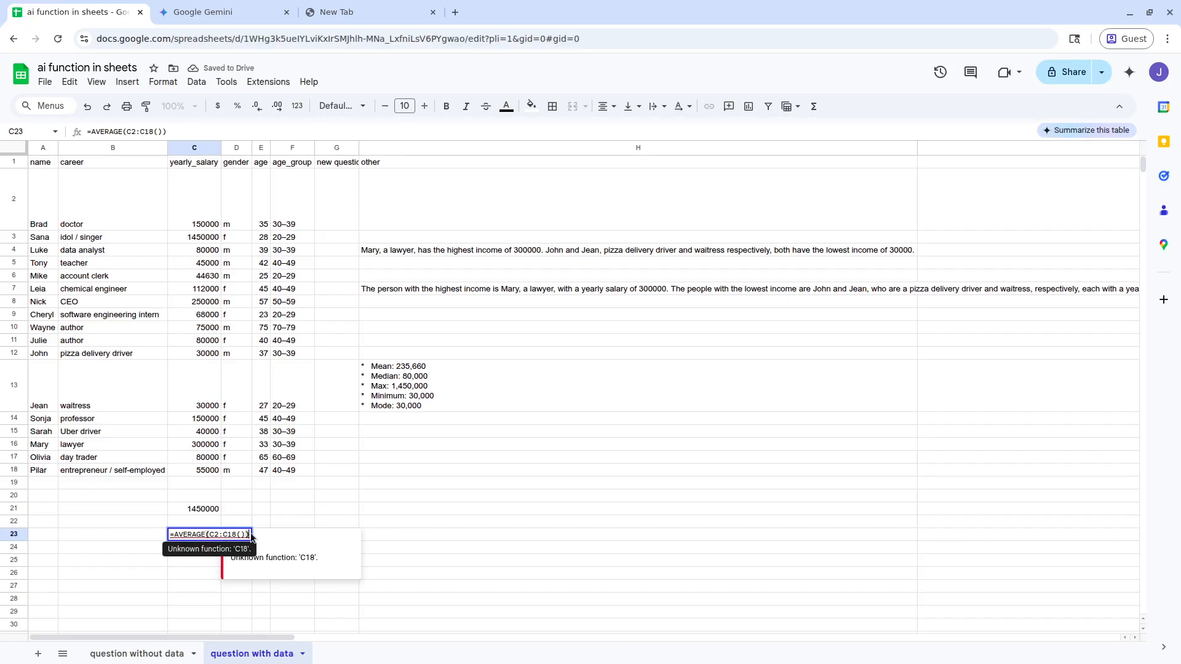
pyautogui.press('BackSpace')
pyautogui.press('BackSpace')
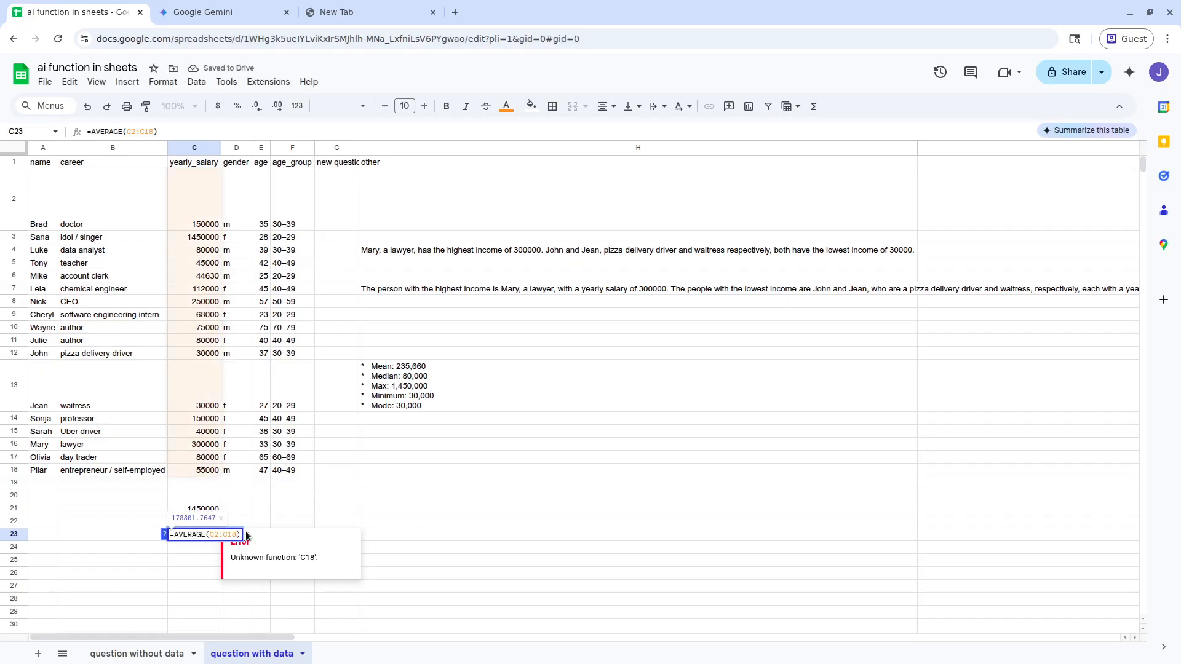
pyautogui.press('Return')
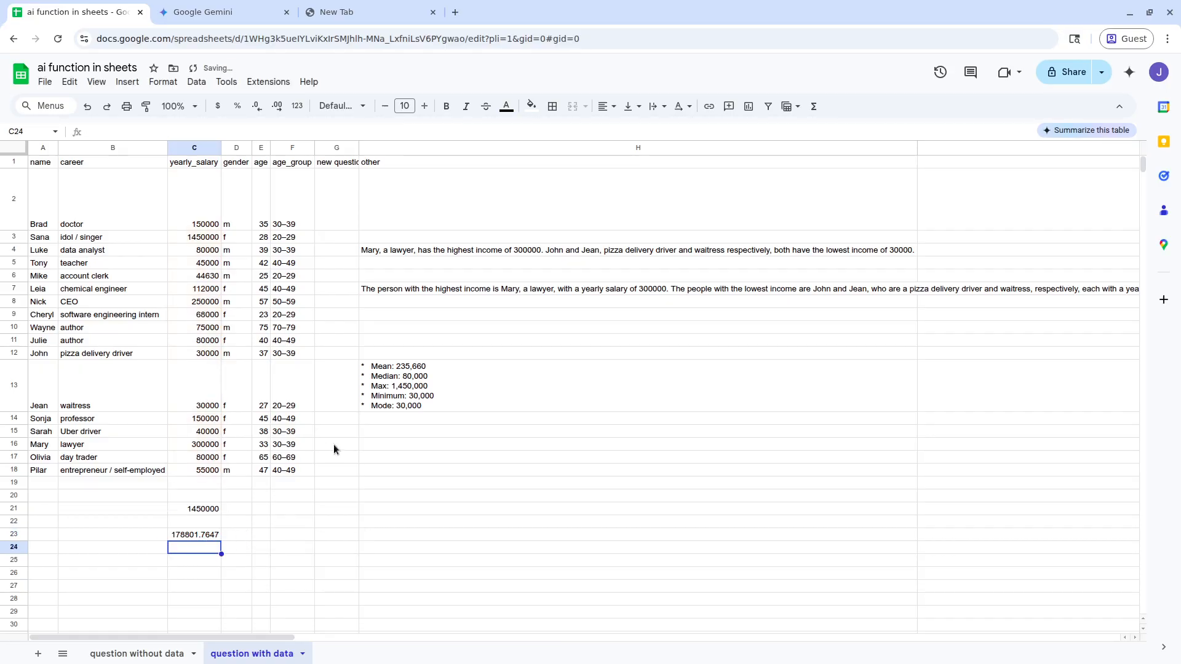
# Calculate the median of the yearly salaries in C24 with a MEDIAN formula starting from C2.
pyautogui.doubleClick(196, 535)
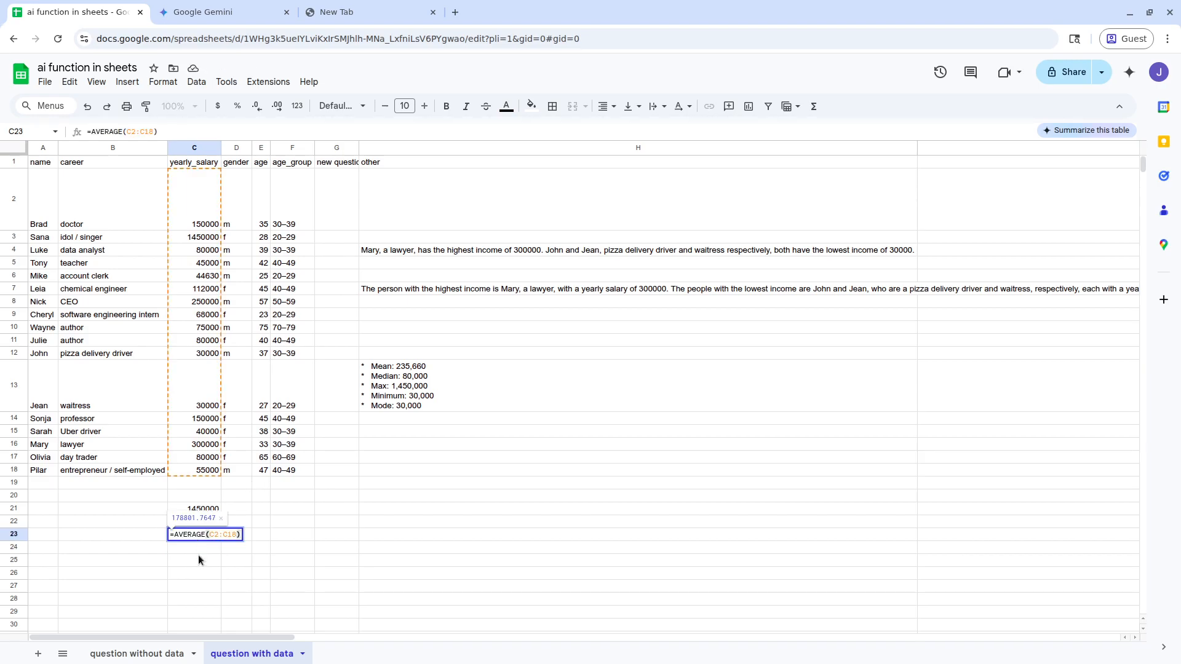
pyautogui.click(198, 555)
pyautogui.click(197, 547)
pyautogui.write('=MEDIAN(C1')
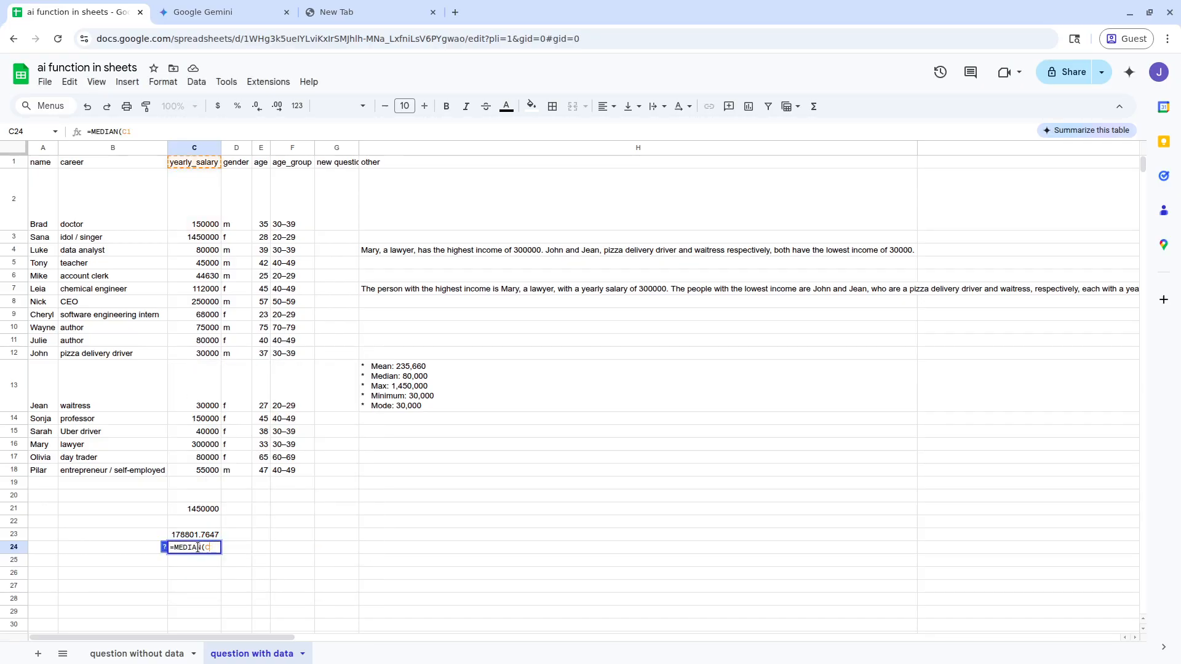
pyautogui.press('BackSpace')
pyautogui.write('2:')
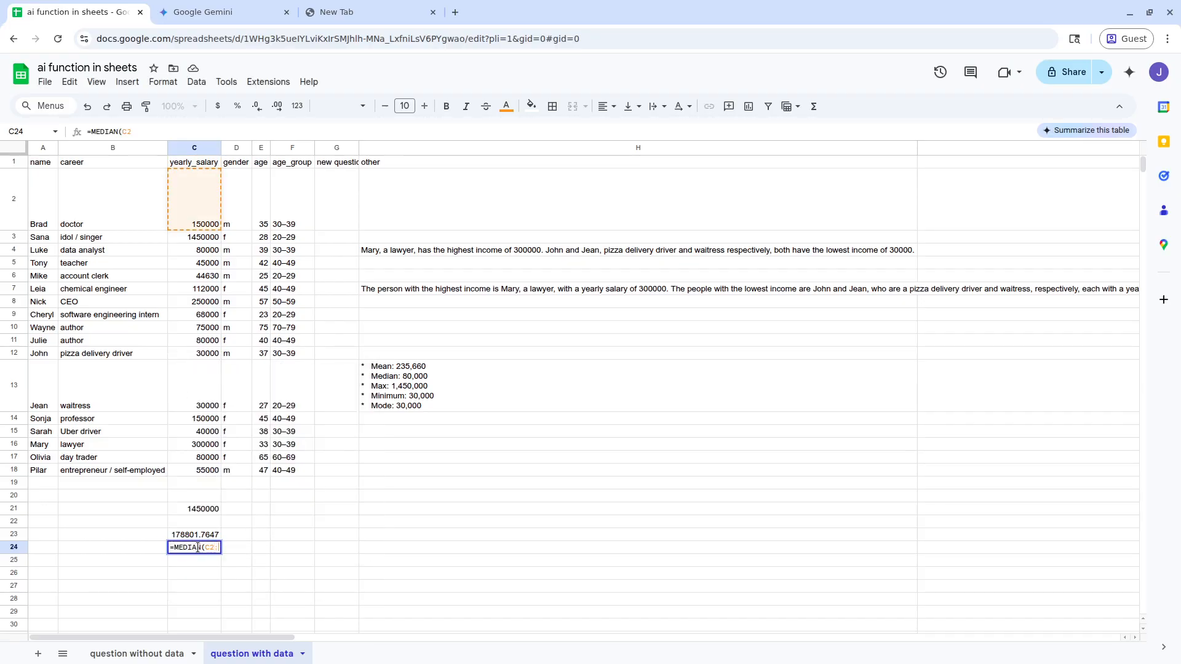
pyautogui.write('C)')
pyautogui.press('Return')
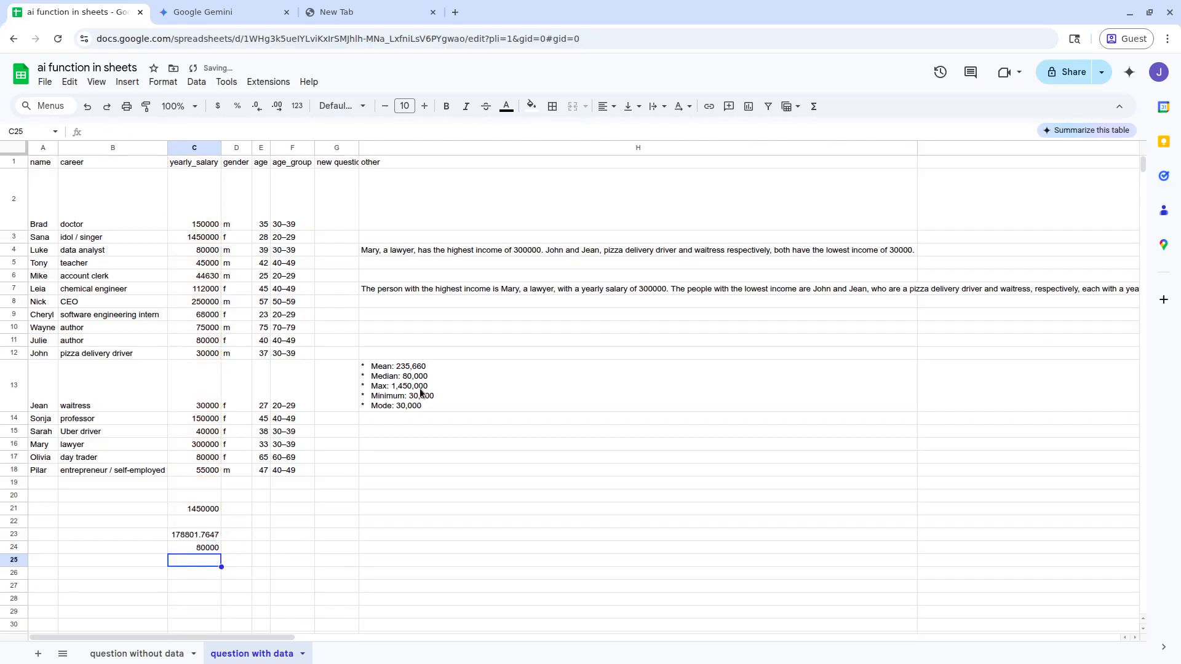
# Compare the AVERAGE formula in C23 with the AI formula and its answer in H13.
pyautogui.doubleClick(212, 534)
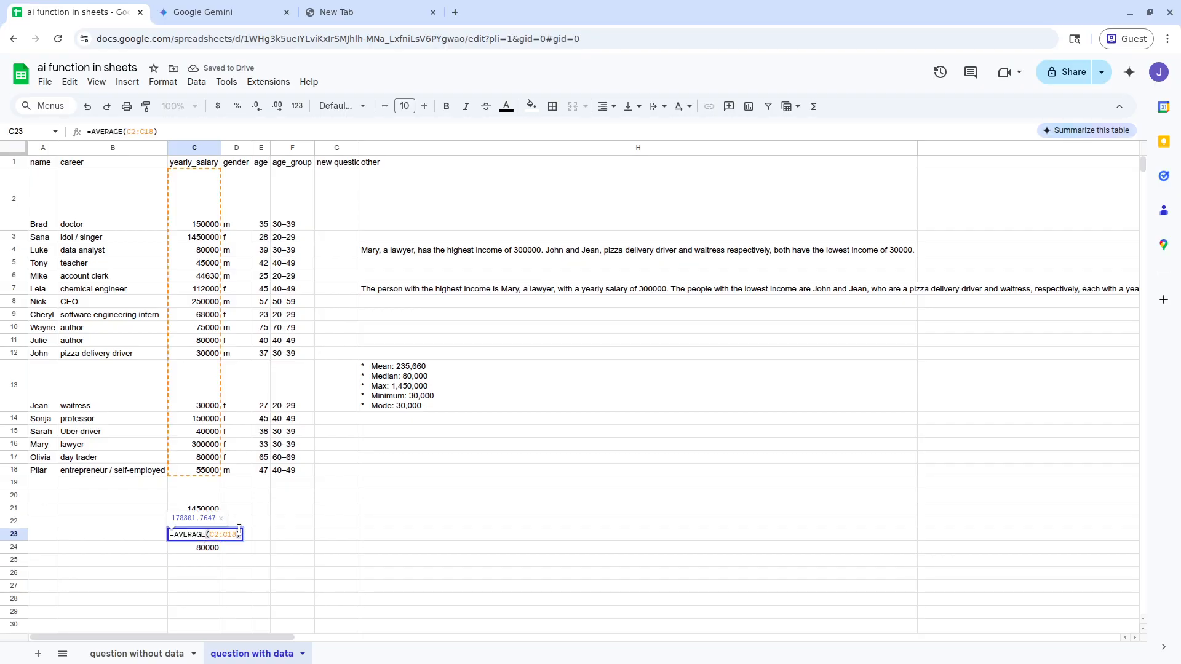
pyautogui.click(313, 534)
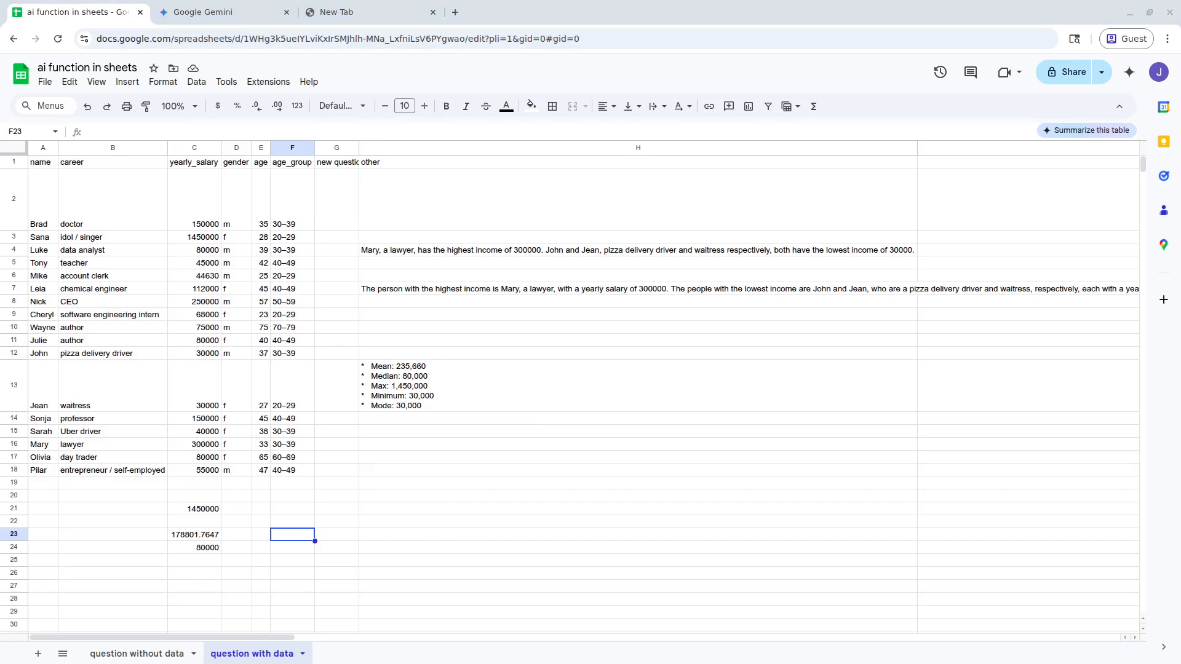
pyautogui.doubleClick(387, 405)
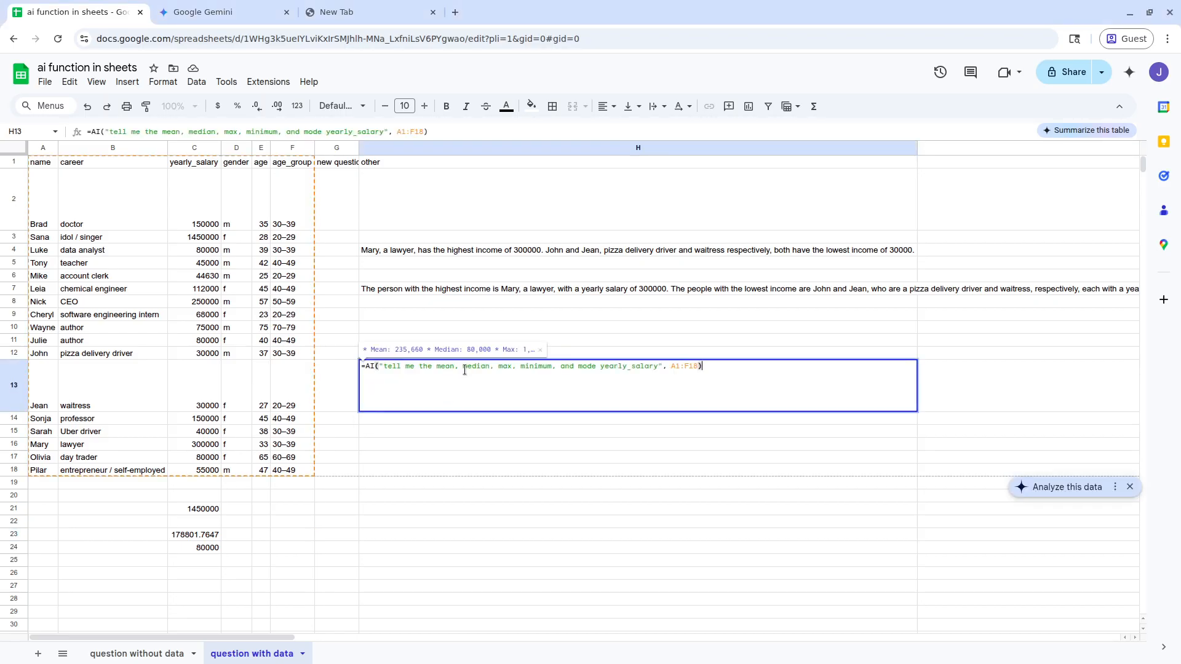
pyautogui.click(207, 574)
pyautogui.write('=MIN(')
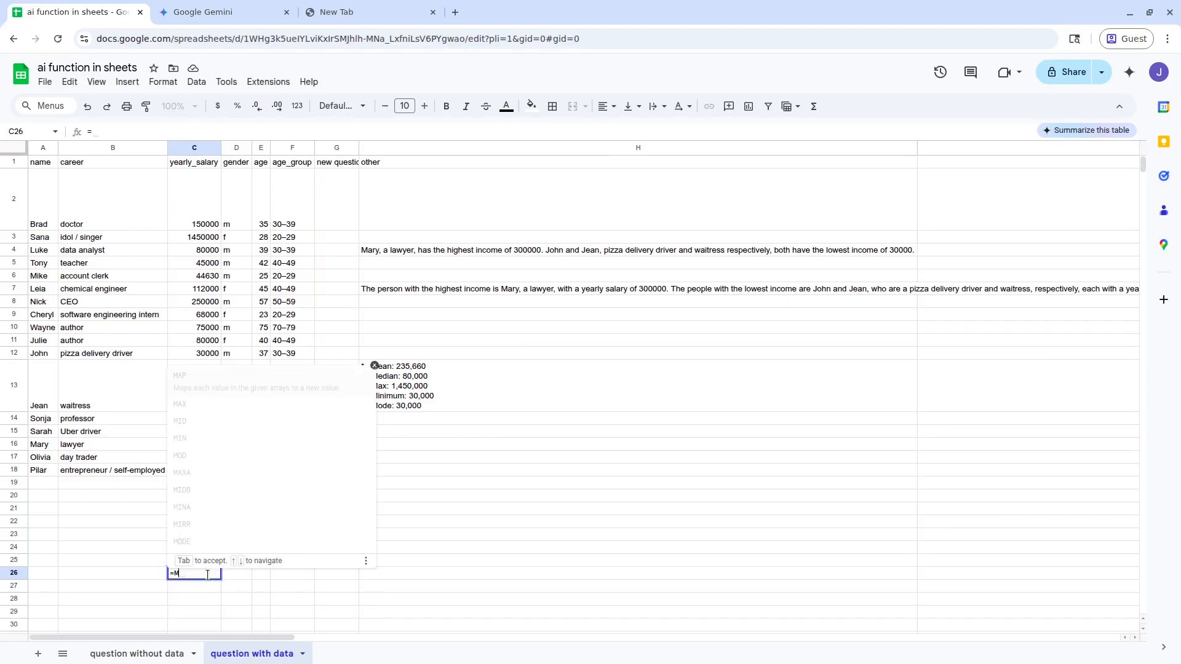
pyautogui.press('BackSpace')
pyautogui.press('BackSpace')
pyautogui.press('BackSpace')
pyautogui.press('BackSpace')
pyautogui.press('BackSpace')
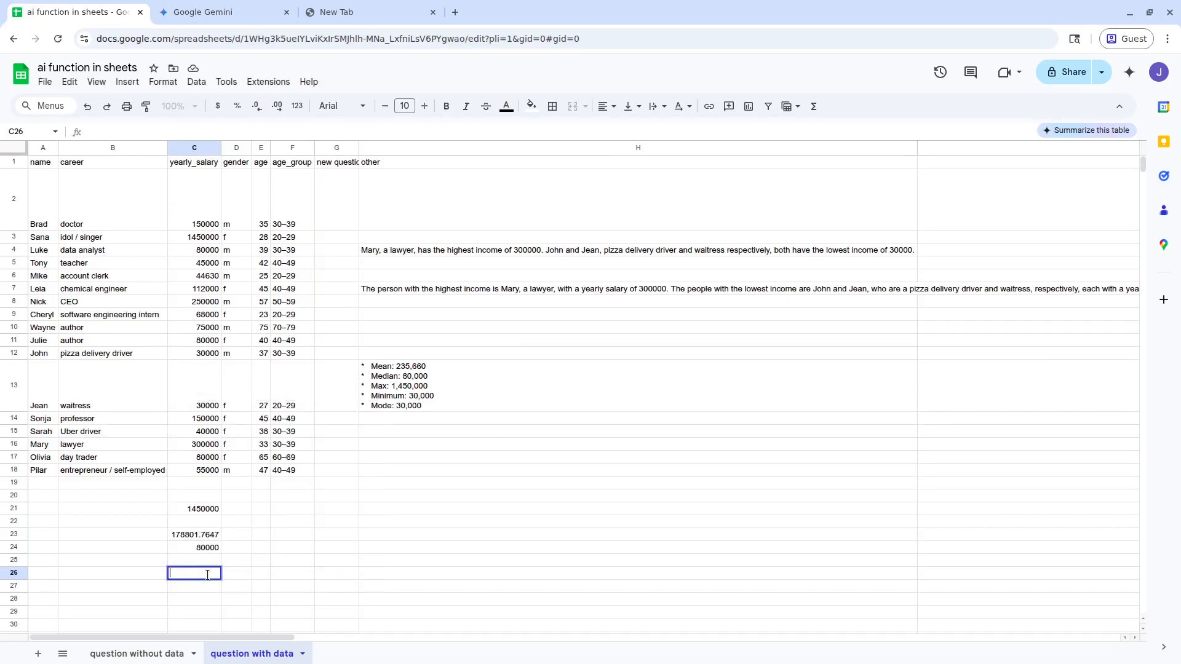
# Review the MAX formula in C21 and the range used by the AVERAGE formula in C23.
pyautogui.click(194, 508)
pyautogui.doubleClick(195, 508)
pyautogui.click(224, 526)
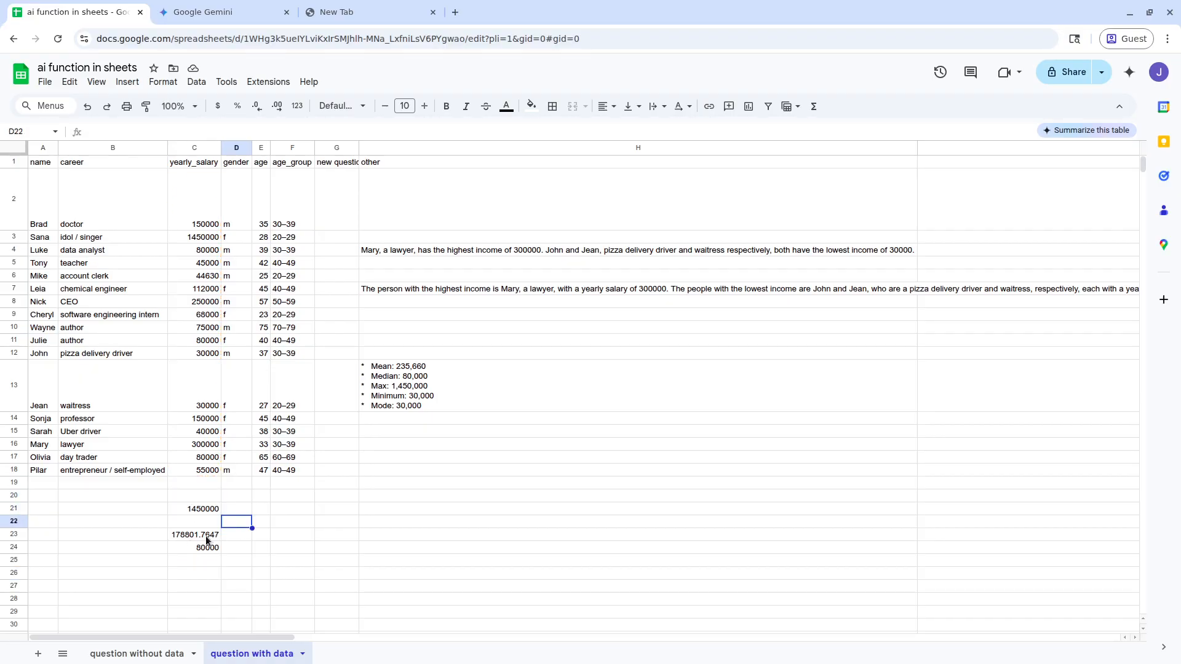
pyautogui.doubleClick(205, 536)
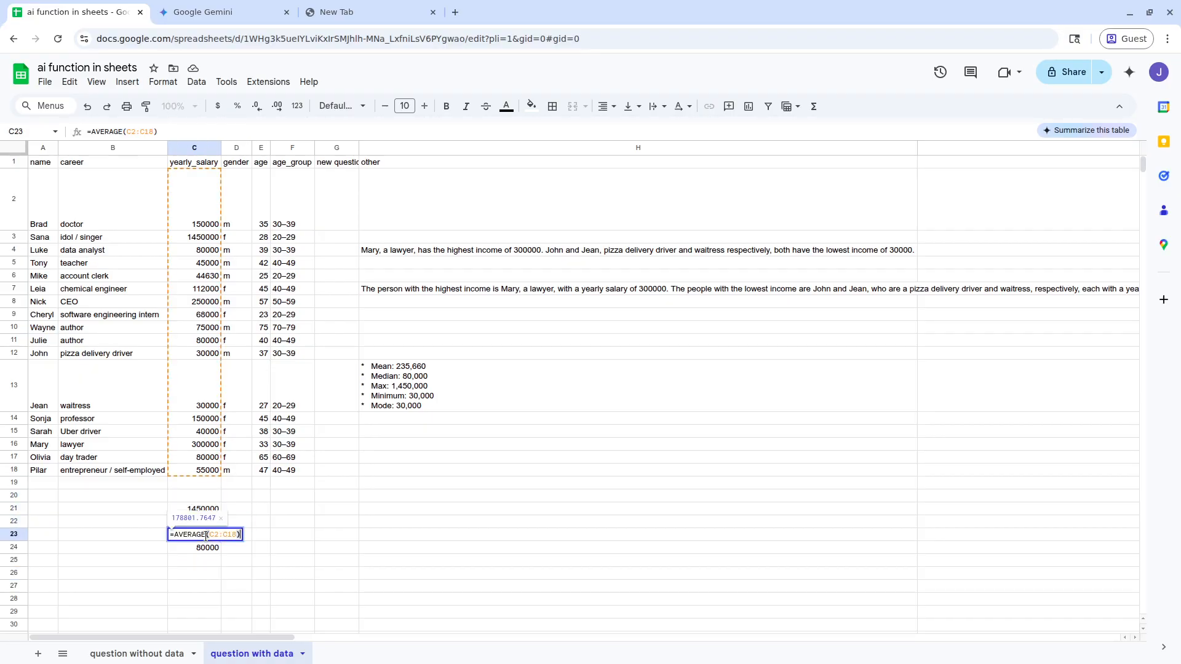
# Leave the AVERAGE formula in C23 unchanged and calculate the mode of the yearly salaries in C26 with =MODE(C2:C18).
pyautogui.click(260, 535)
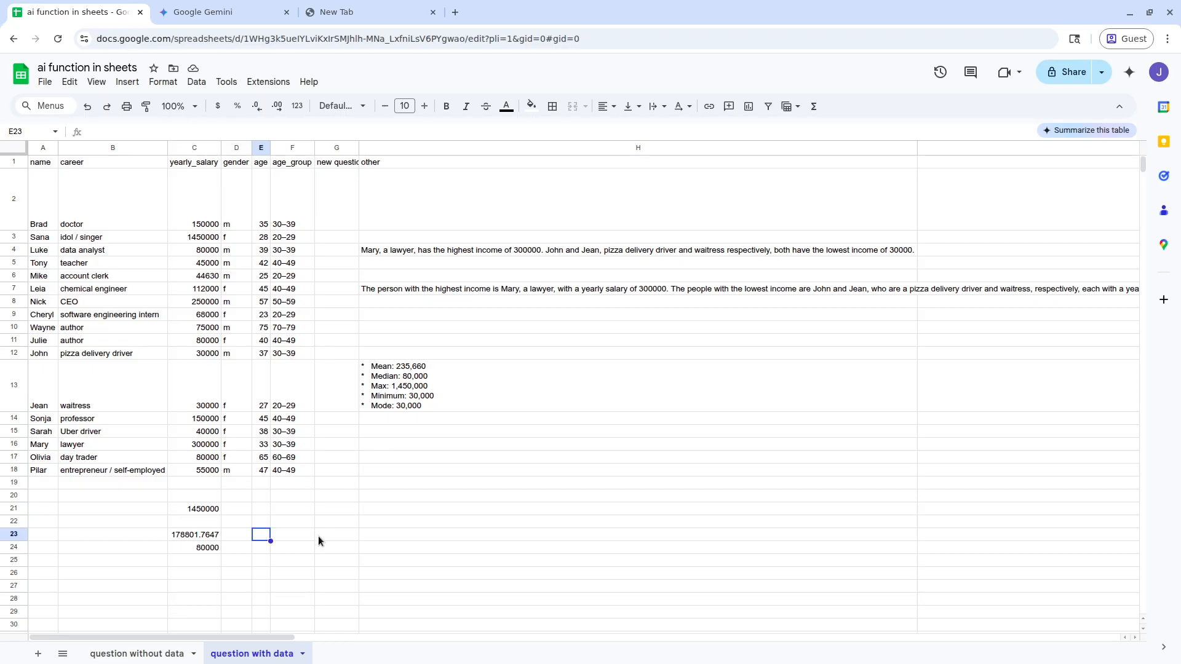
pyautogui.click(205, 571)
pyautogui.write('=')
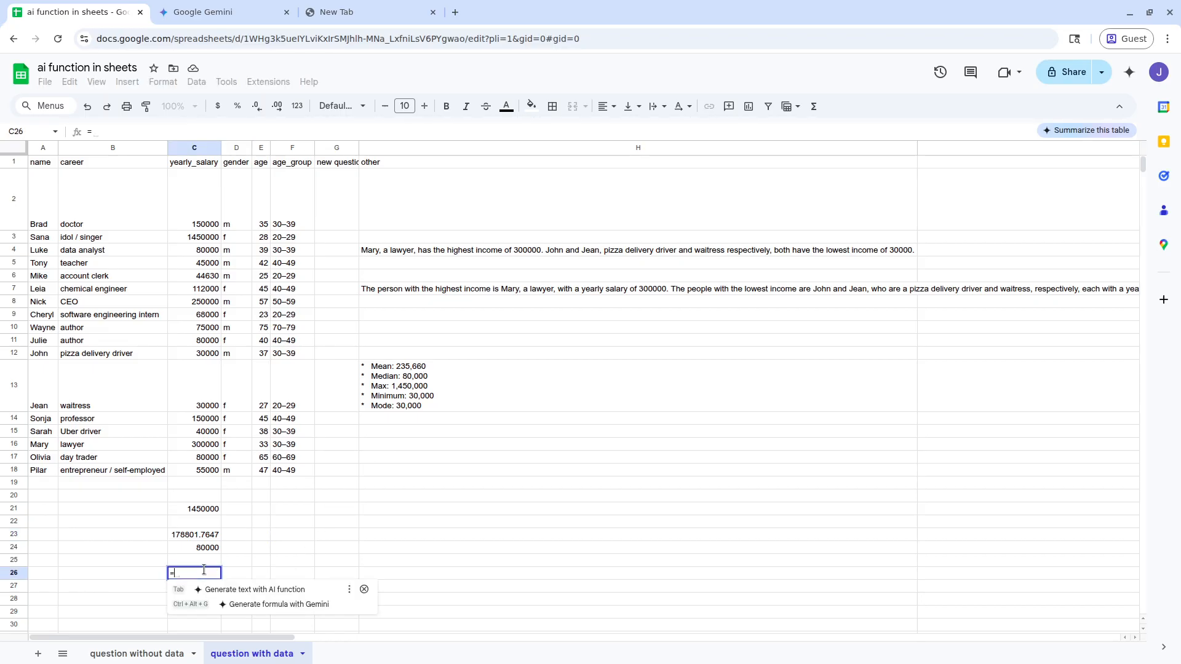
pyautogui.write('MODE(')
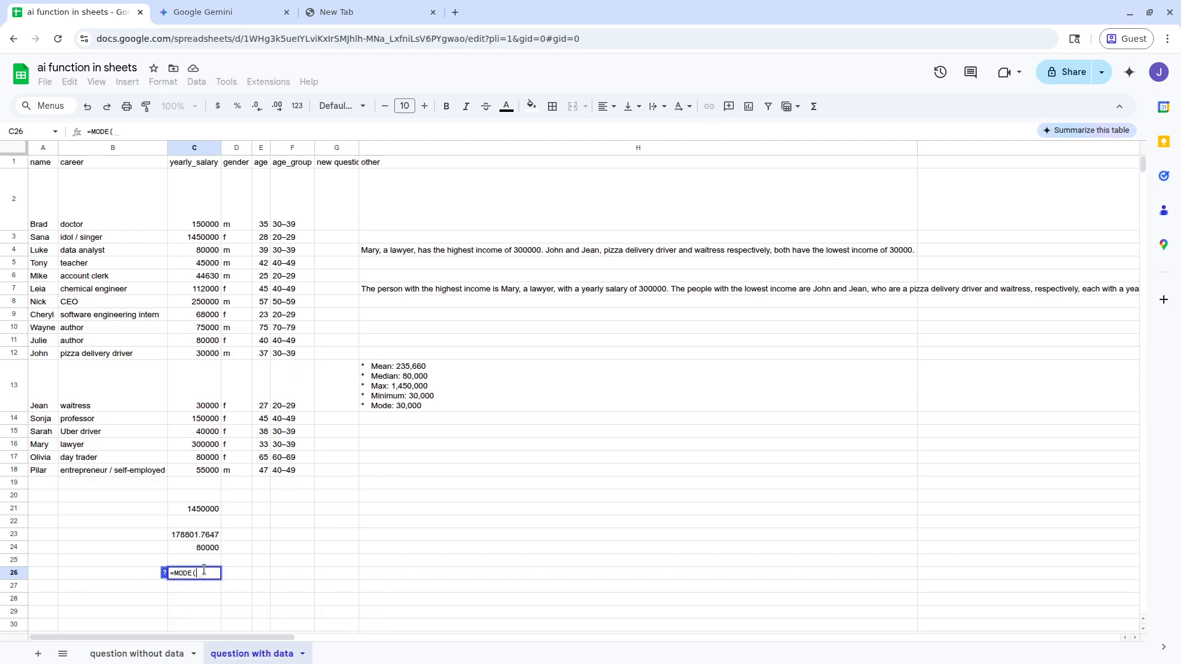
pyautogui.write('C2:C18)')
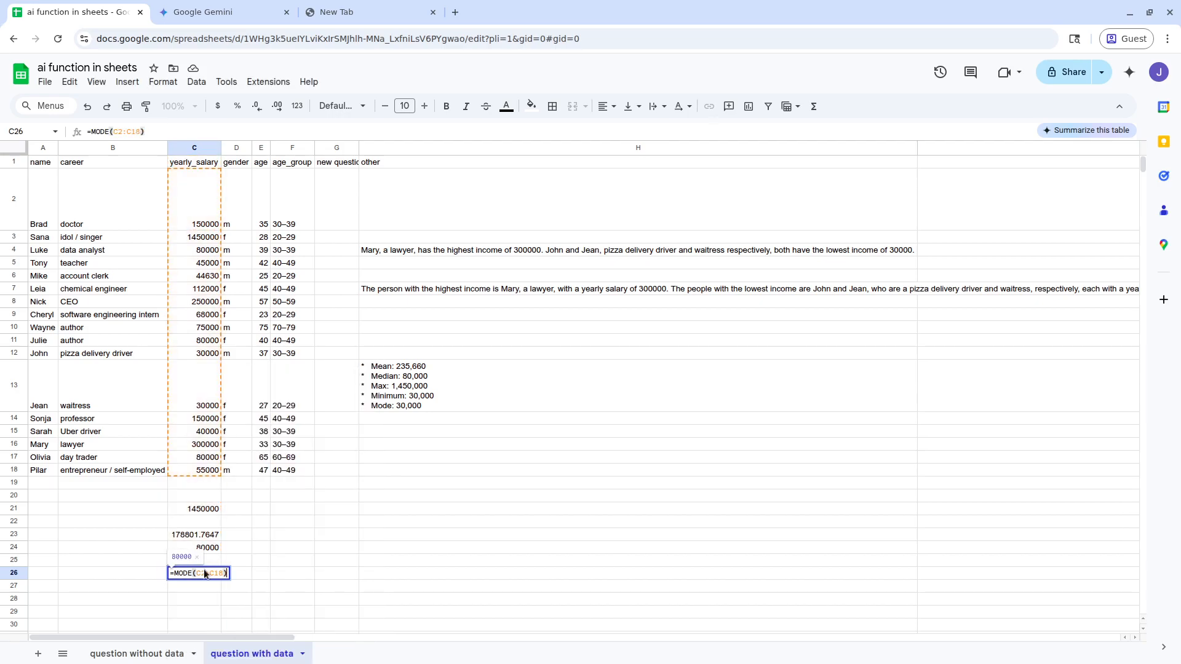
pyautogui.press('Return')
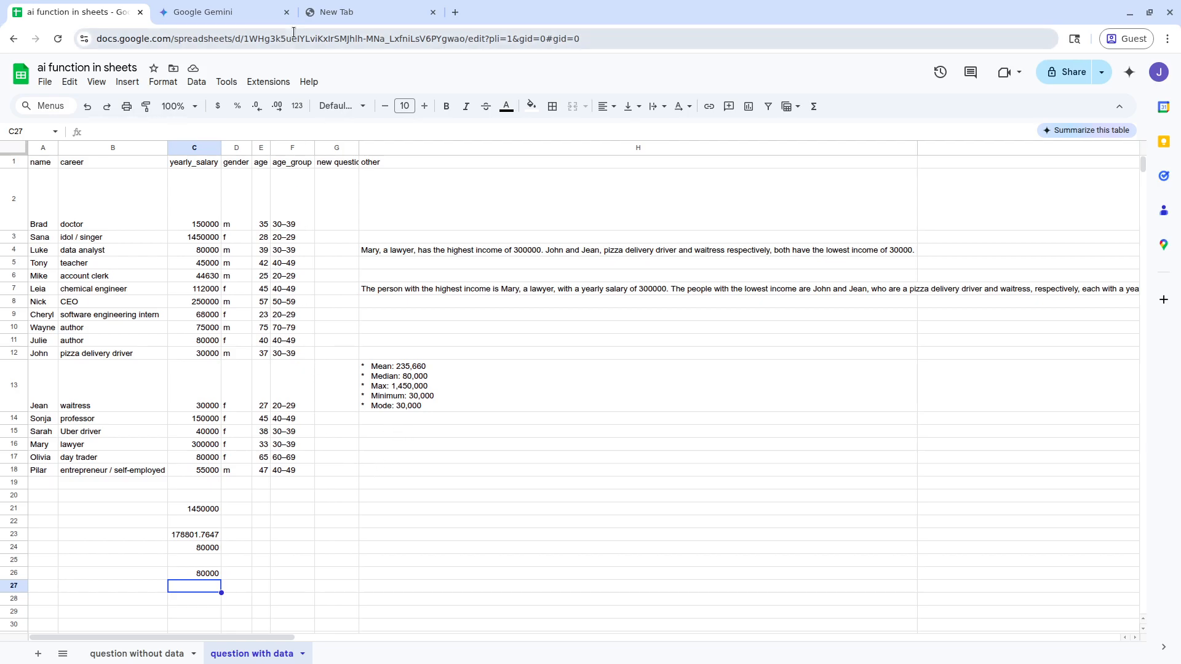
# Examine the AI formula in H13 and its mean, median, max, minimum and mode answer against the standard formula results in column C.
pyautogui.click(251, 17)
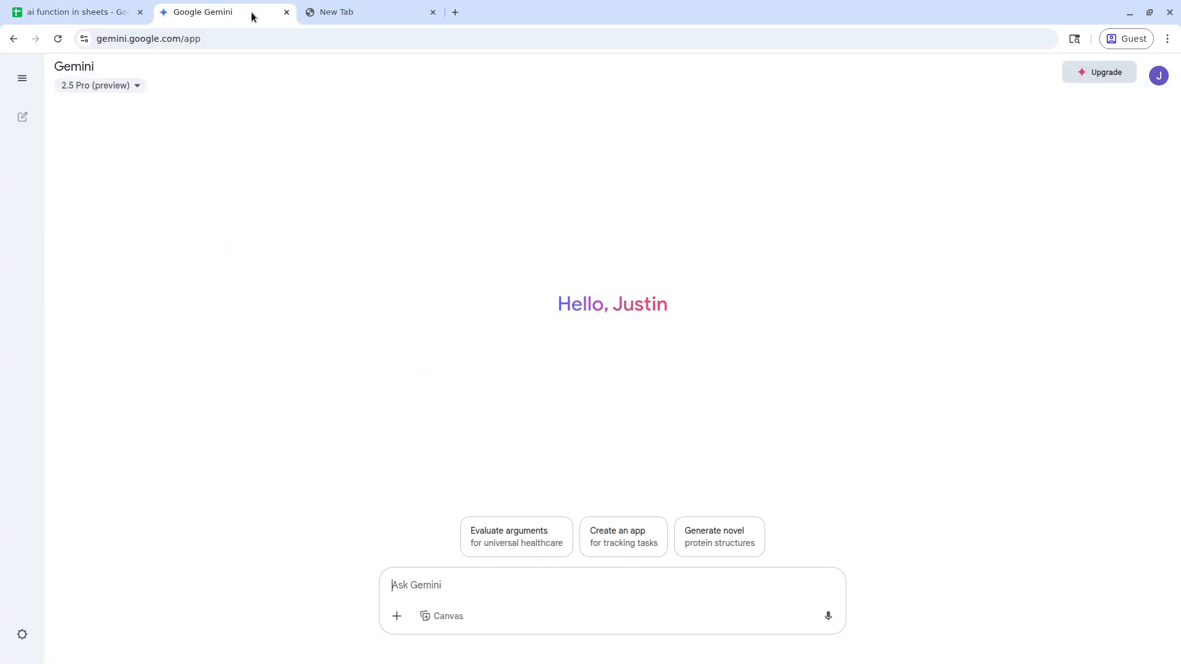
pyautogui.click(103, 8)
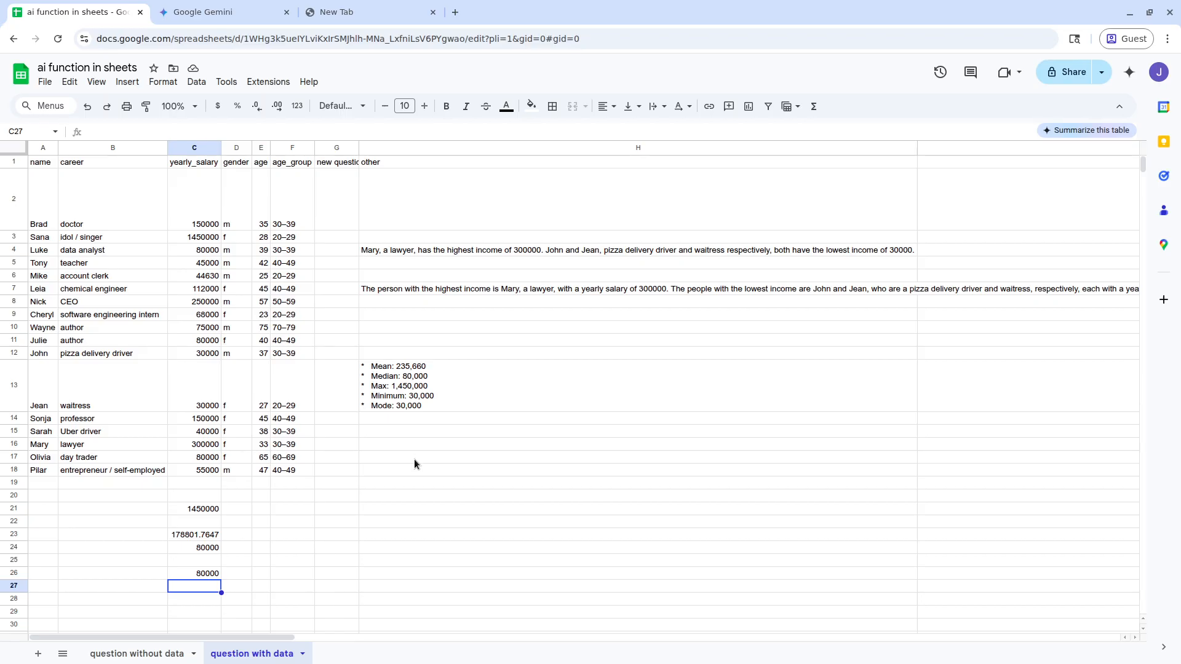
pyautogui.click(379, 446)
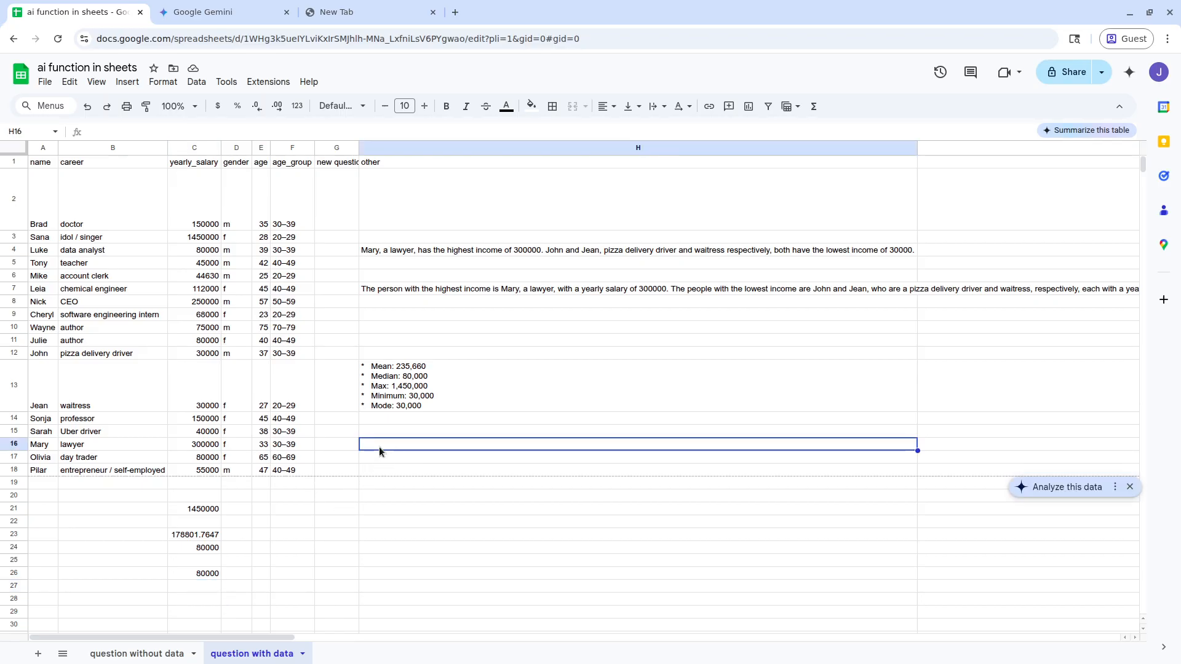
pyautogui.click(405, 376)
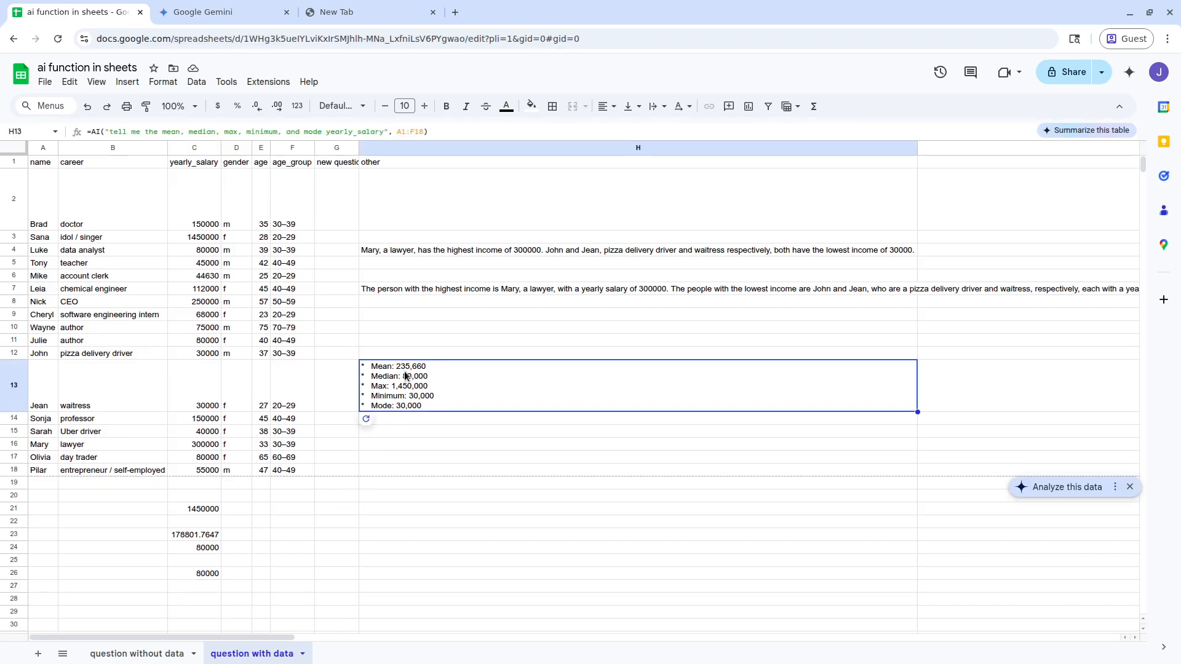
pyautogui.click(414, 320)
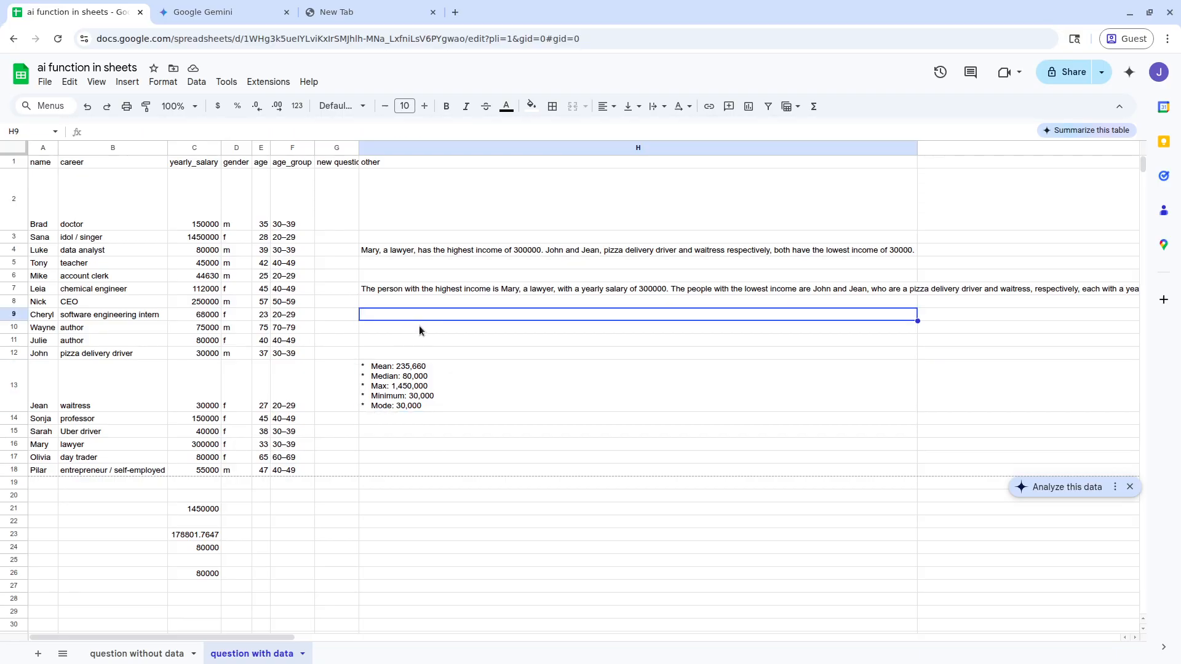
pyautogui.doubleClick(389, 381)
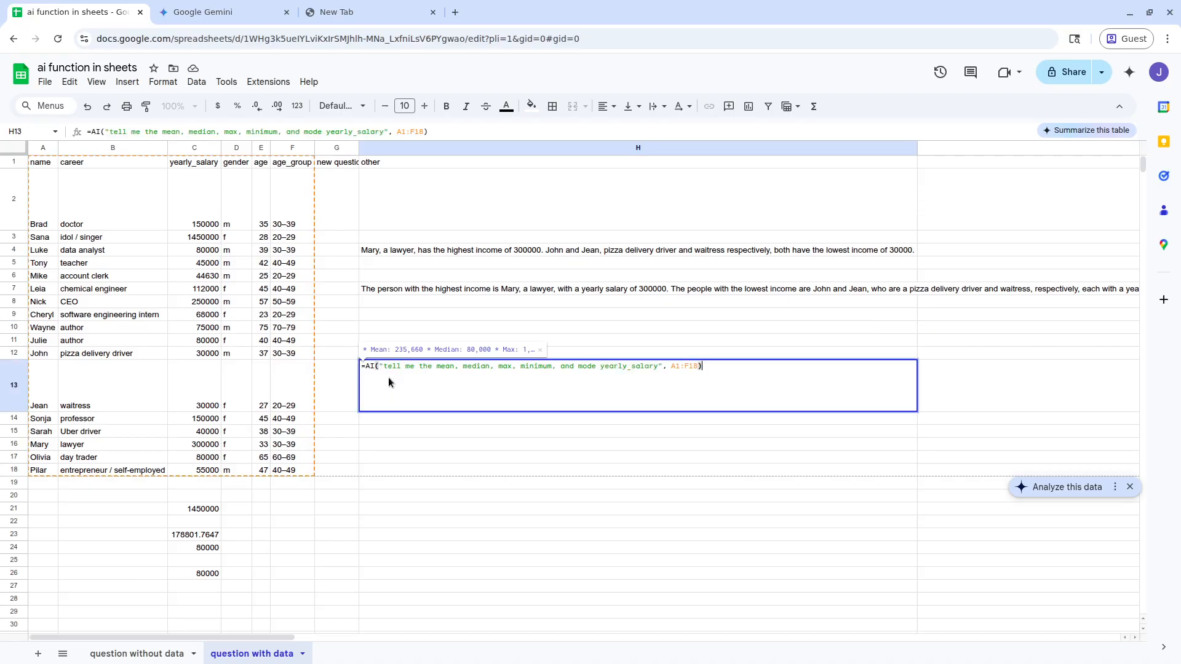
pyautogui.click(494, 445)
pyautogui.doubleClick(466, 380)
pyautogui.click(481, 434)
pyautogui.click(486, 391)
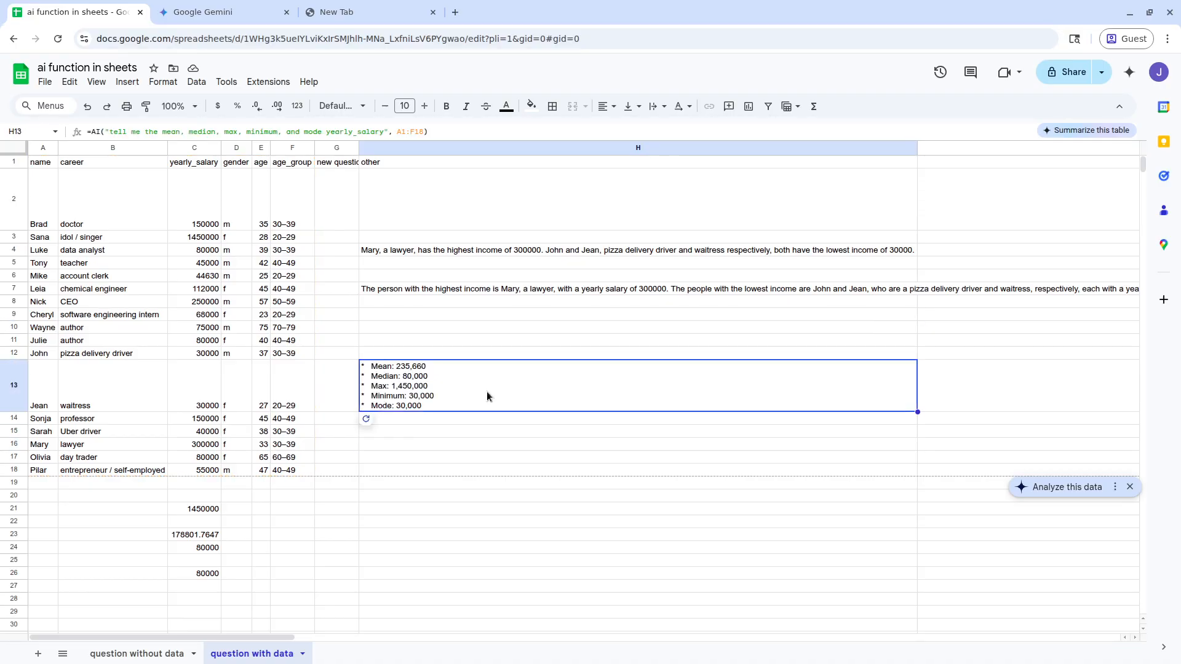
pyautogui.click(486, 441)
pyautogui.click(468, 378)
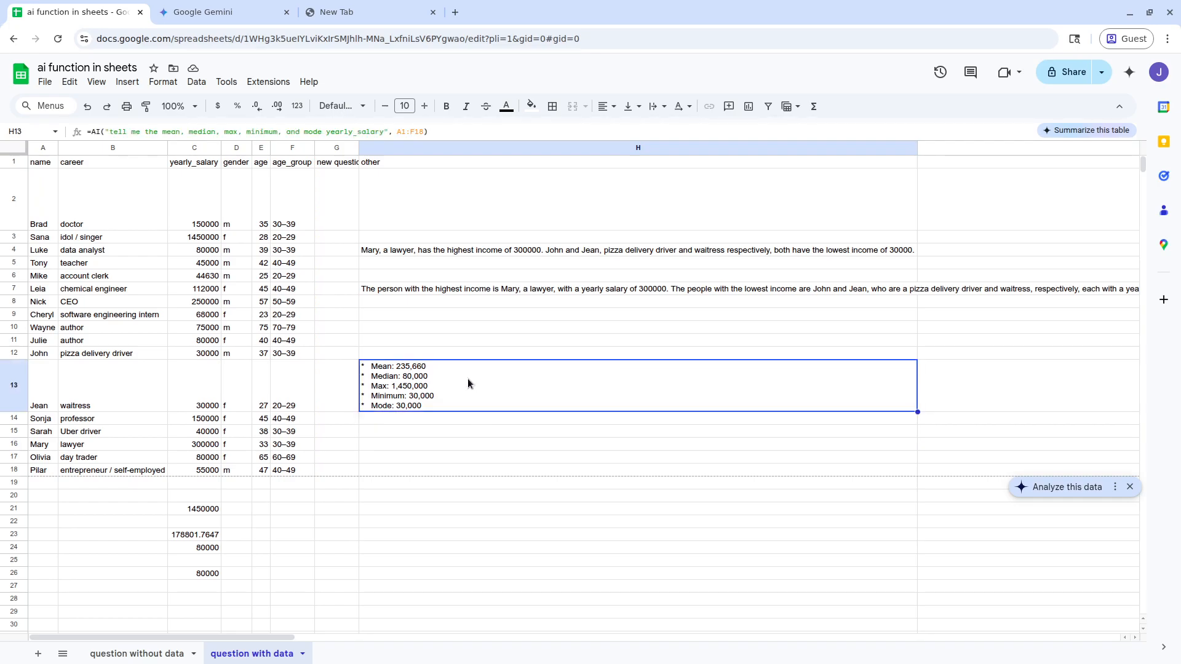
pyautogui.click(474, 431)
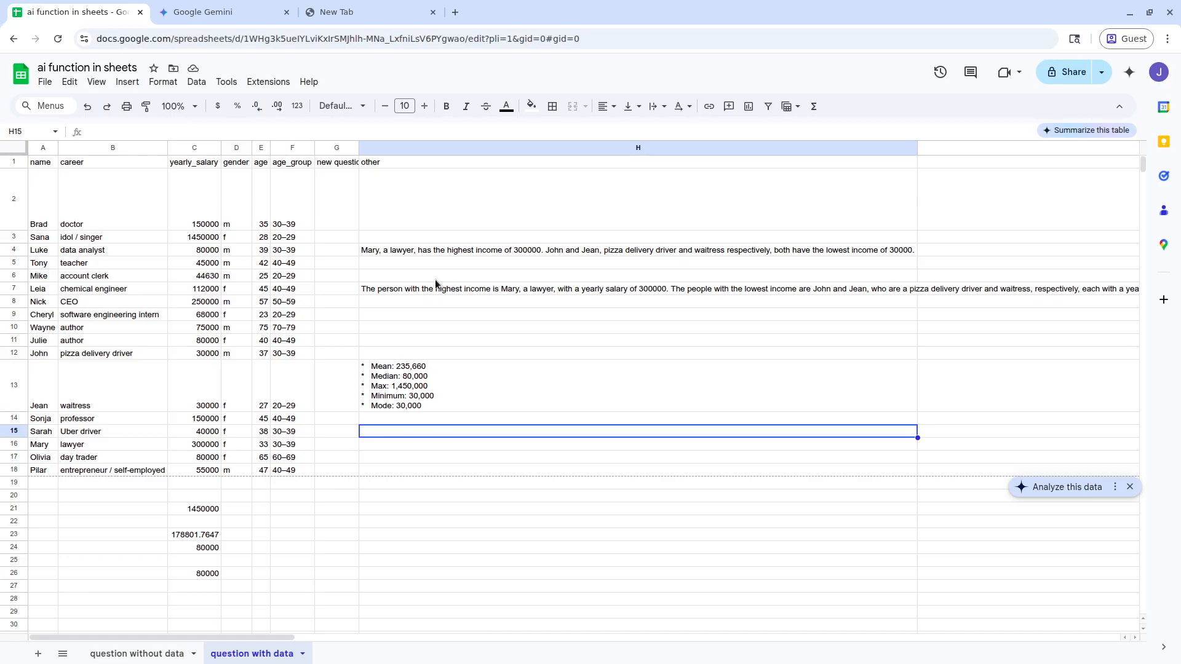
# Insert a column before the "new questions" column and give it the header "translation_latiin".
pyautogui.click(336, 148)
pyautogui.rightClick(336, 149)
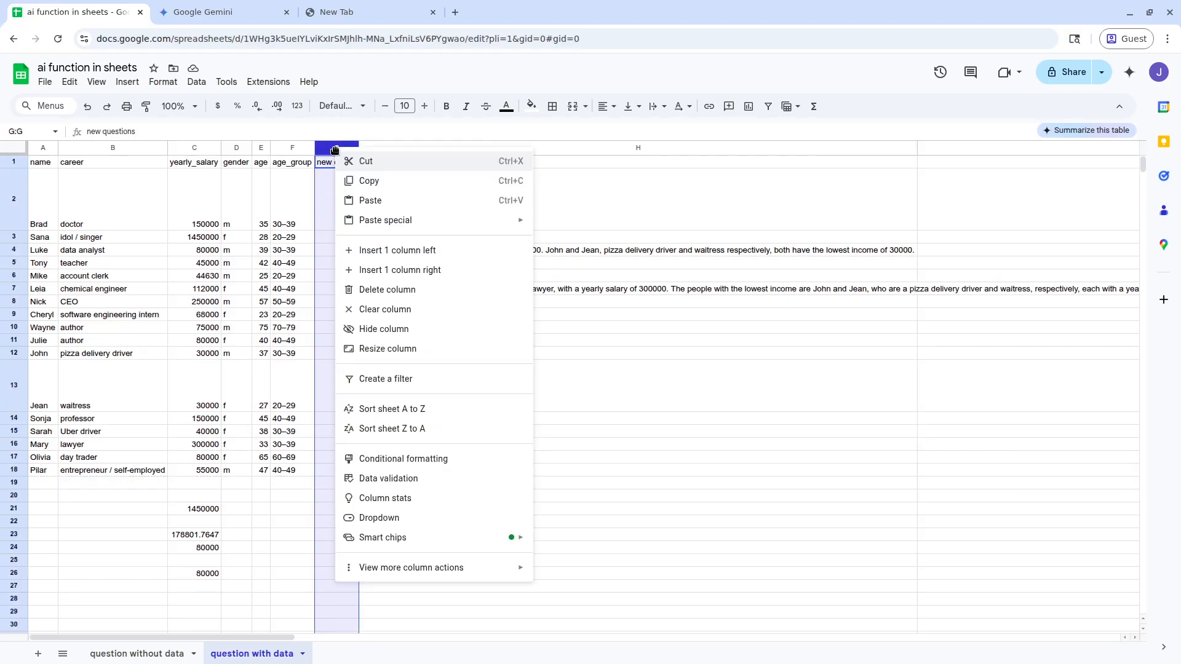
pyautogui.click(400, 249)
pyautogui.click(349, 168)
pyautogui.write('translatio')
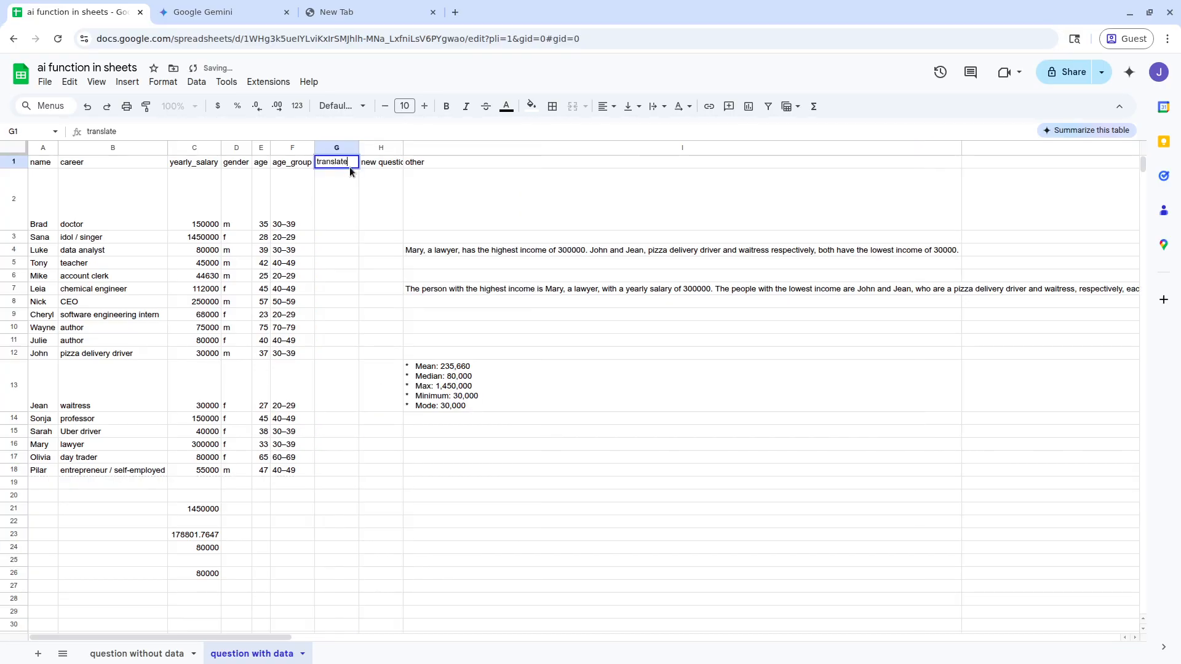
pyautogui.write('n_latiin')
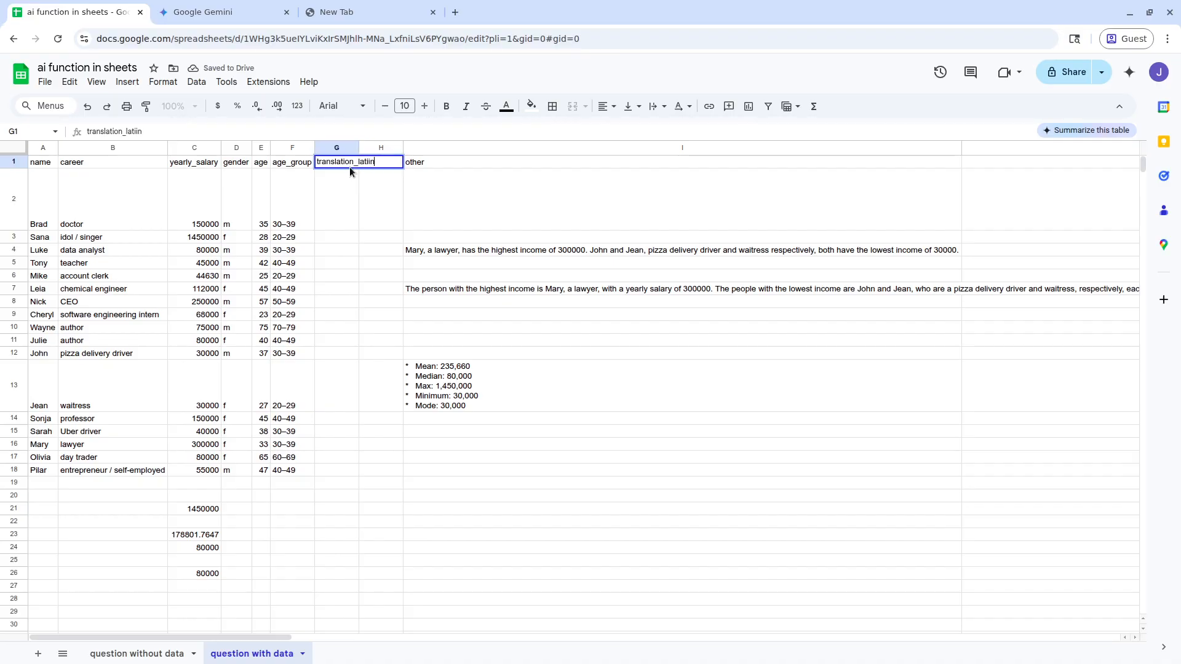
pyautogui.press('Tab')
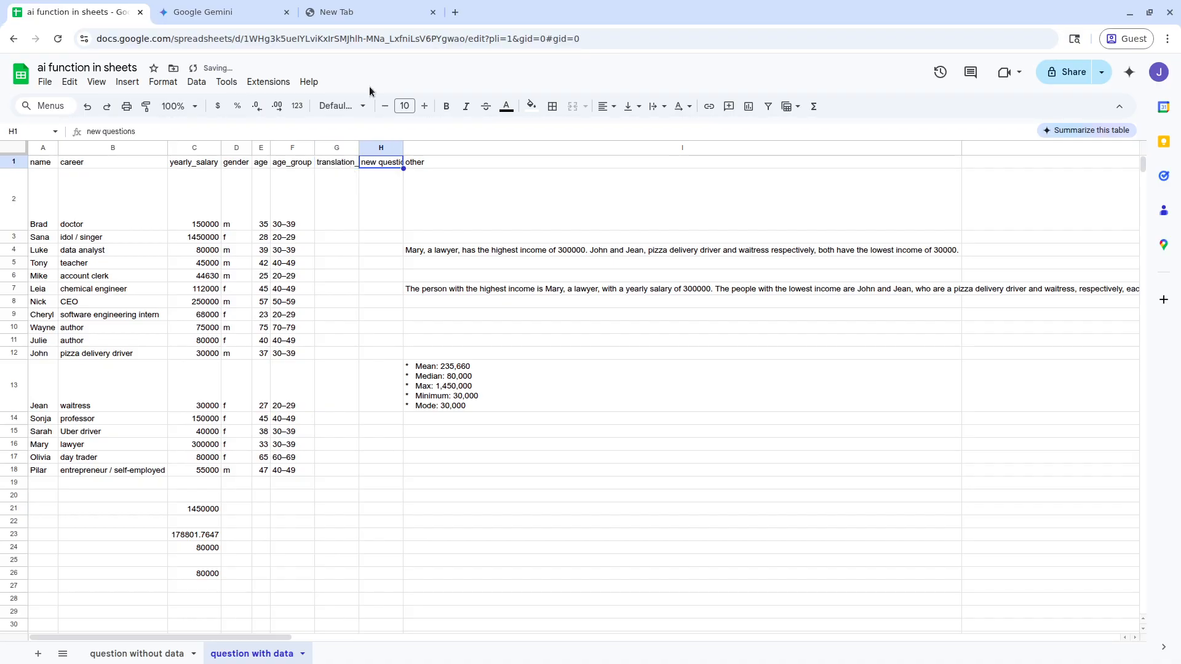
# Insert another column directly after the Latin translation column and give it the header "translate chinese".
pyautogui.rightClick(338, 151)
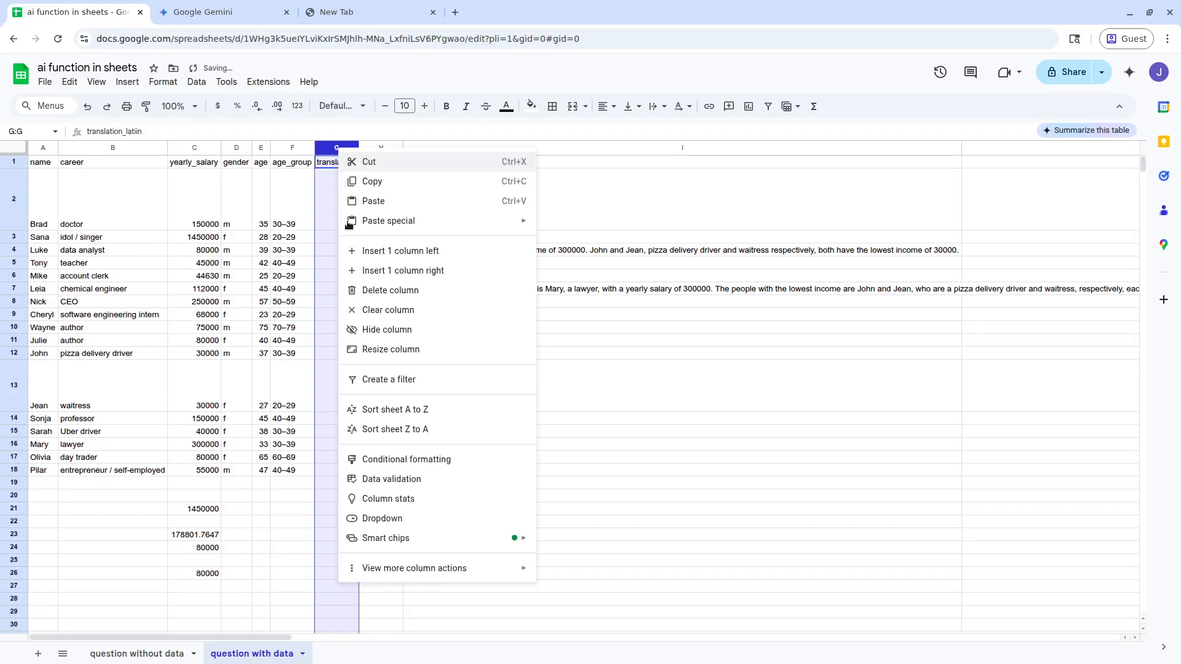
pyautogui.click(377, 269)
pyautogui.write('latiin')
pyautogui.write('translate chinese')
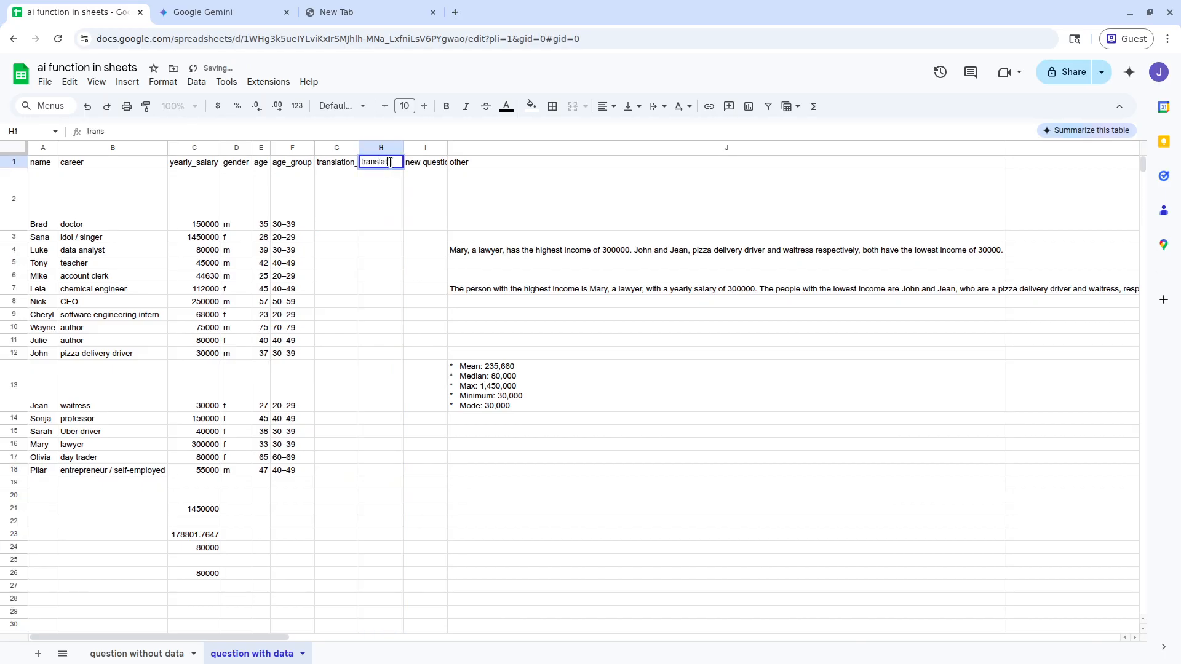
# Fit column G's width to its content and replace its header in G1 with "translate latin".
pyautogui.doubleClick(359, 148)
pyautogui.click(337, 166)
pyautogui.write('trasn')
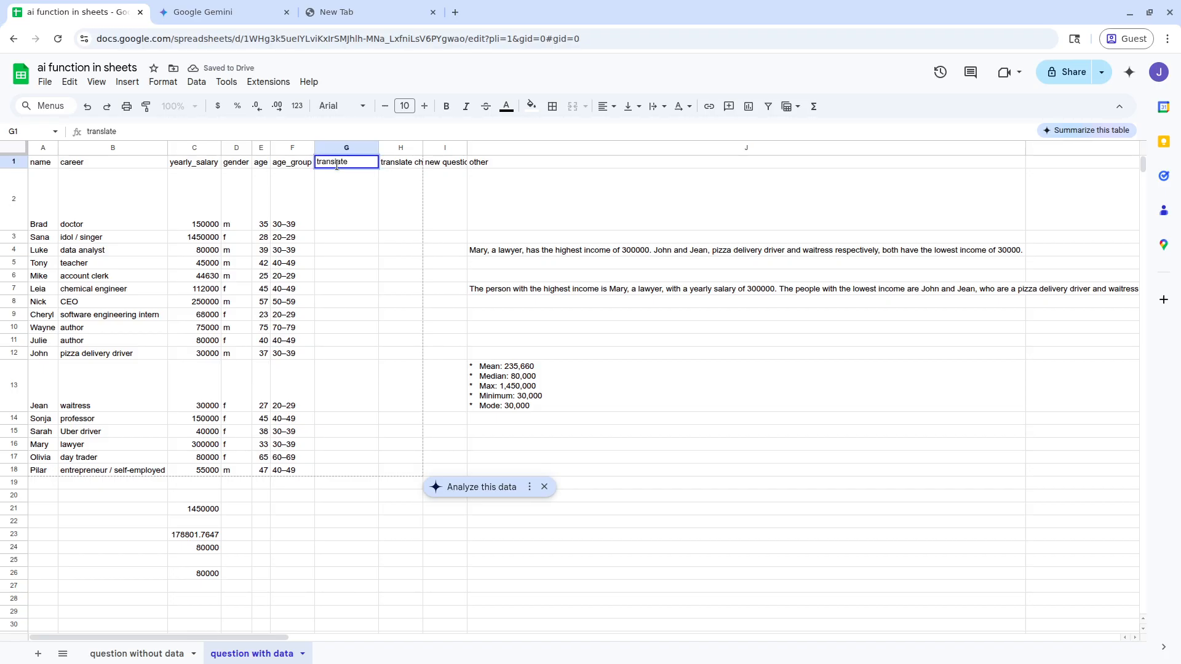
pyautogui.write(' latin')
pyautogui.press('Return')
# Enter the formula =AI("translate this to latin", B2) in G2 to translate the first career.
pyautogui.write('=AI("tr')
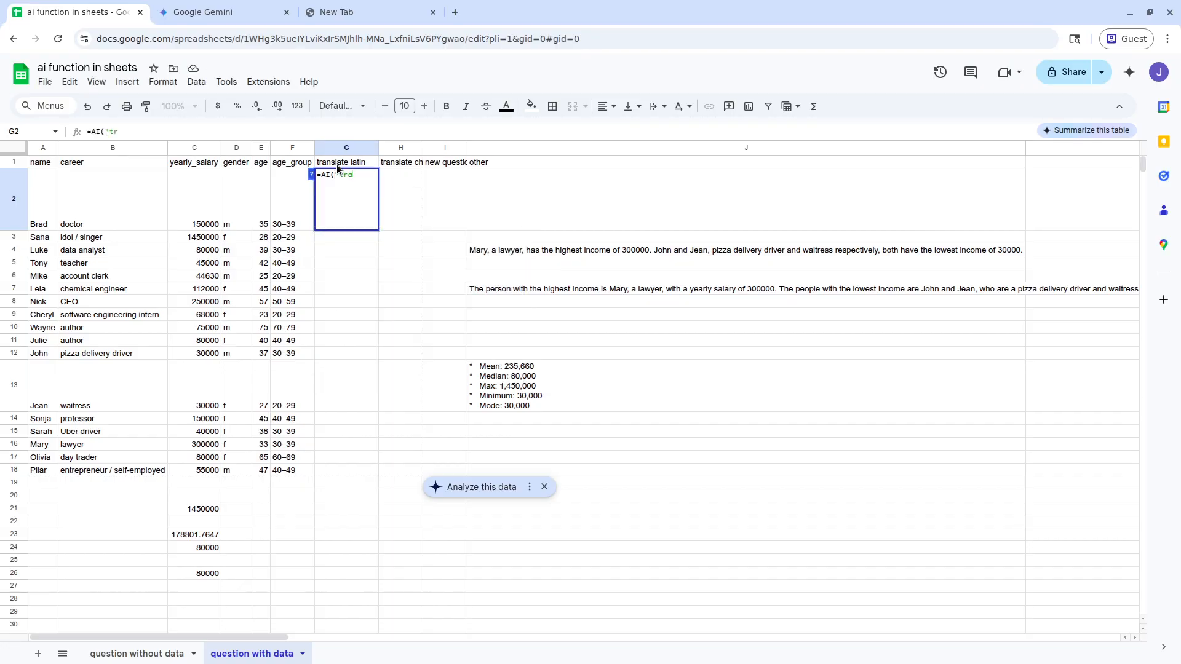
pyautogui.write('anslate this to latin",')
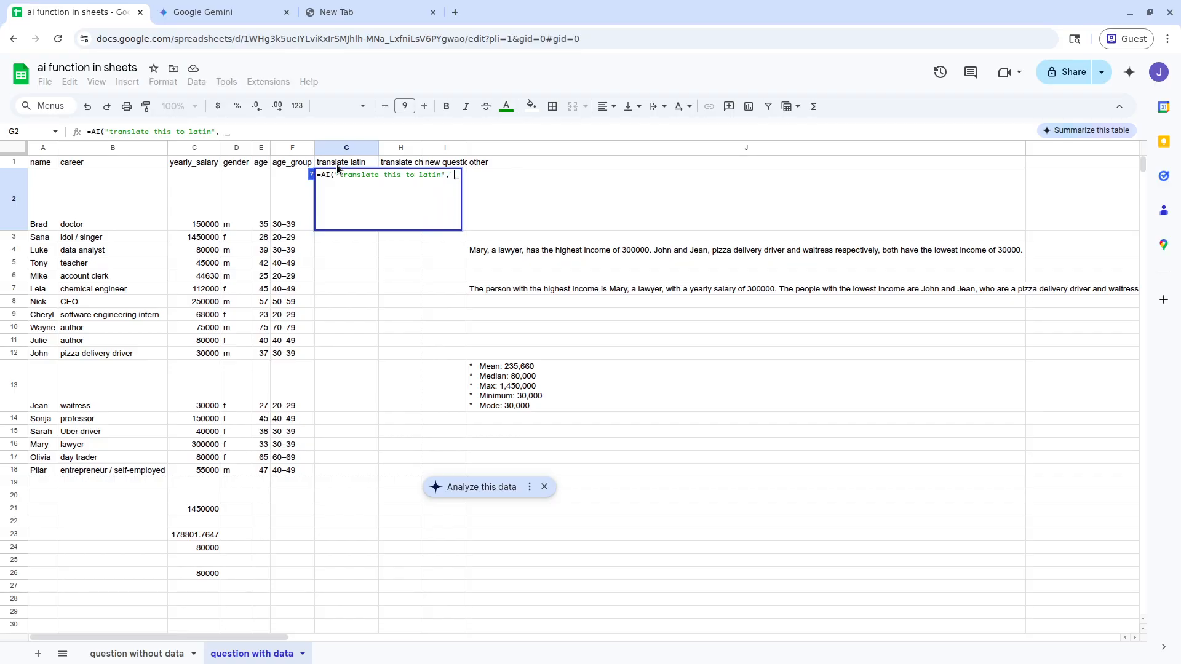
pyautogui.write(' B2')
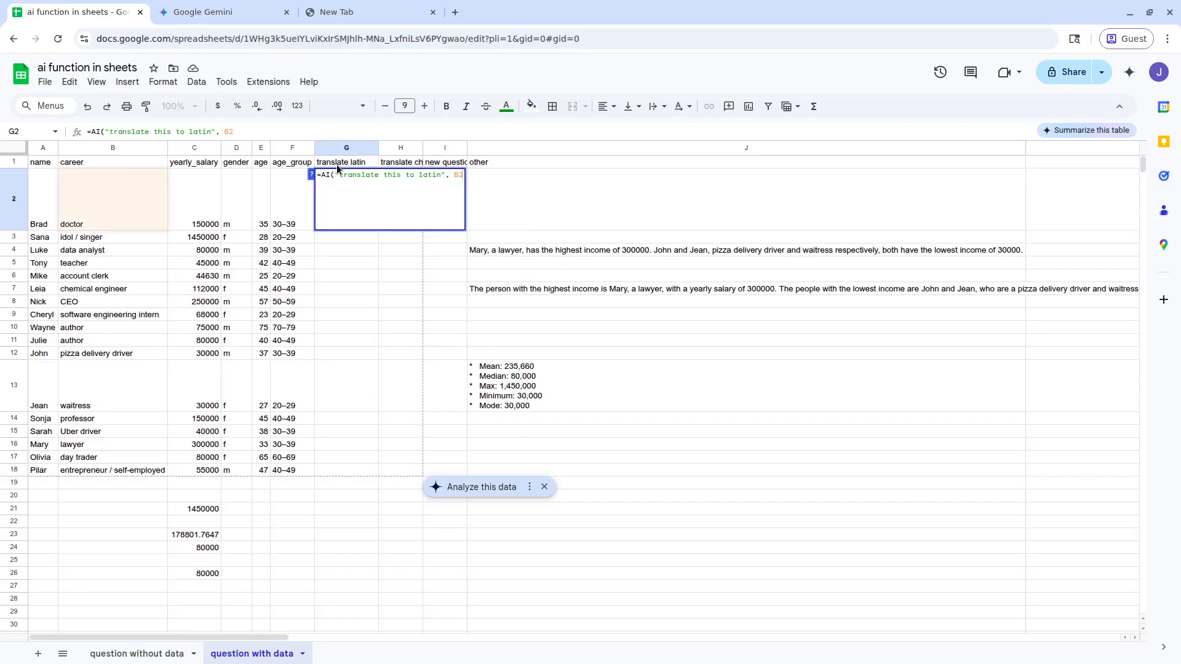
pyautogui.press('Return')
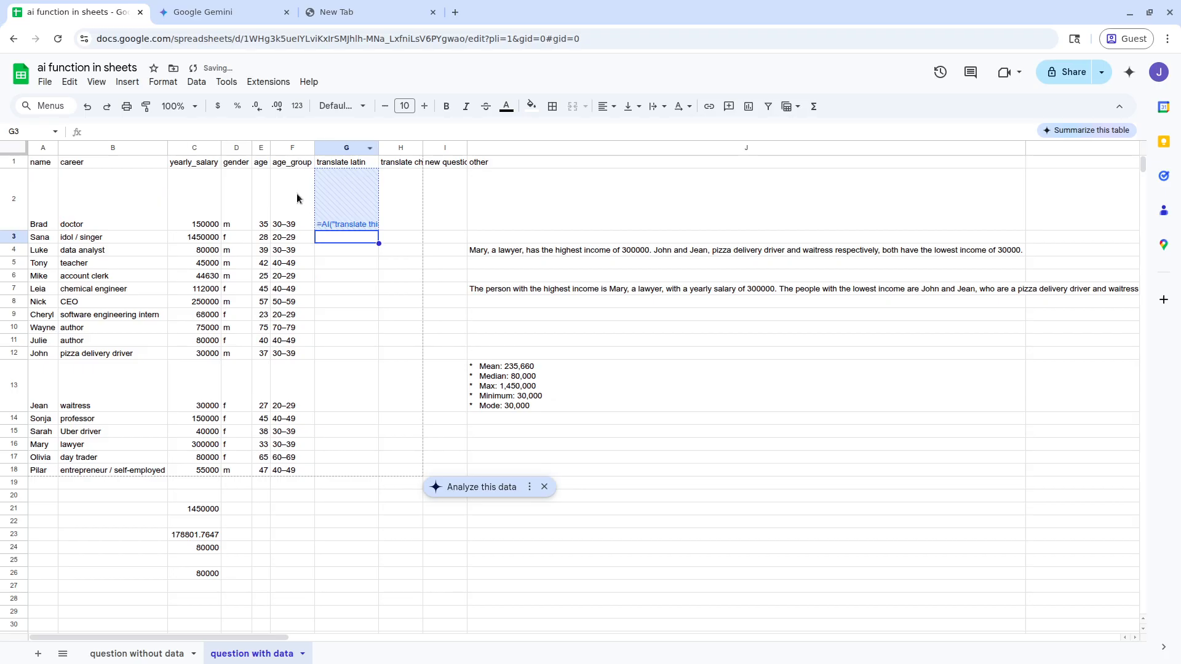
# Copy the Latin translation formula from G2 into each cell from G3 down to G18.
pyautogui.click(318, 206)
pyautogui.hotkey('ctrl', 'c')
pyautogui.press('Down')
pyautogui.hotkey('ctrl', 'v')
pyautogui.press('Down')
pyautogui.hotkey('ctrl', 'v')
pyautogui.press('Down')
pyautogui.hotkey('ctrl', 'v')
pyautogui.press('Down')
pyautogui.hotkey('ctrl', 'v')
pyautogui.press('Down')
pyautogui.hotkey('ctrl', 'v')
pyautogui.press('Down')
pyautogui.hotkey('ctrl', 'v')
pyautogui.press('Down')
pyautogui.hotkey('ctrl', 'v')
pyautogui.press('Down')
pyautogui.hotkey('ctrl', 'v')
pyautogui.press('Down')
pyautogui.hotkey('ctrl', 'v')
pyautogui.press('Down')
pyautogui.hotkey('ctrl', 'v')
pyautogui.press('Down')
pyautogui.hotkey('ctrl', 'v')
pyautogui.press('Down')
pyautogui.hotkey('ctrl', 'v')
pyautogui.press('Down')
pyautogui.hotkey('ctrl', 'v')
pyautogui.press('Down')
pyautogui.hotkey('ctrl', 'v')
pyautogui.press('Down')
pyautogui.hotkey('ctrl', 'v')
pyautogui.press('Down')
pyautogui.hotkey('ctrl', 'v')
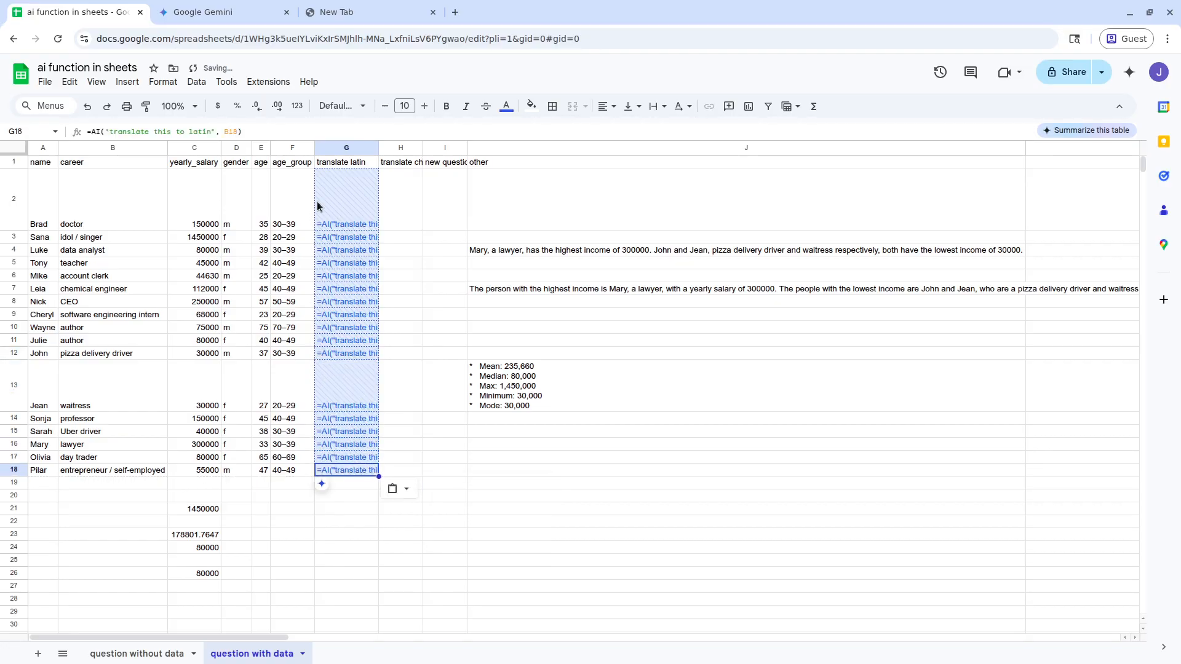
# Generate and insert the AI translations for all the formula cells in G2:G18.
pyautogui.click(350, 213)
pyautogui.keyDown('shift'); pyautogui.click(336, 470); pyautogui.keyUp('shift')
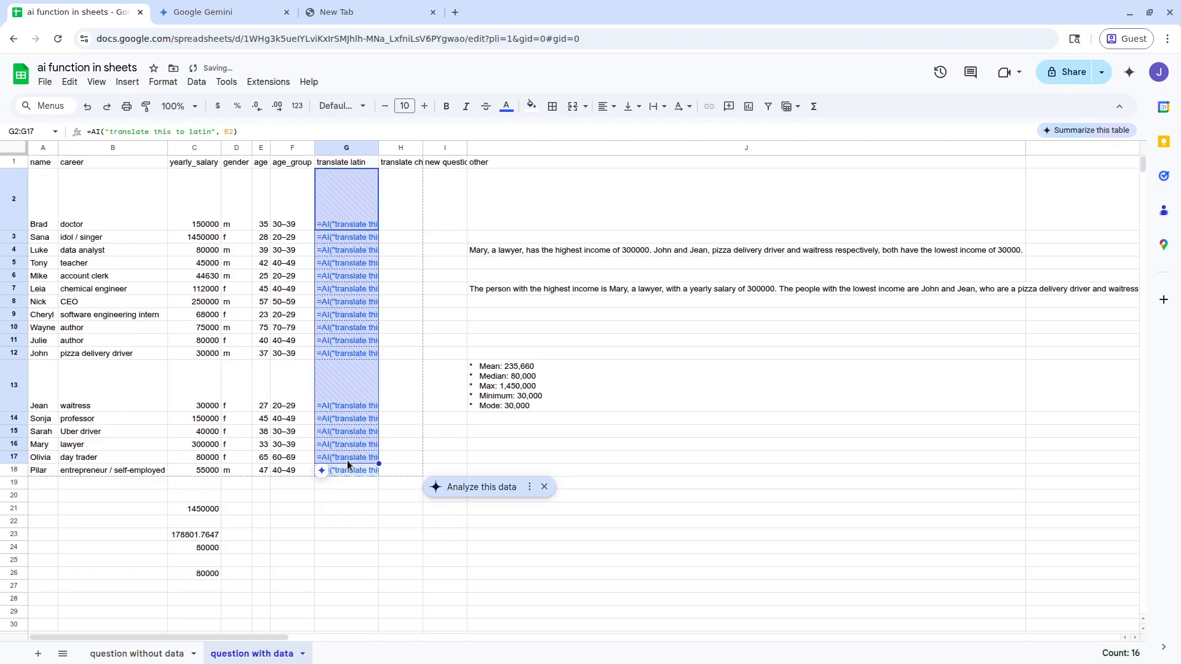
pyautogui.moveTo(320, 488)
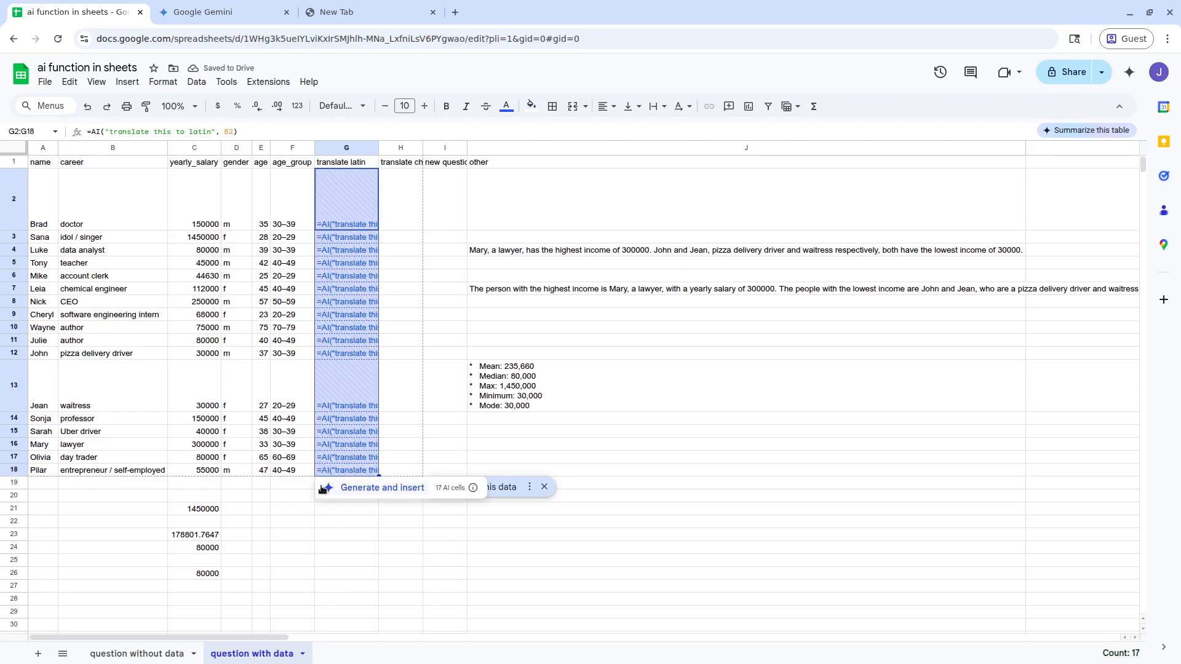
pyautogui.click(347, 488)
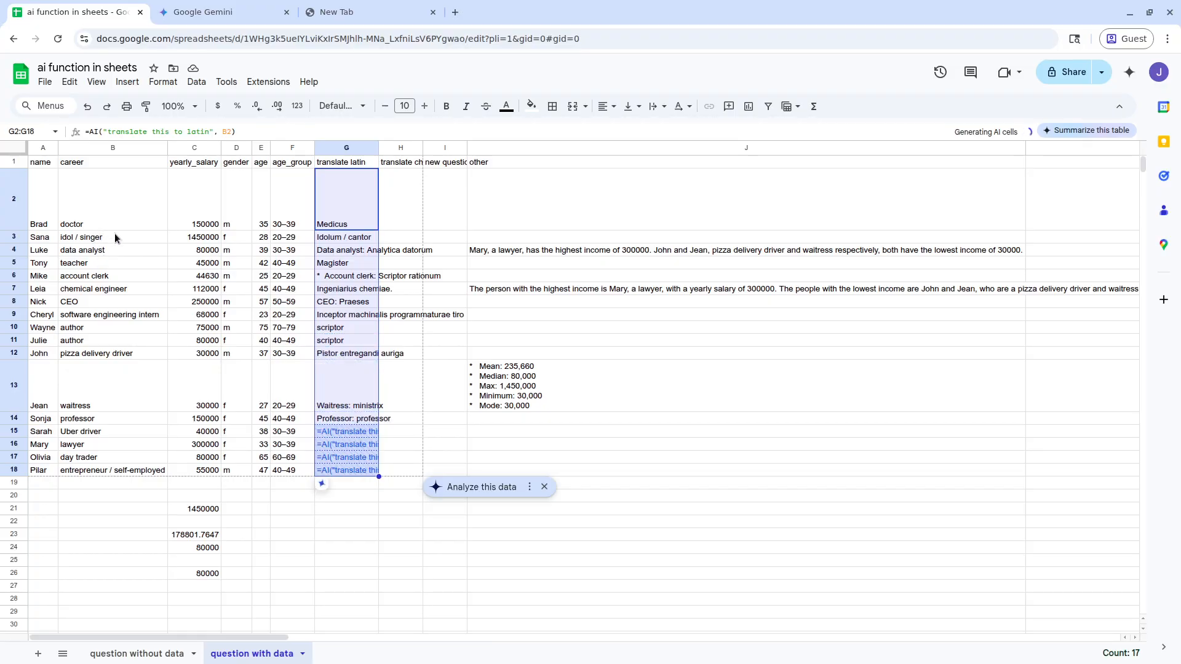
pyautogui.click(438, 219)
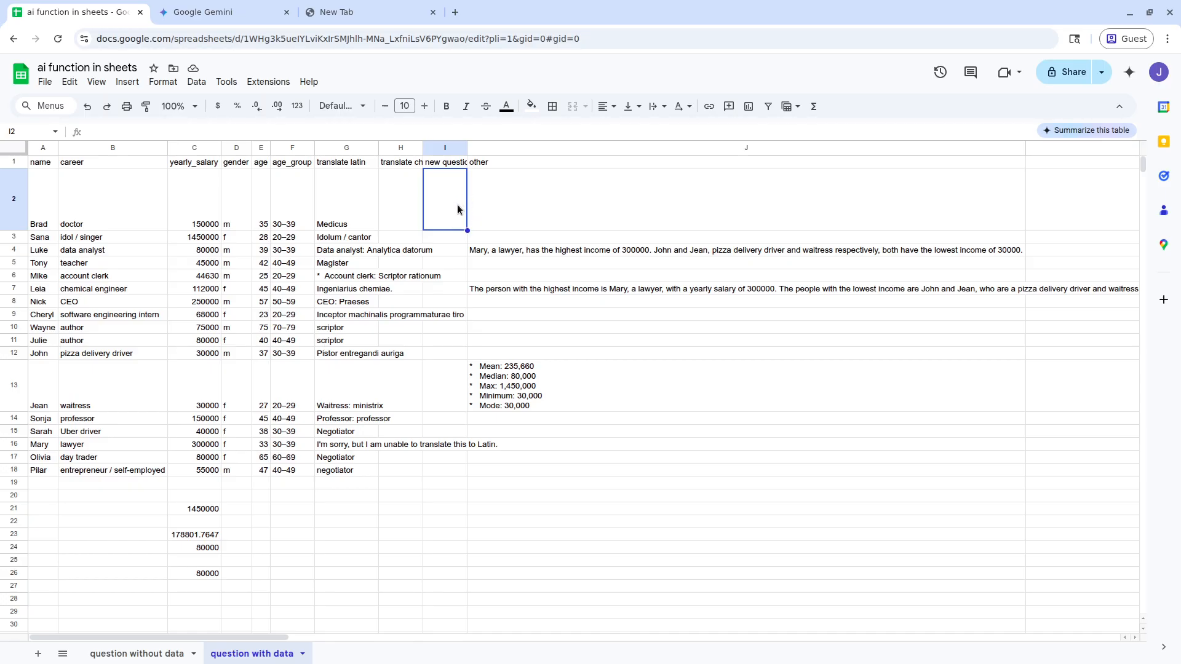